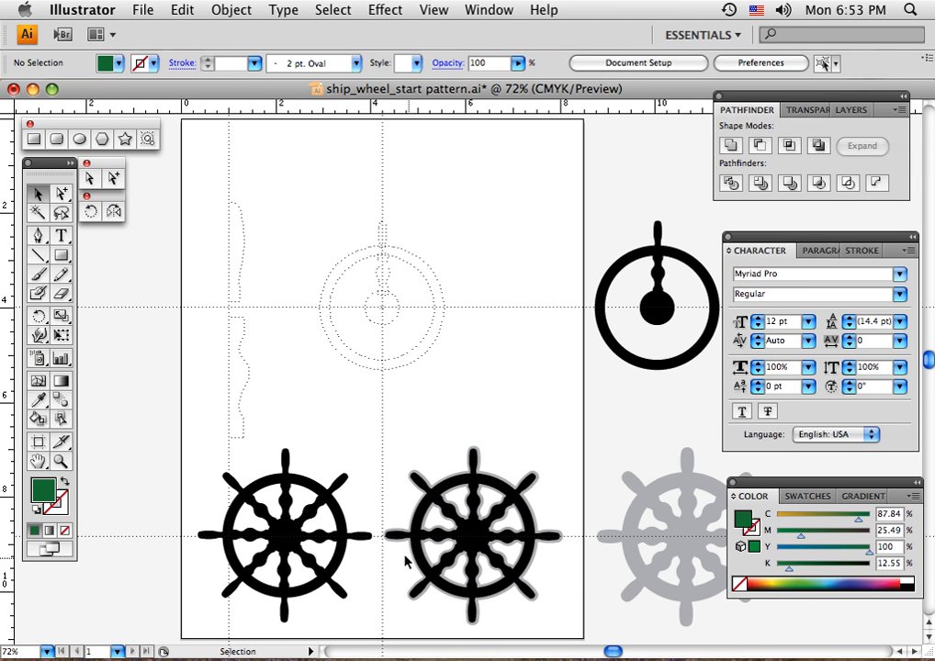
Set the drawing colours to no fill and a black stroke for tracing the wheel guides.
{"action": "left_click", "coordinate": [60, 462]}
{"action": "left_click_drag", "start_coordinate": [305, 215], "coordinate": [506, 418]}
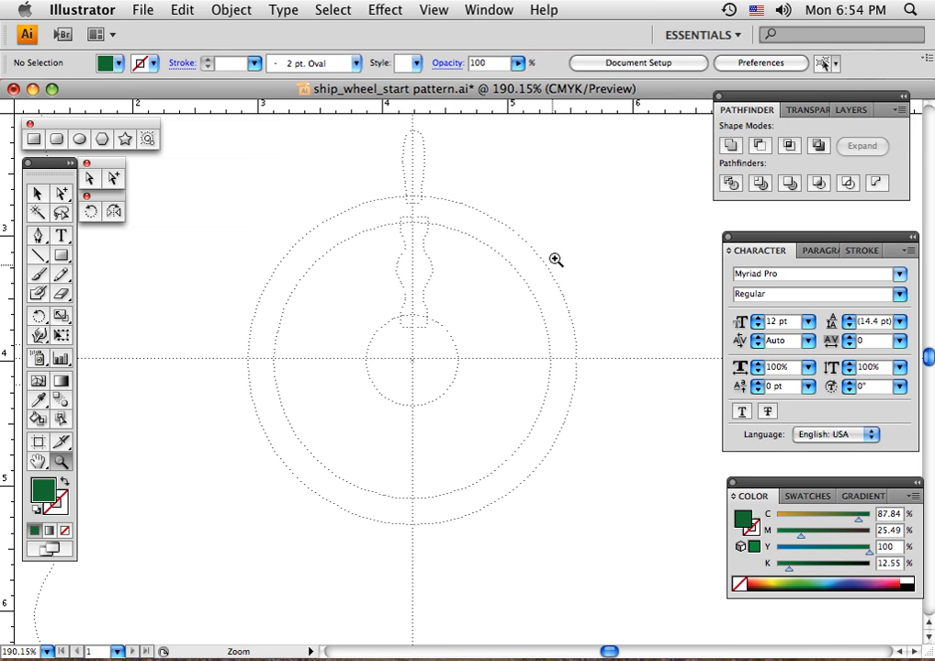
{"action": "left_click", "coordinate": [63, 481]}
{"action": "left_click", "coordinate": [63, 507]}
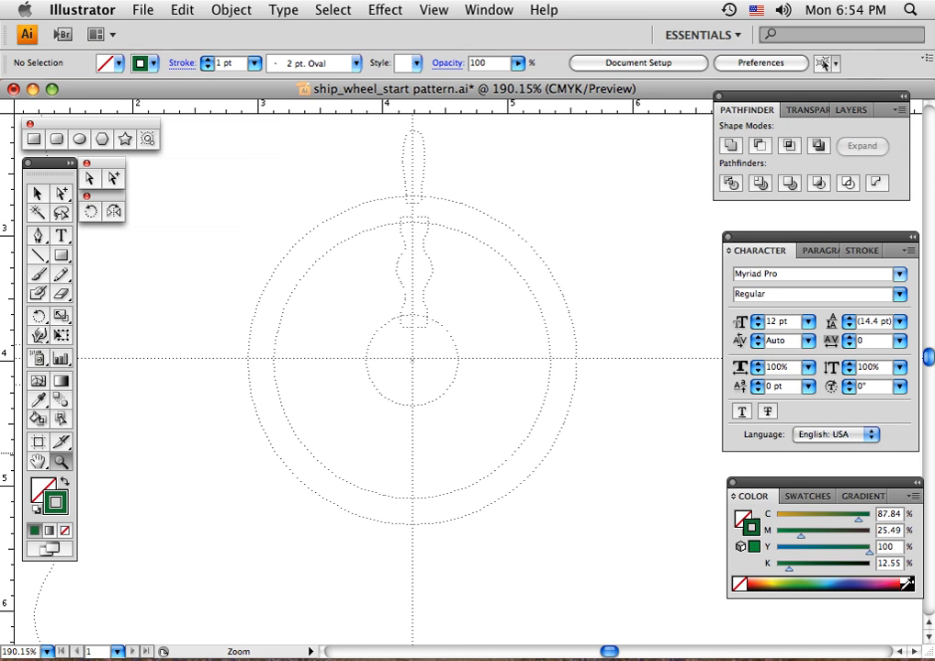
{"action": "left_click", "coordinate": [911, 583]}
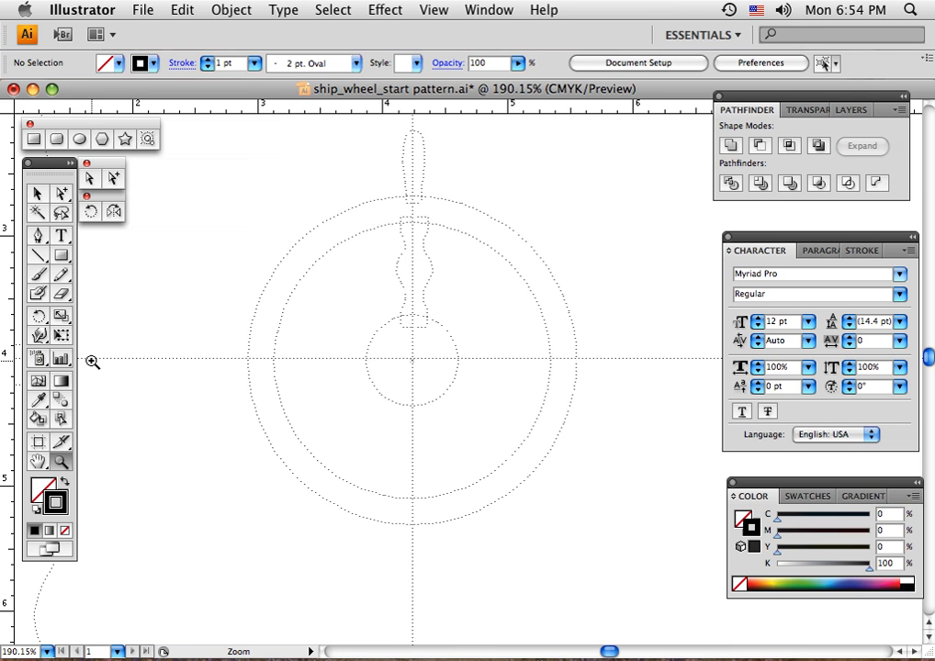
Draw a circle from the guide intersection outward, midway between the wheel's two concentric rim guides.
{"action": "left_click", "coordinate": [79, 140]}
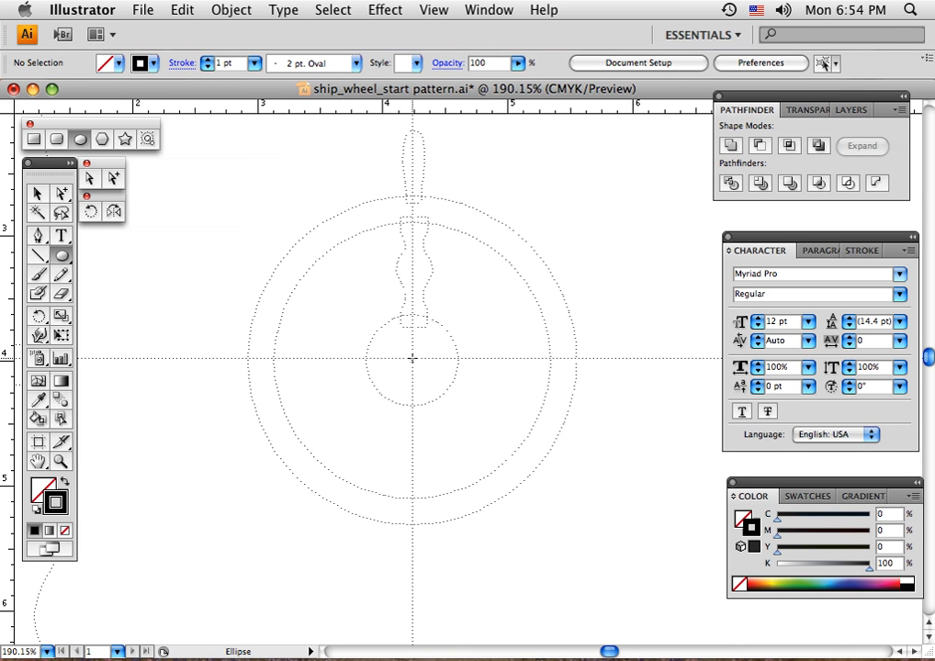
{"action": "left_click_drag", "start_coordinate": [412, 358], "coordinate": [562, 495]}
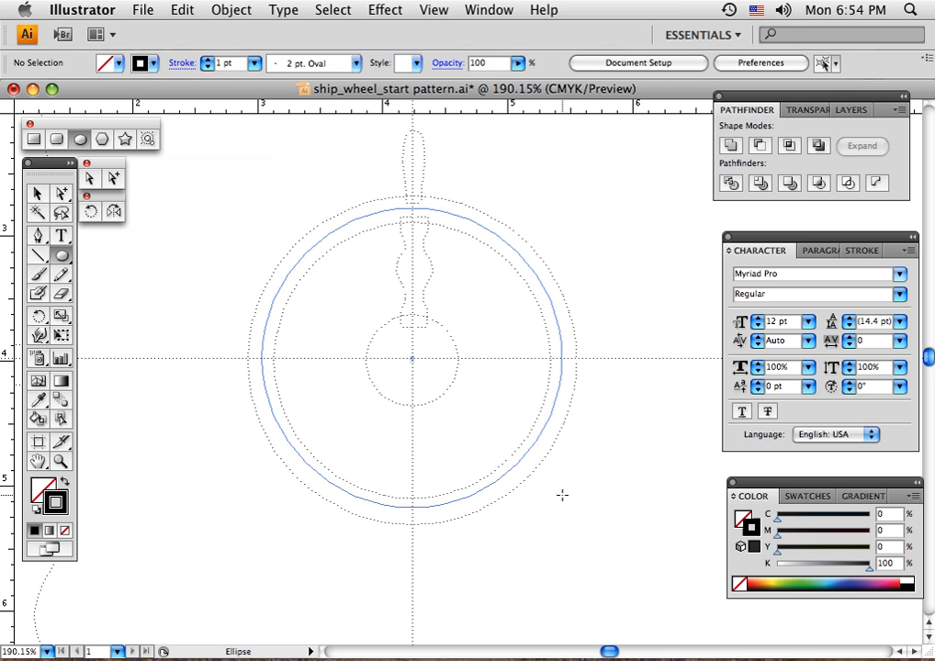
{"action": "left_click_drag", "start_coordinate": [563, 495], "coordinate": [563, 497]}
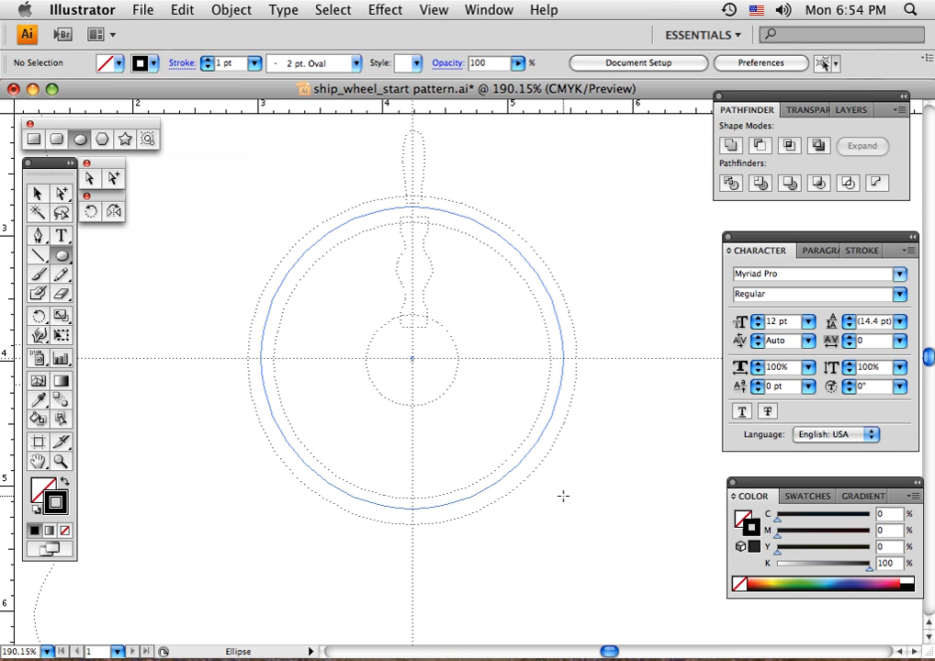
{"action": "left_click_drag", "start_coordinate": [563, 496], "coordinate": [563, 496]}
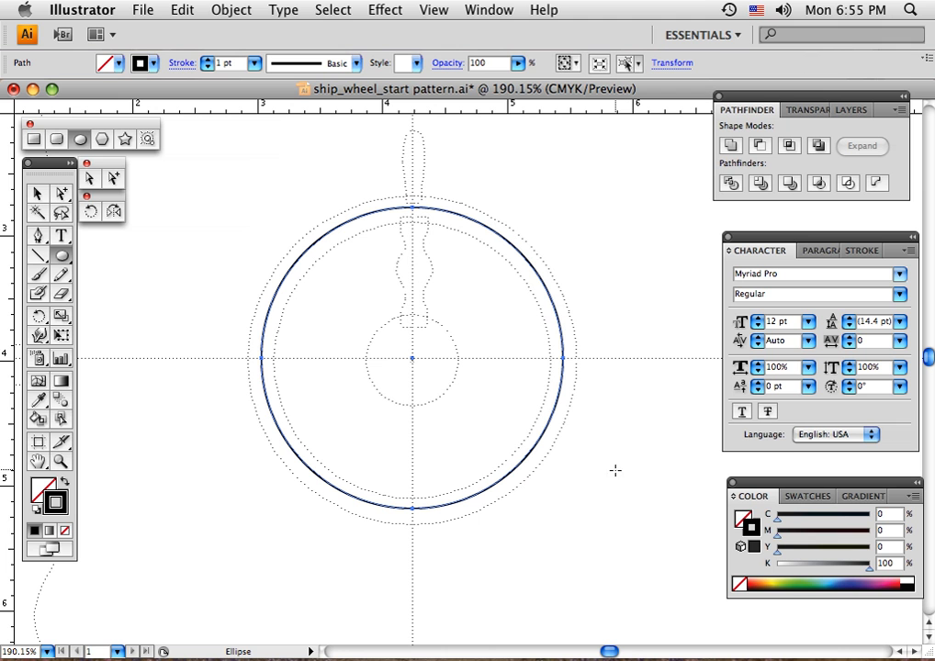
Give the rim circle's stroke a round cap and a round join.
{"action": "left_click", "coordinate": [862, 250]}
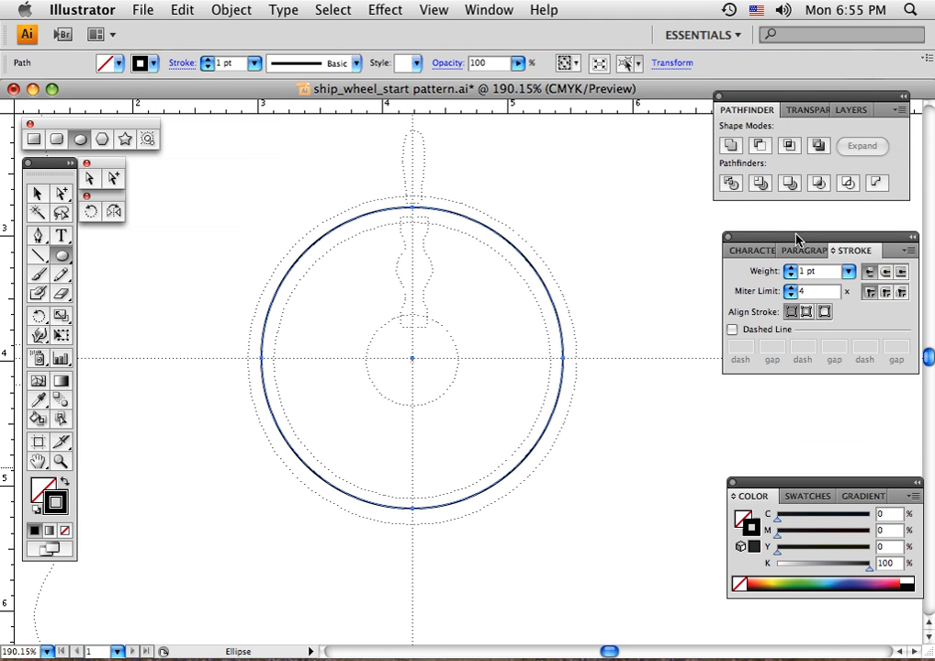
{"action": "left_click_drag", "start_coordinate": [795, 242], "coordinate": [739, 244]}
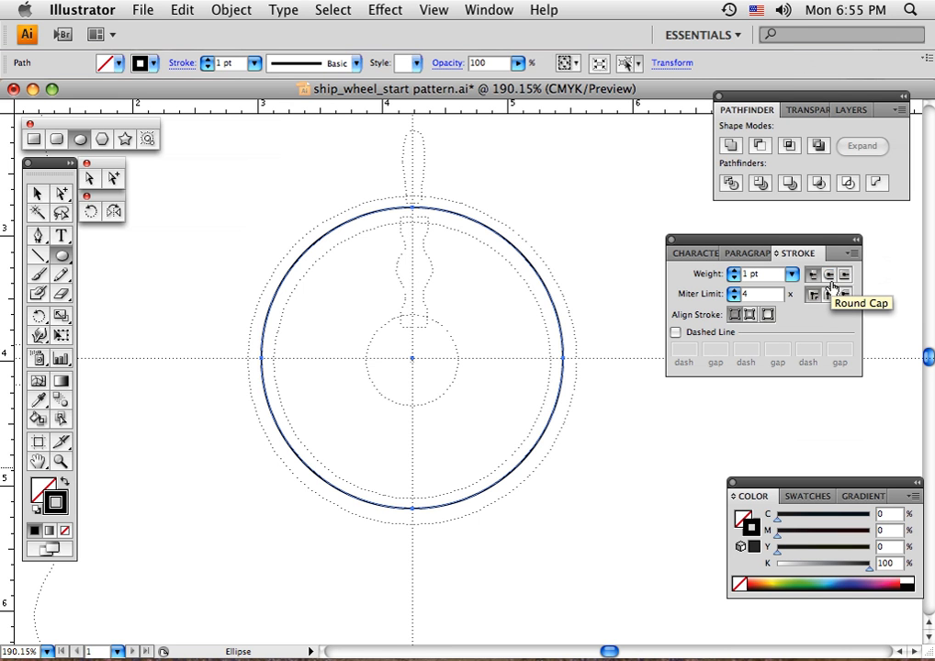
{"action": "left_click", "coordinate": [830, 275]}
{"action": "left_click", "coordinate": [830, 294]}
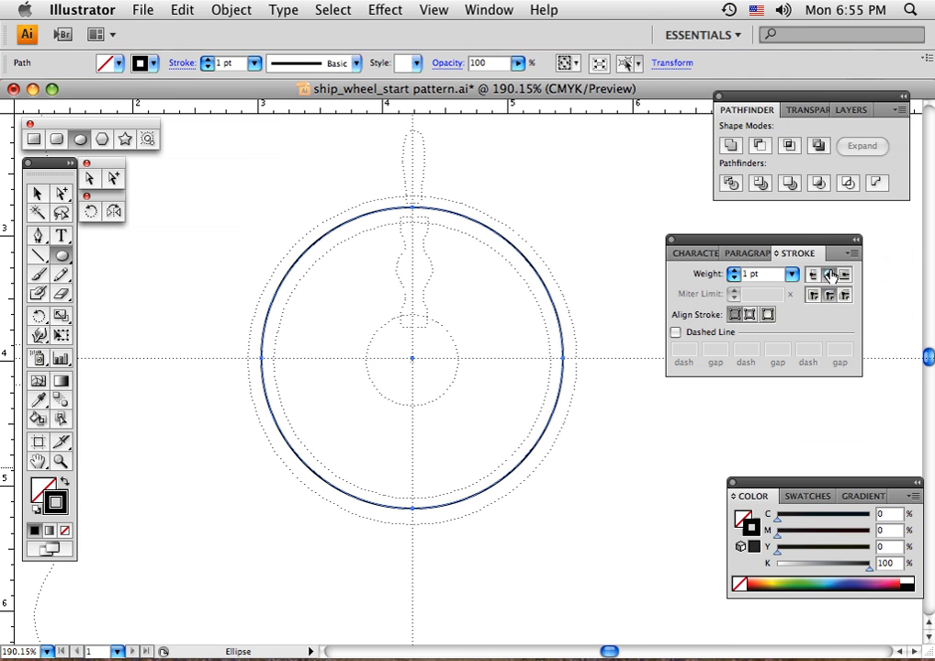
Increase the rim circle's stroke weight to 18 pt to cover the band between the rim guides.
{"action": "left_click", "coordinate": [733, 272]}
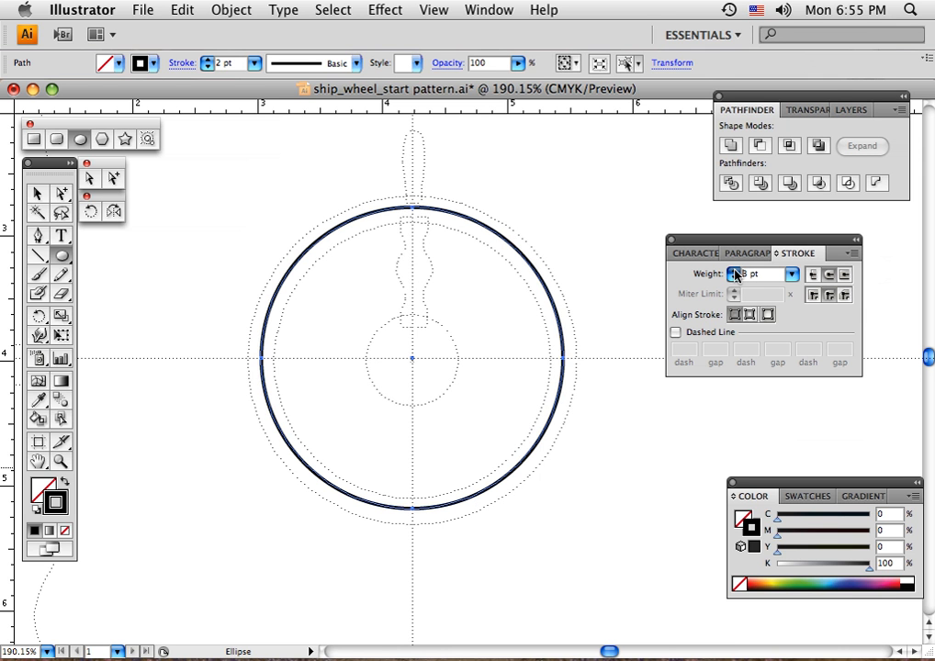
{"action": "left_click", "coordinate": [734, 272]}
{"action": "left_click", "coordinate": [733, 272]}
{"action": "left_click", "coordinate": [733, 272]}
{"action": "left_click", "coordinate": [733, 272]}
{"action": "left_click", "coordinate": [733, 272]}
{"action": "left_click", "coordinate": [733, 271]}
{"action": "left_click", "coordinate": [733, 272]}
{"action": "left_click", "coordinate": [733, 272]}
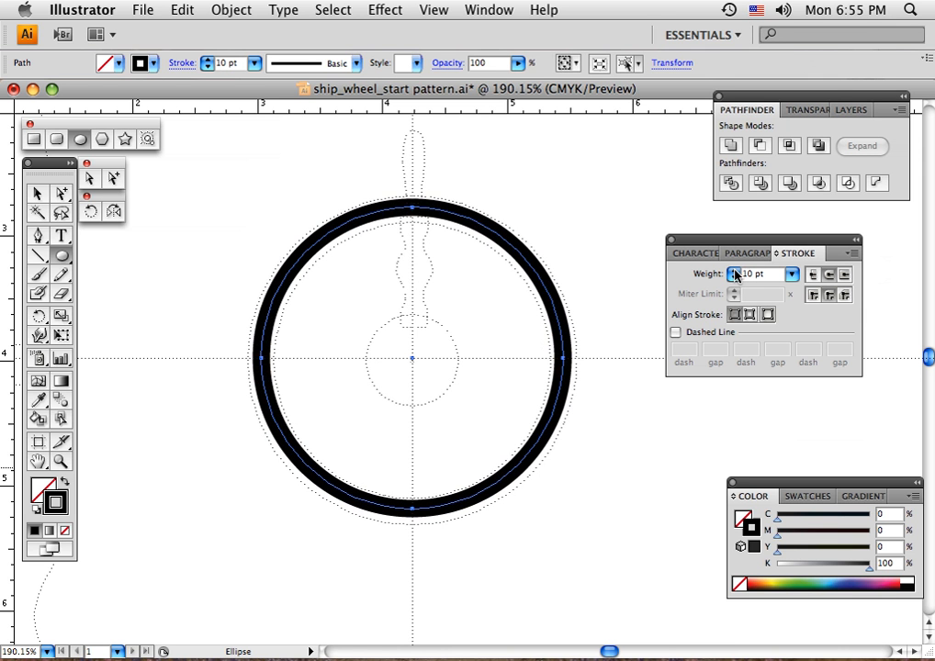
{"action": "left_click", "coordinate": [734, 272]}
{"action": "left_click", "coordinate": [733, 272]}
{"action": "left_click", "coordinate": [734, 272]}
{"action": "left_click", "coordinate": [733, 272]}
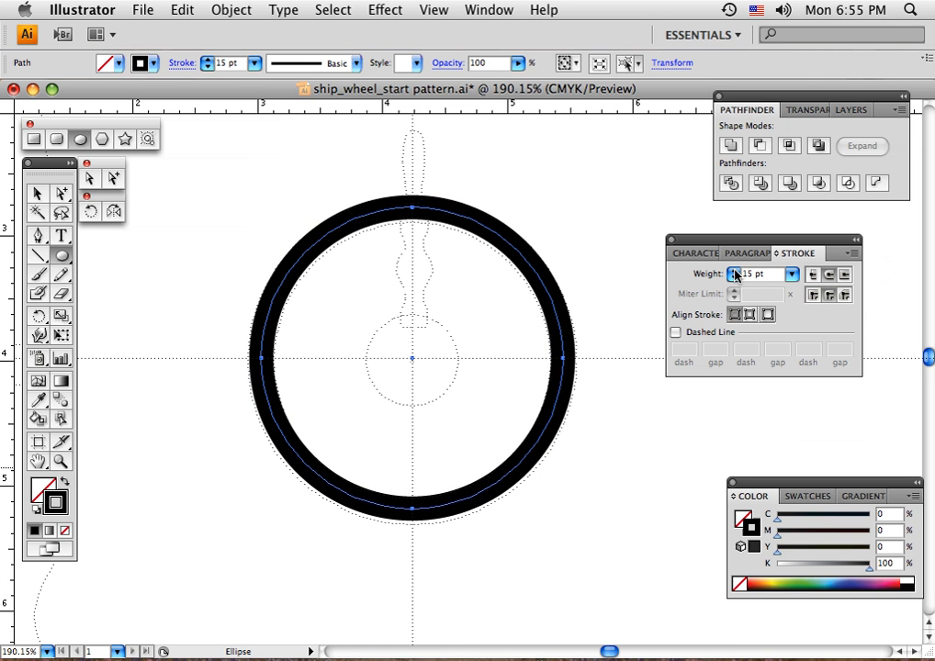
{"action": "left_click", "coordinate": [733, 272]}
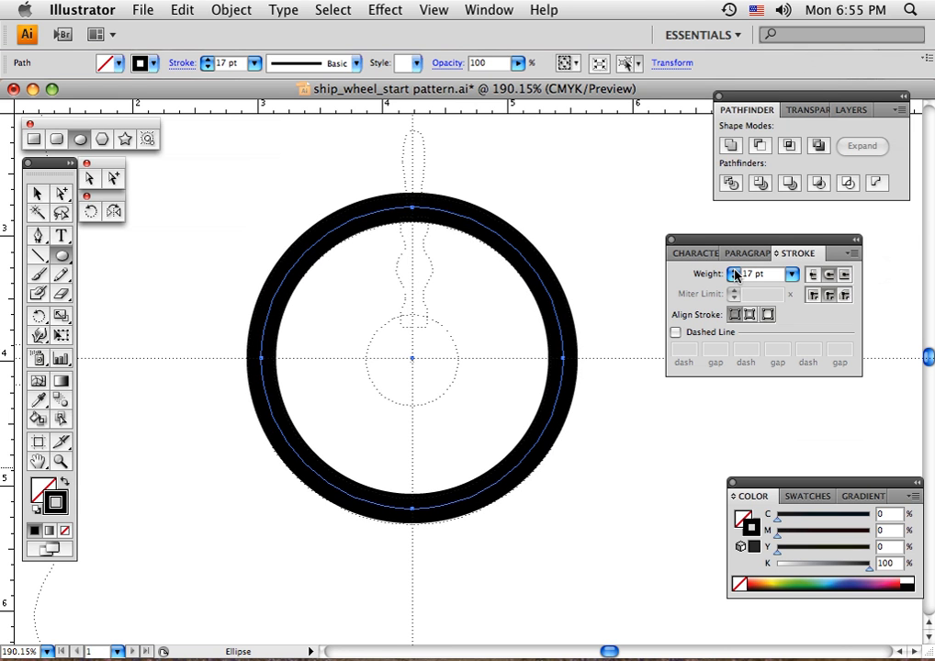
{"action": "left_click", "coordinate": [733, 272]}
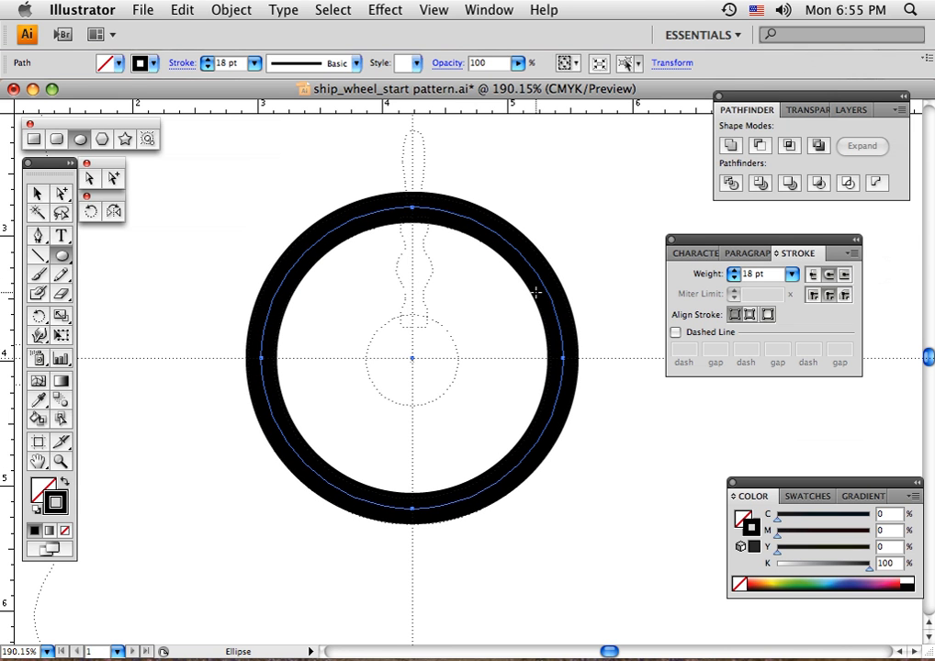
Convert the rim circle's stroke into a filled shape with Outline Stroke.
{"action": "left_click", "coordinate": [36, 194]}
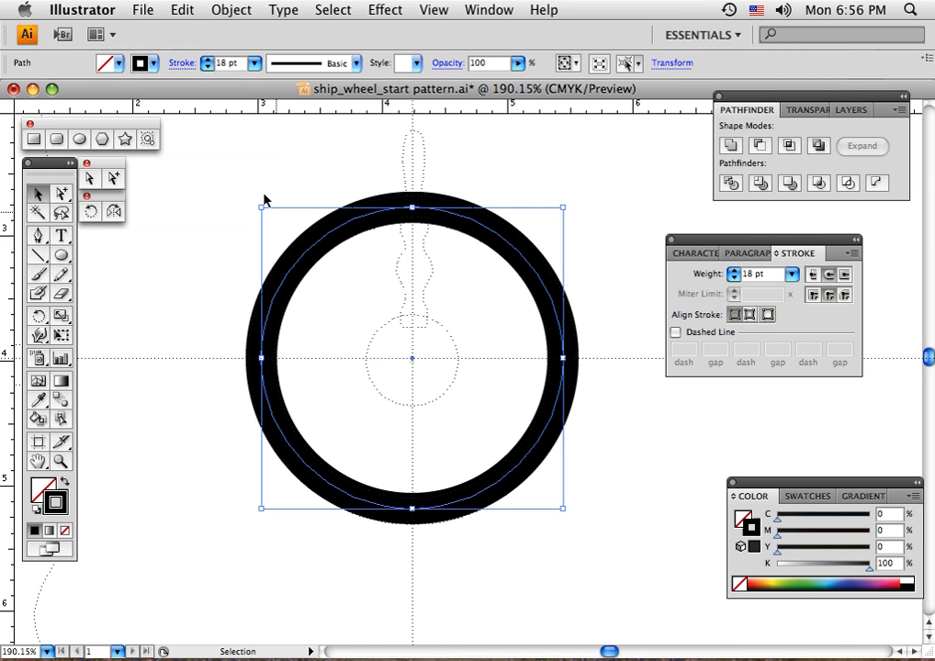
{"action": "left_click", "coordinate": [228, 11]}
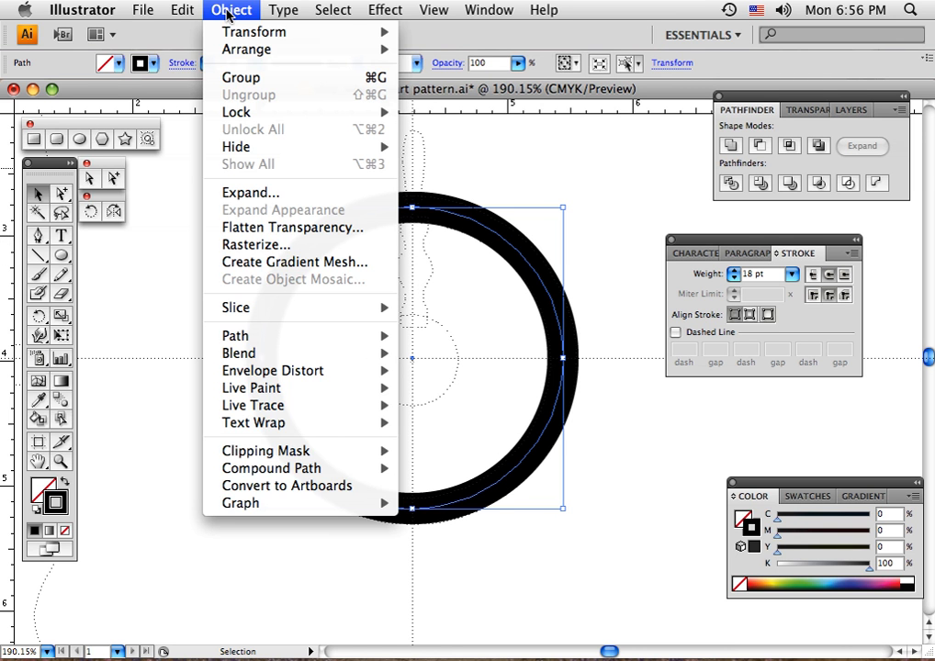
{"action": "mouse_move", "coordinate": [301, 340]}
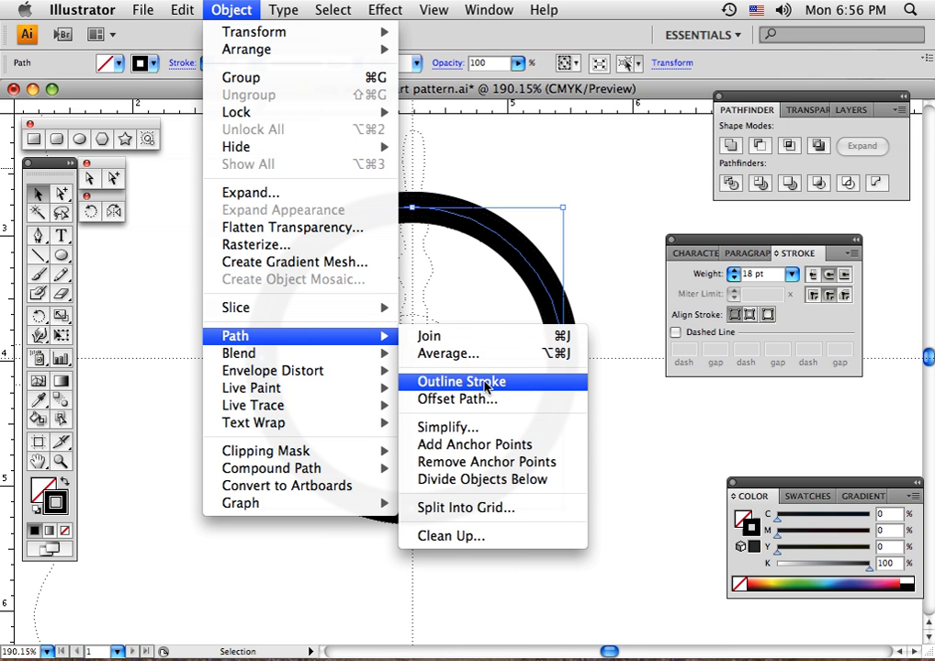
{"action": "left_click", "coordinate": [485, 384]}
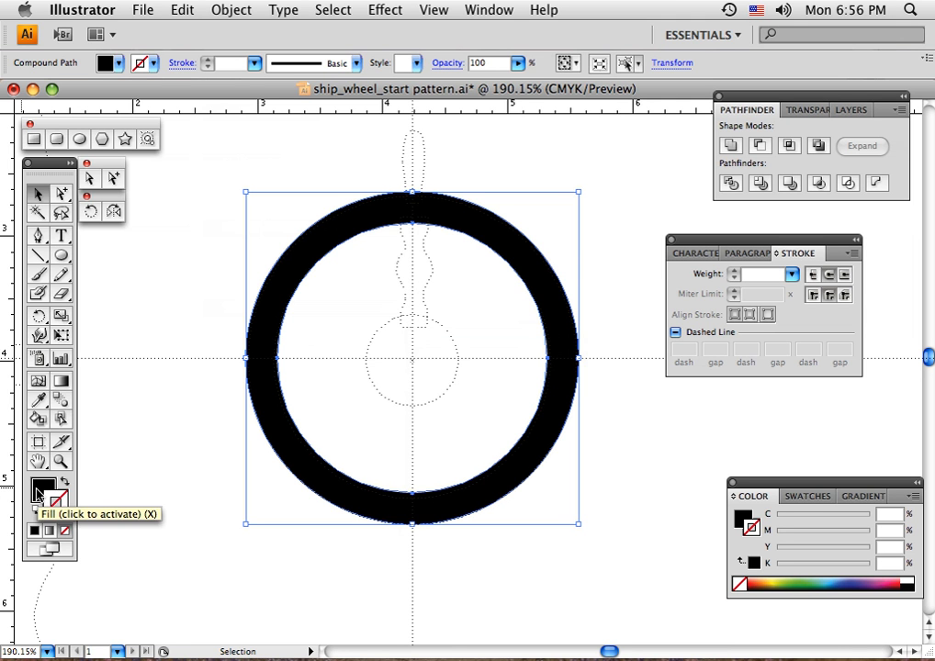
Draw a solid black hub circle from the wheel's centre out to the inner circle guide.
{"action": "left_click", "coordinate": [40, 493]}
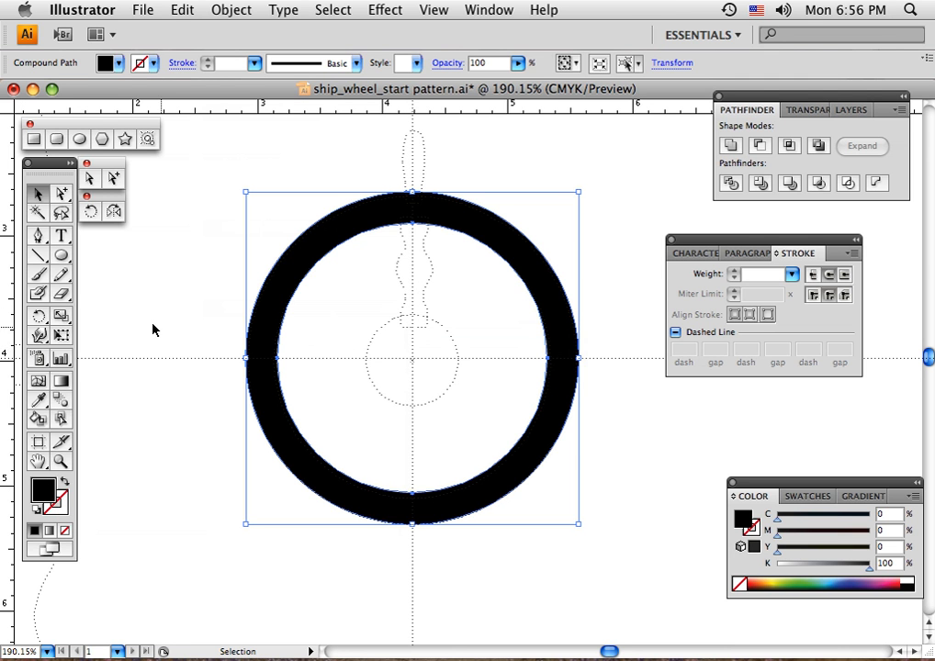
{"action": "left_click", "coordinate": [61, 257]}
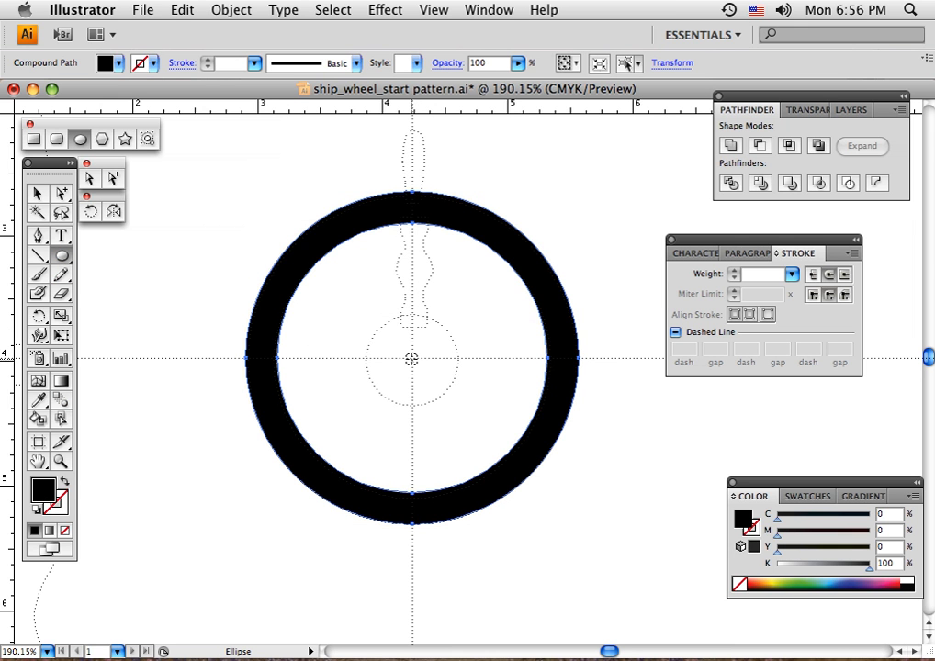
{"action": "left_click_drag", "start_coordinate": [411, 359], "coordinate": [457, 393]}
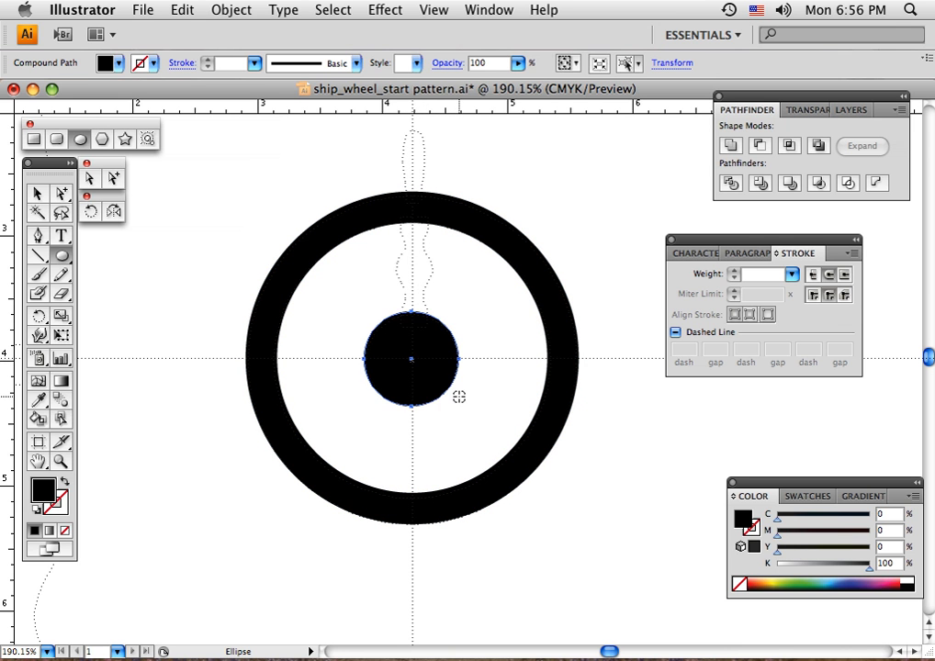
{"action": "left_click", "coordinate": [35, 193]}
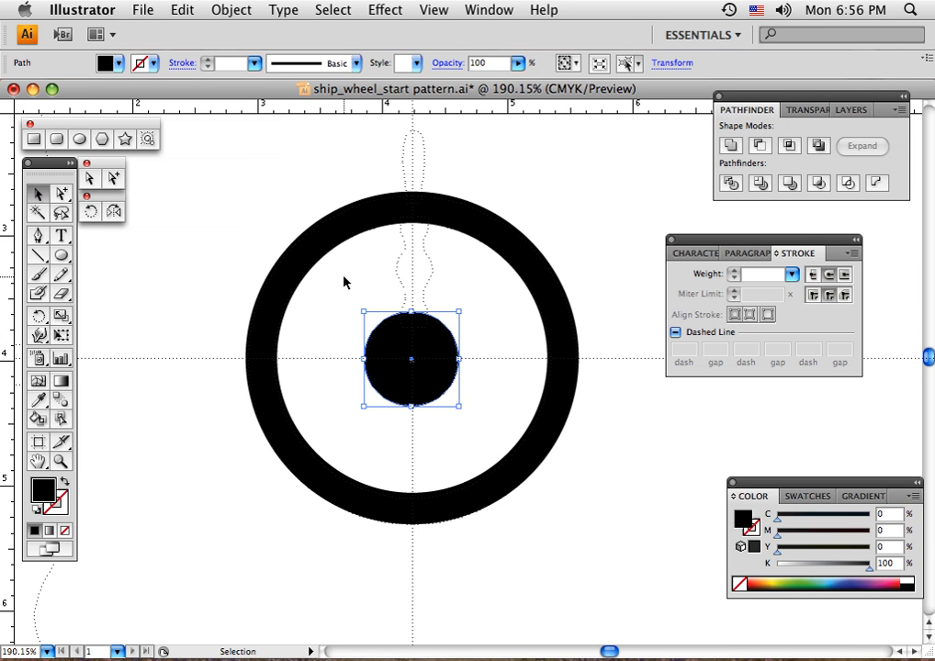
Deselect the hub and set the colours to no fill and a black stroke for tracing the half-handle guide.
{"action": "key", "text": "space"}
{"action": "left_click_drag", "start_coordinate": [210, 268], "coordinate": [367, 336]}
{"action": "left_click_drag", "start_coordinate": [361, 246], "coordinate": [359, 215]}
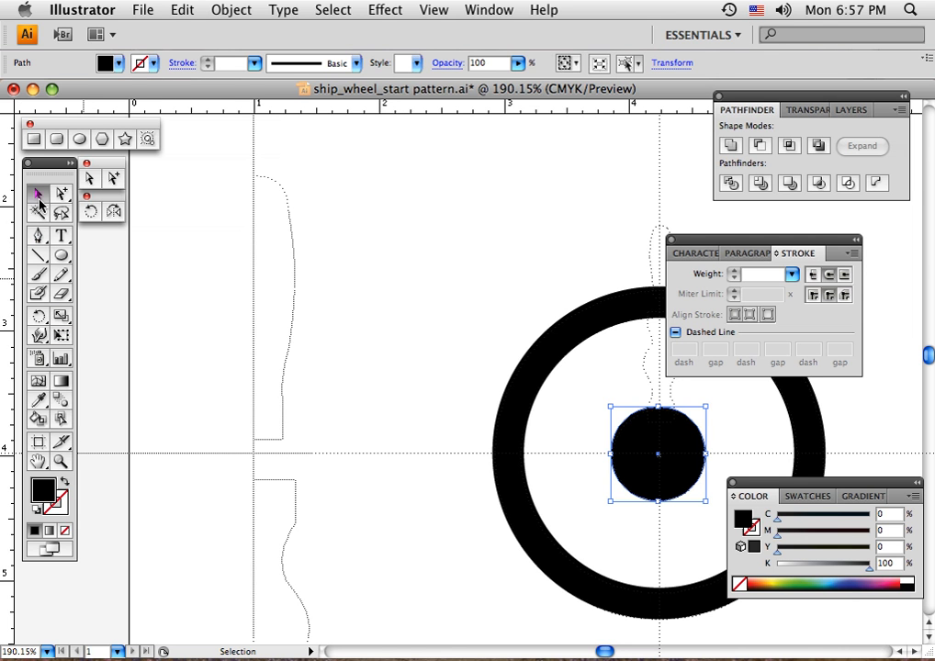
{"action": "left_click", "coordinate": [477, 397]}
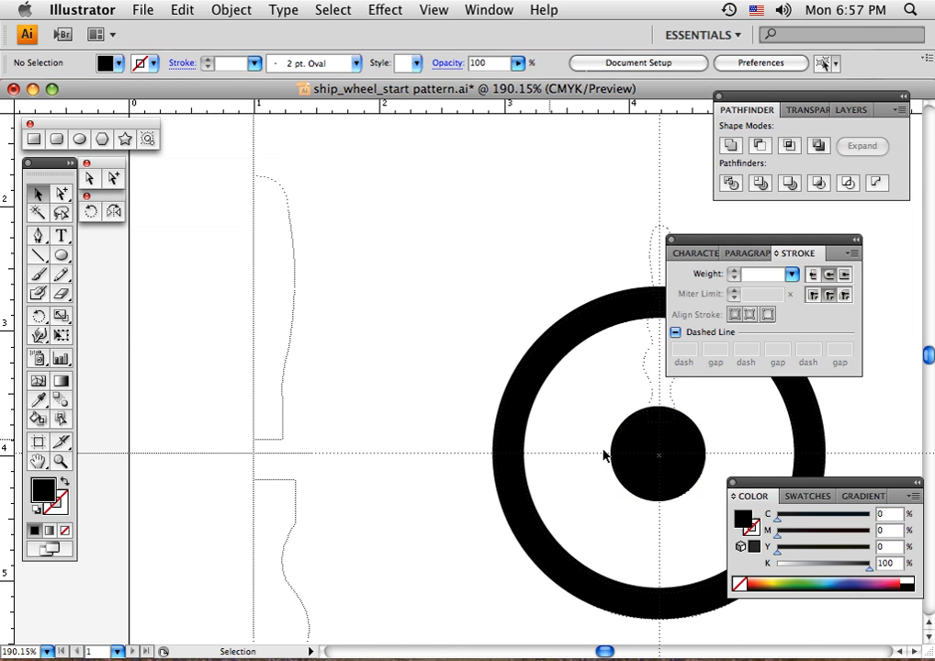
{"action": "left_click", "coordinate": [63, 482]}
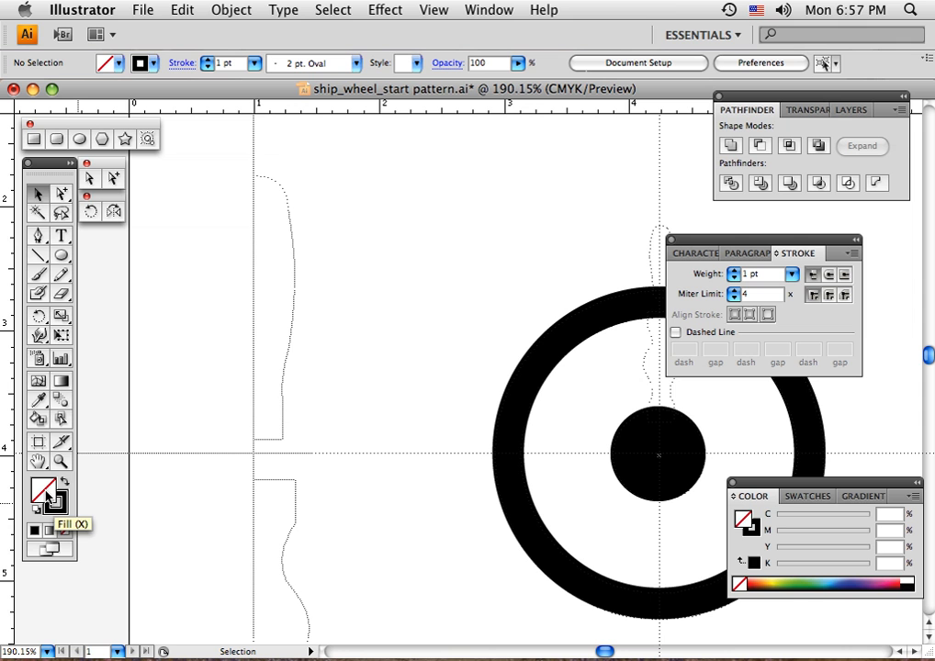
{"action": "left_click", "coordinate": [59, 504]}
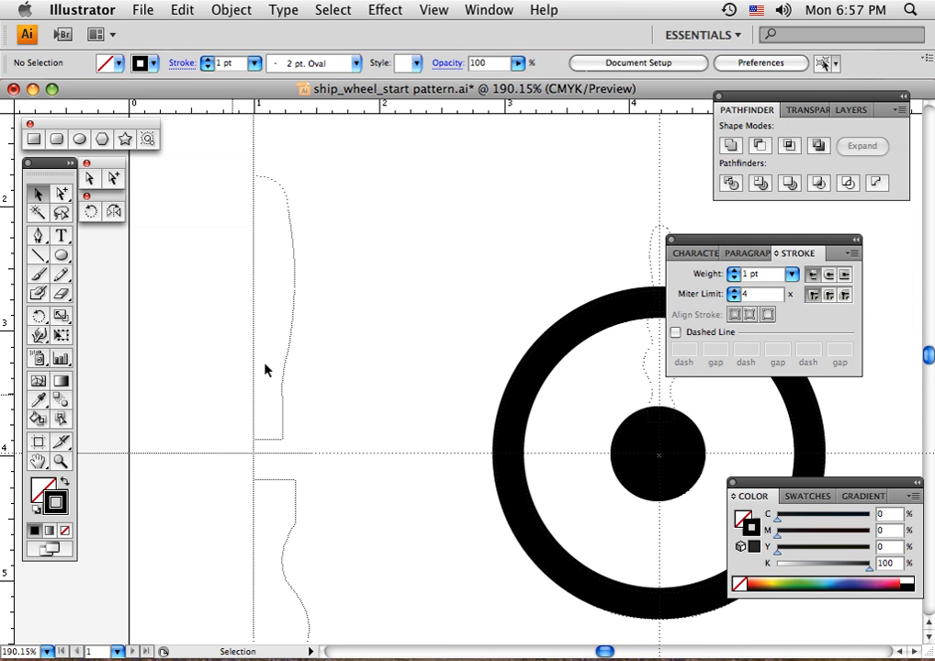
Trace the curved side of the upper half-handle guide with the Pen tool, from its tip down to the narrow neck.
{"action": "left_click", "coordinate": [37, 235]}
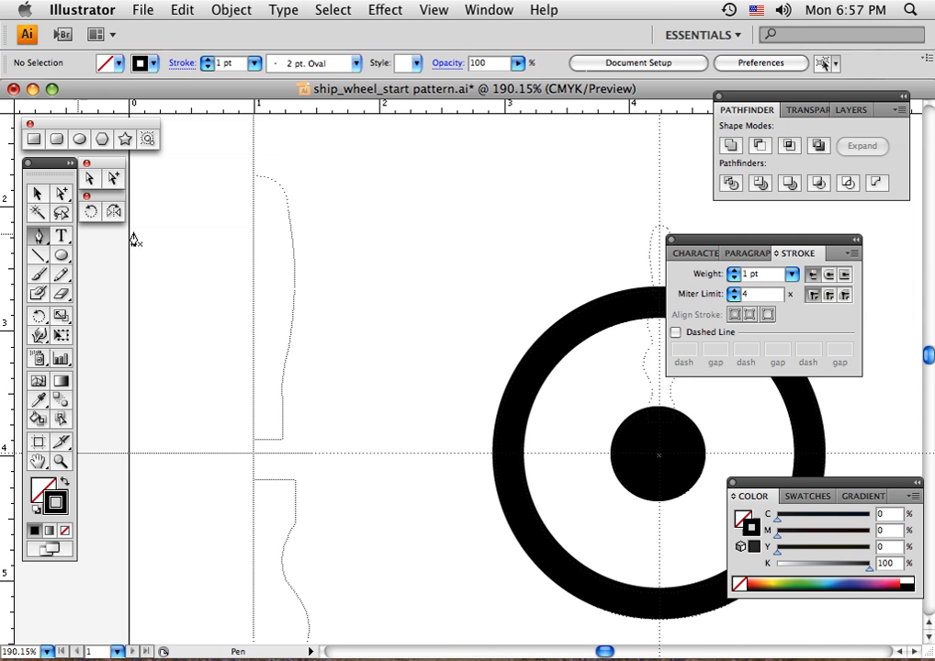
{"action": "left_click", "coordinate": [252, 176]}
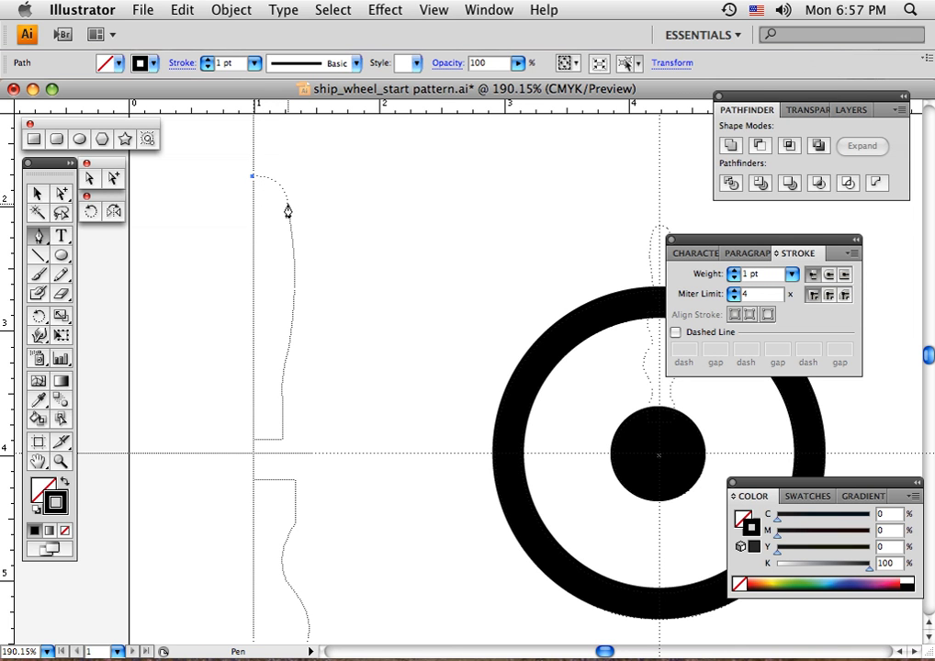
{"action": "left_click_drag", "start_coordinate": [286, 206], "coordinate": [290, 244]}
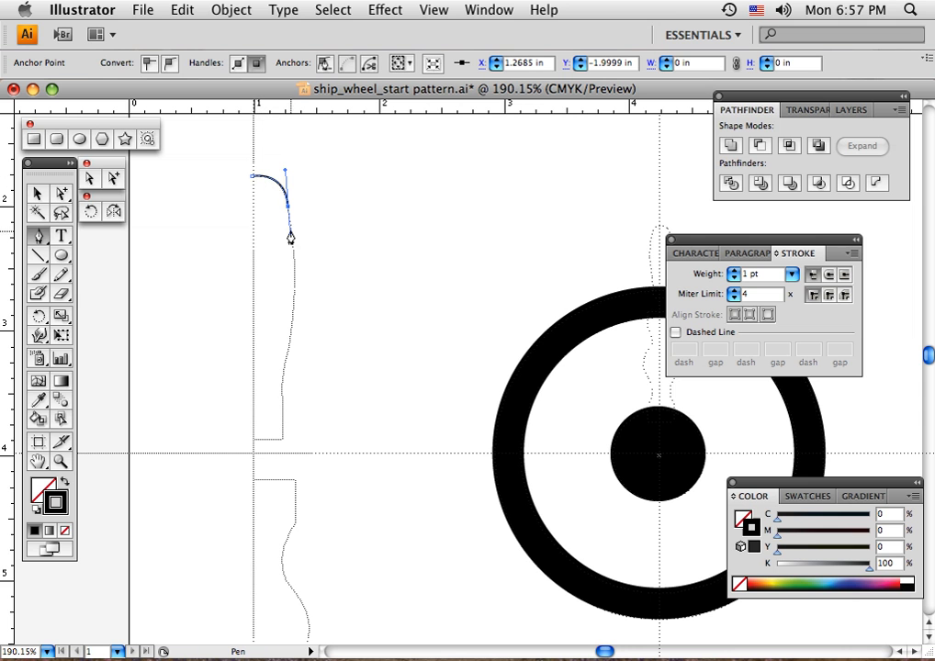
{"action": "left_click", "coordinate": [287, 215]}
{"action": "left_click_drag", "start_coordinate": [289, 344], "coordinate": [275, 392]}
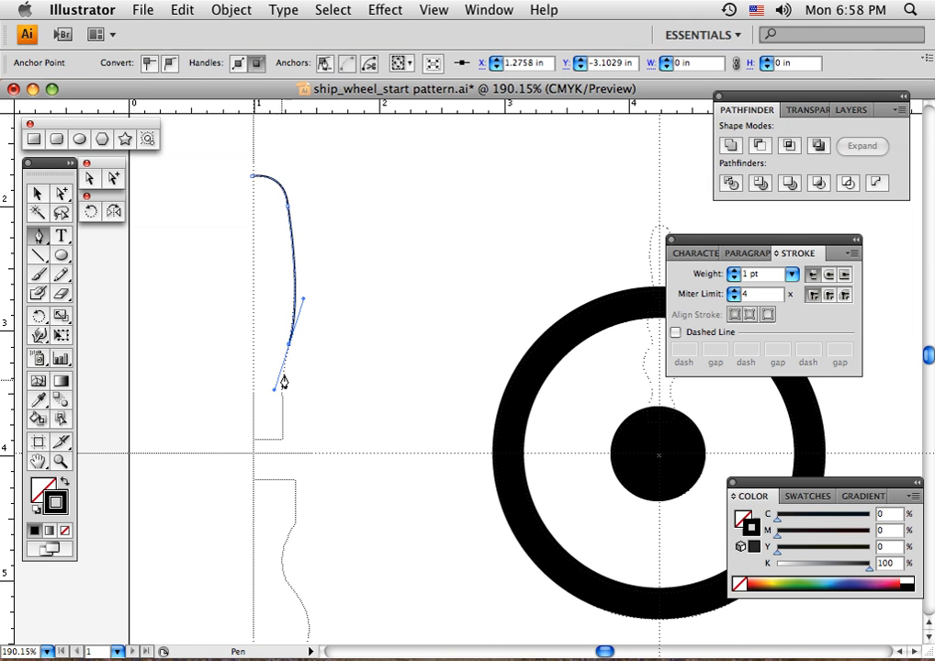
{"action": "left_click", "coordinate": [288, 352]}
{"action": "left_click_drag", "start_coordinate": [281, 395], "coordinate": [281, 414]}
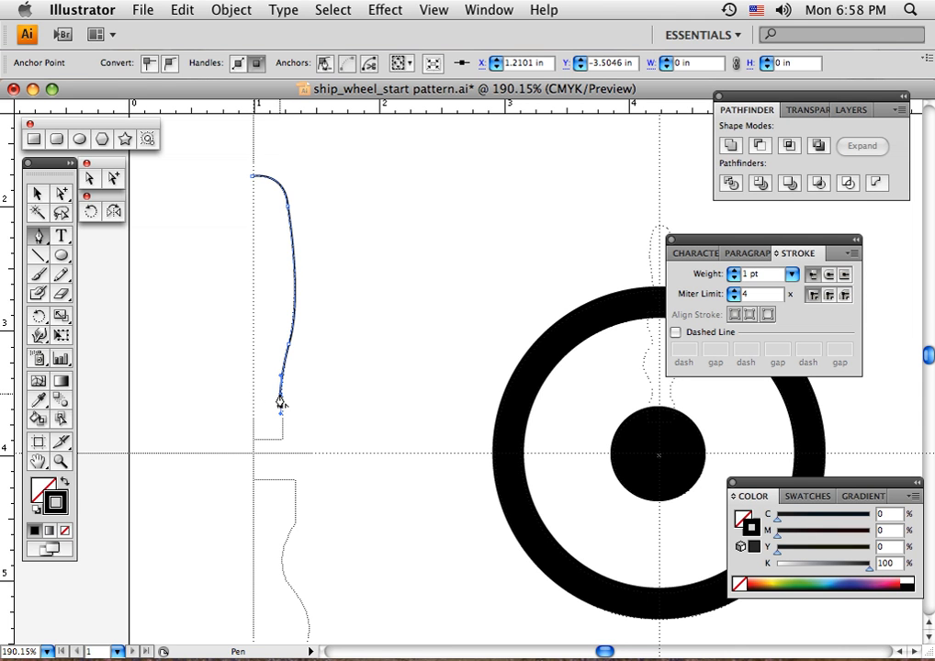
Finish the upper half-handle outline along the short notch, straight base and centre guide, closing the path at the tip, and deselect it.
{"action": "left_click", "coordinate": [280, 401]}
{"action": "left_click", "coordinate": [287, 406], "text": "super"}
{"action": "left_click", "coordinate": [286, 407], "text": "super"}
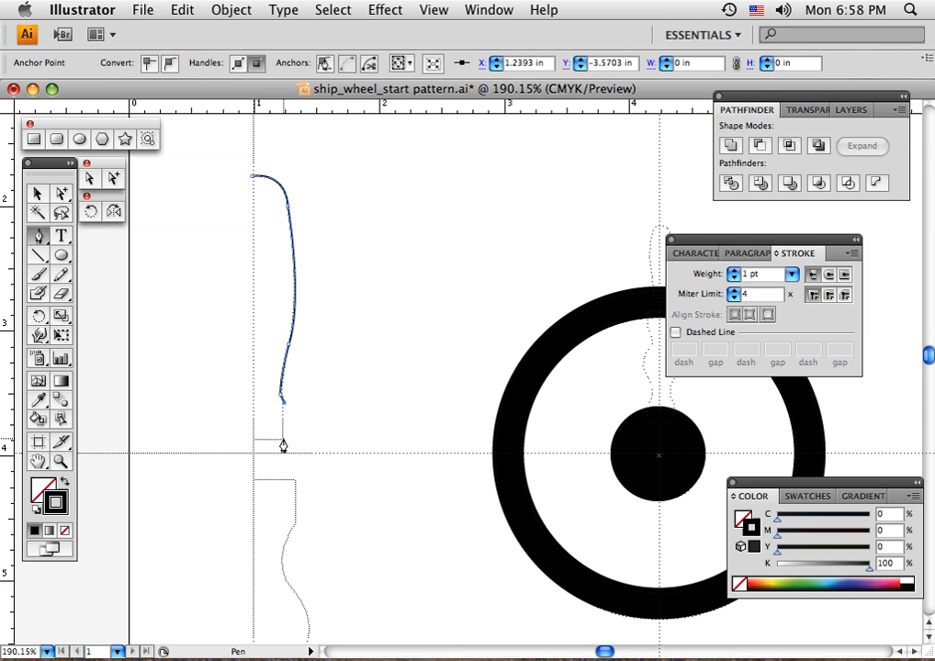
{"action": "left_click", "coordinate": [284, 438]}
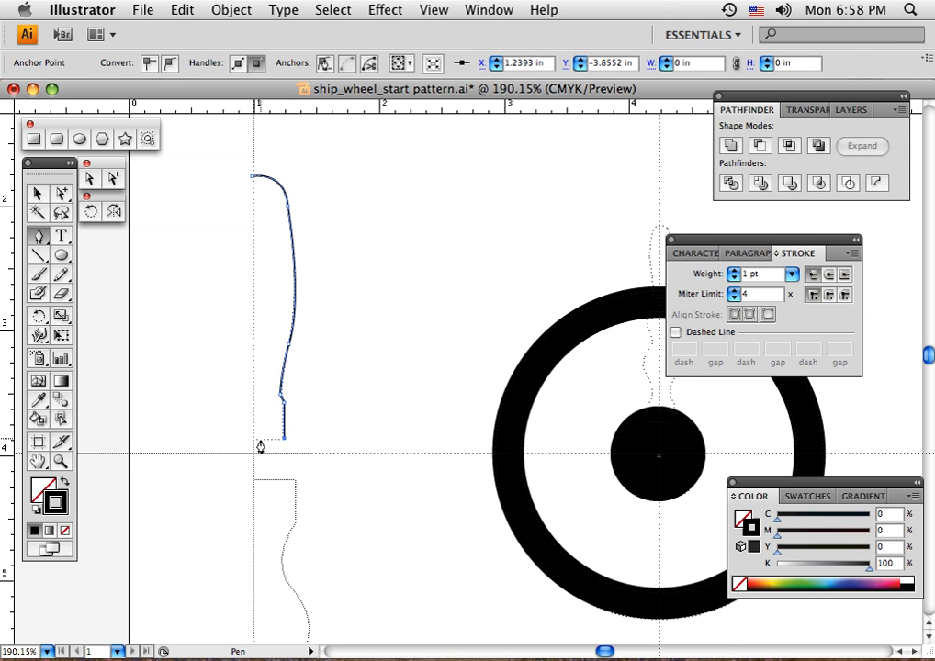
{"action": "left_click", "coordinate": [255, 440], "text": "shift"}
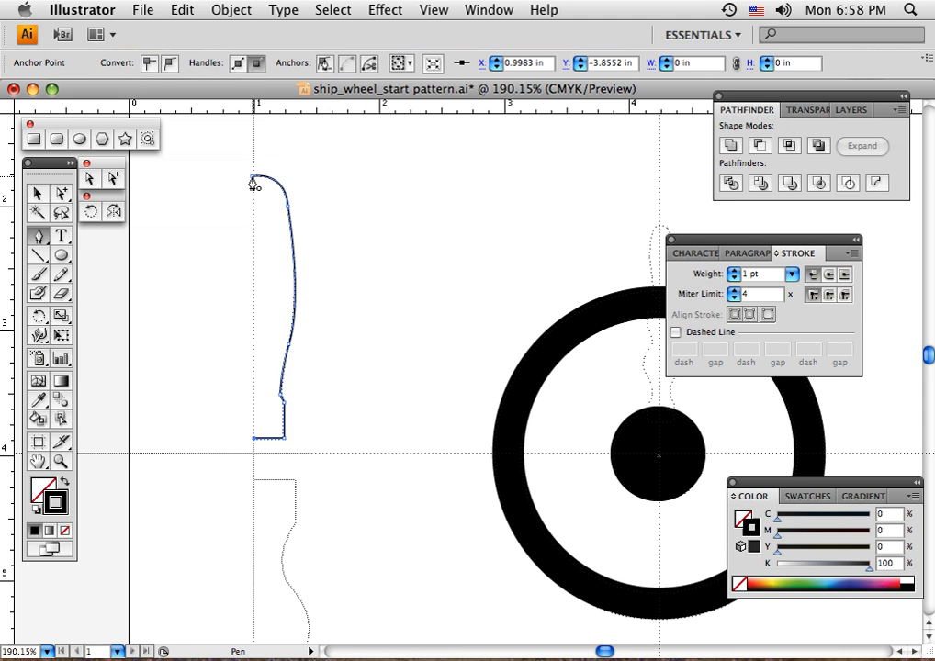
{"action": "left_click_drag", "start_coordinate": [255, 177], "coordinate": [285, 171]}
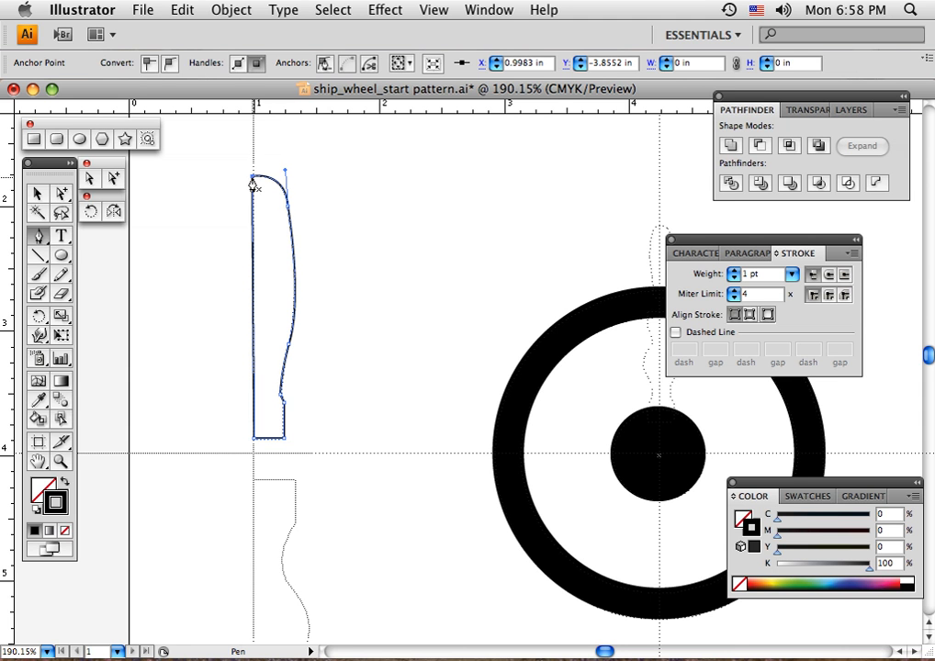
{"action": "left_click", "coordinate": [38, 193]}
{"action": "left_click", "coordinate": [276, 252]}
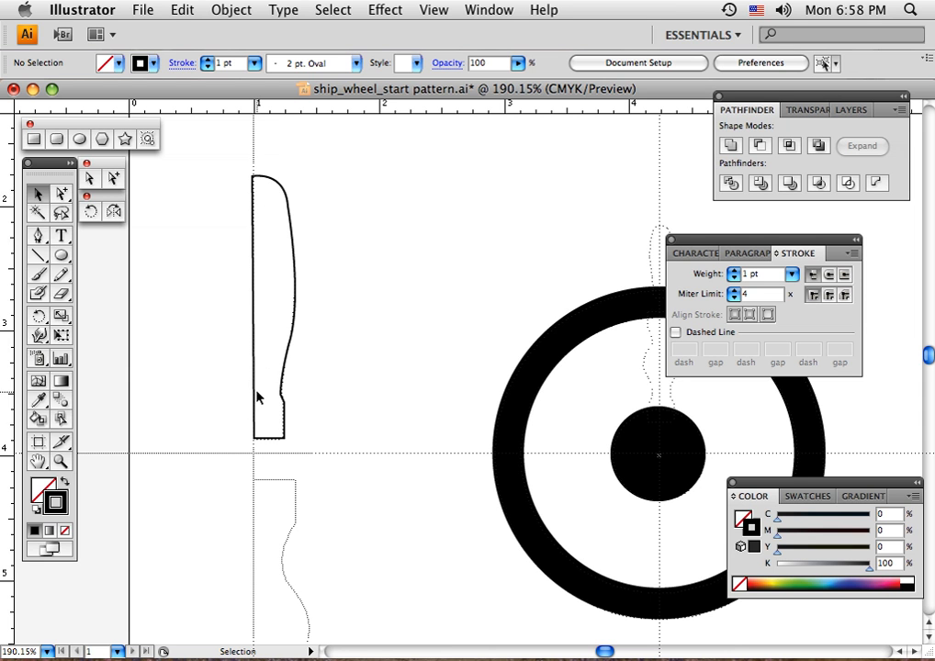
Nudge the half-handle's top corner anchor one increment right onto the vertical centre guide and deselect the path.
{"action": "left_click", "coordinate": [89, 180]}
{"action": "left_click", "coordinate": [255, 183]}
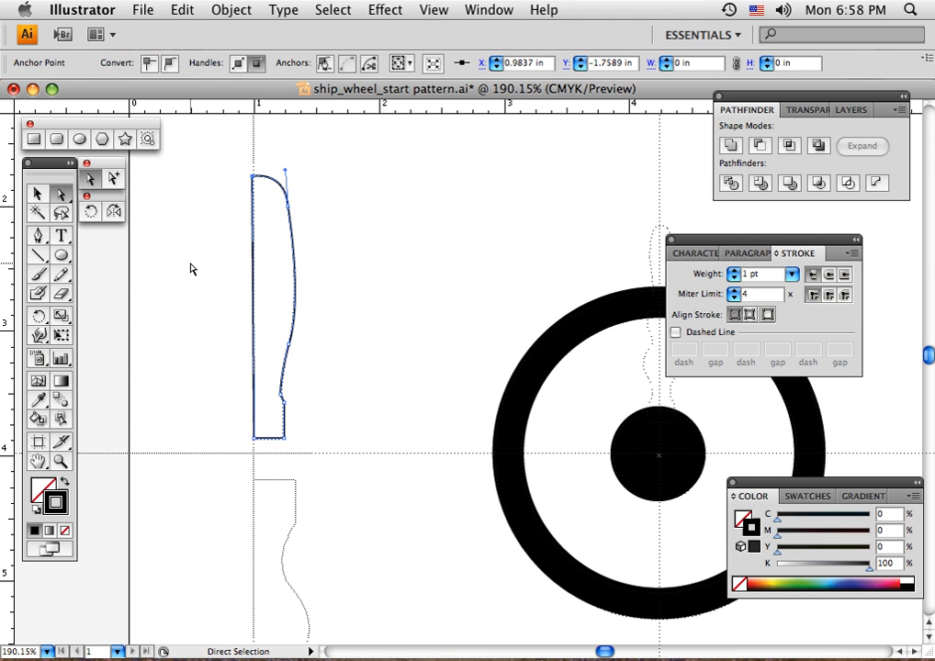
{"action": "key", "text": "Right"}
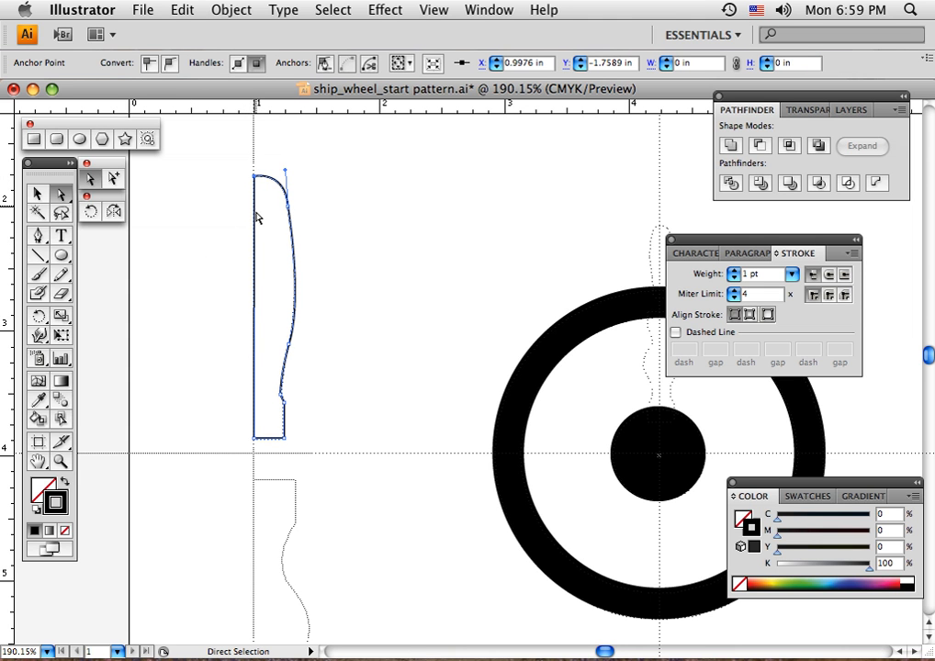
{"action": "left_click", "coordinate": [38, 194]}
{"action": "left_click", "coordinate": [210, 277]}
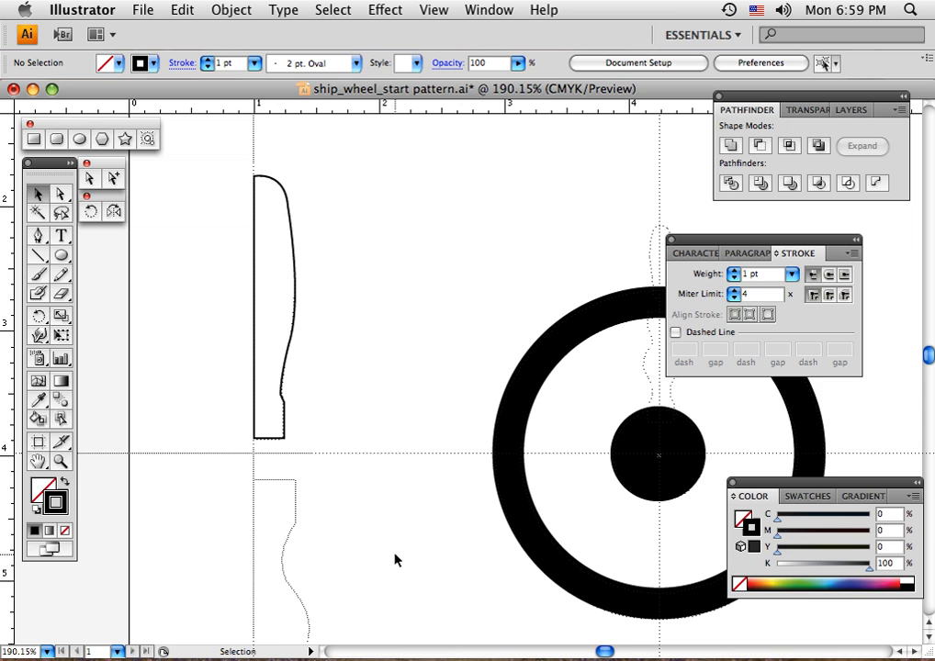
Trace the half-spoke guide with the Pen tool from its top corner on the centre guide through the first inward curve.
{"action": "key", "text": "space"}
{"action": "left_click_drag", "start_coordinate": [377, 568], "coordinate": [358, 361]}
{"action": "left_click_drag", "start_coordinate": [362, 465], "coordinate": [366, 388]}
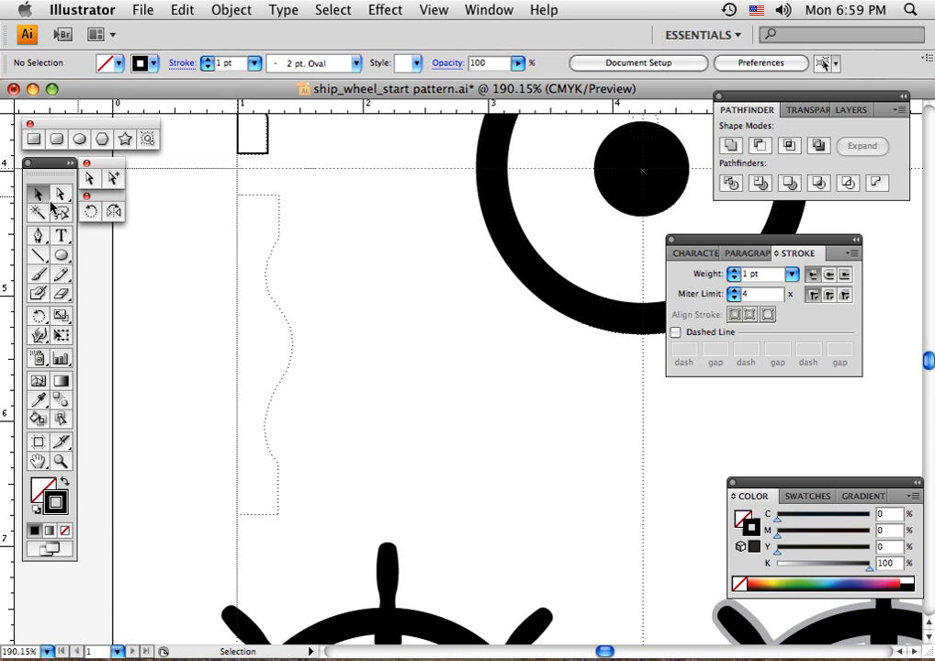
{"action": "left_click", "coordinate": [39, 235]}
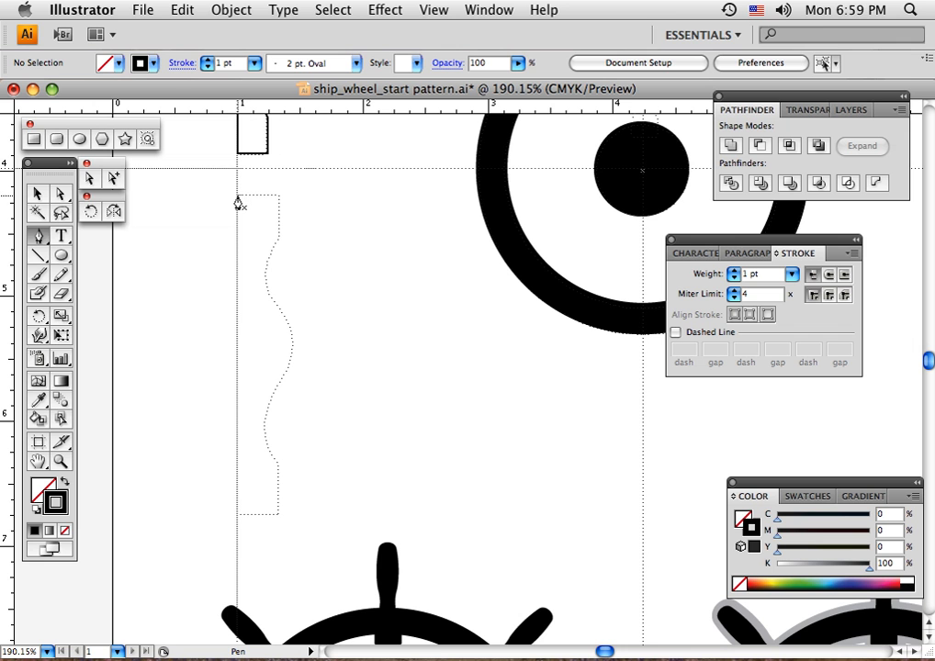
{"action": "left_click", "coordinate": [237, 196]}
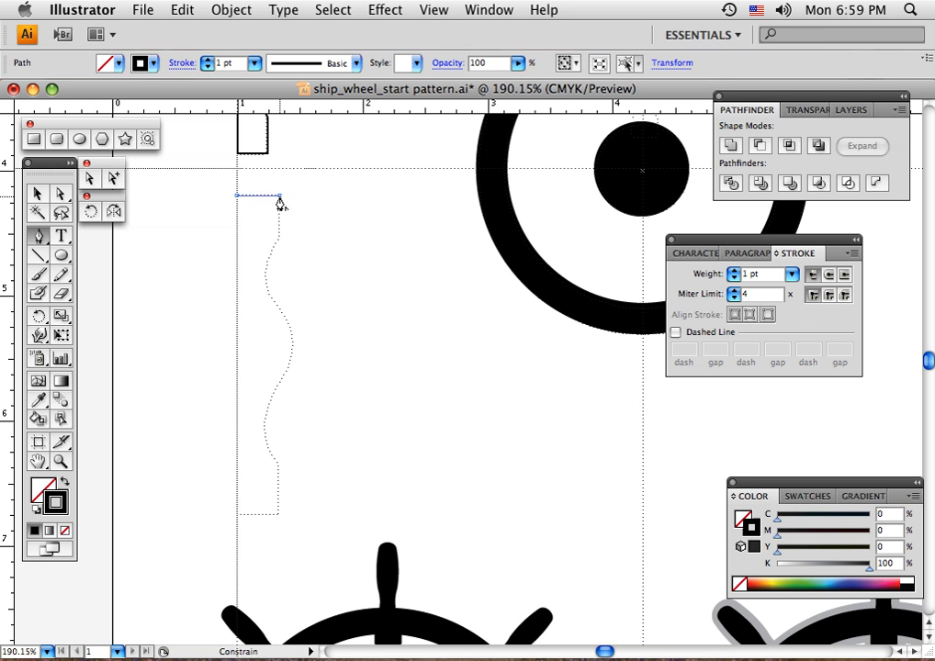
{"action": "left_click", "coordinate": [280, 197]}
{"action": "left_click", "coordinate": [279, 237]}
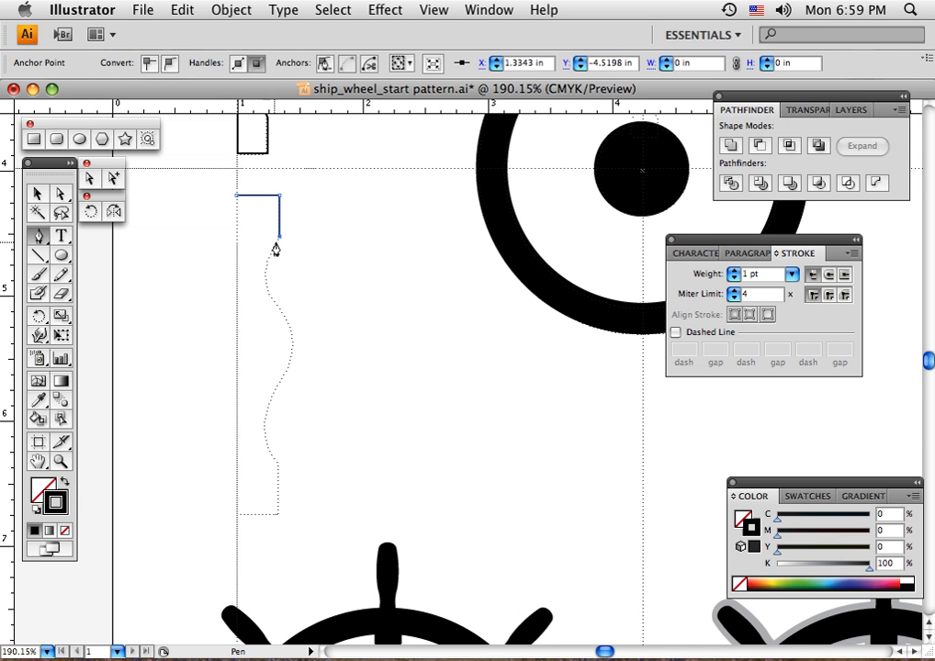
{"action": "left_click_drag", "start_coordinate": [279, 237], "coordinate": [279, 235]}
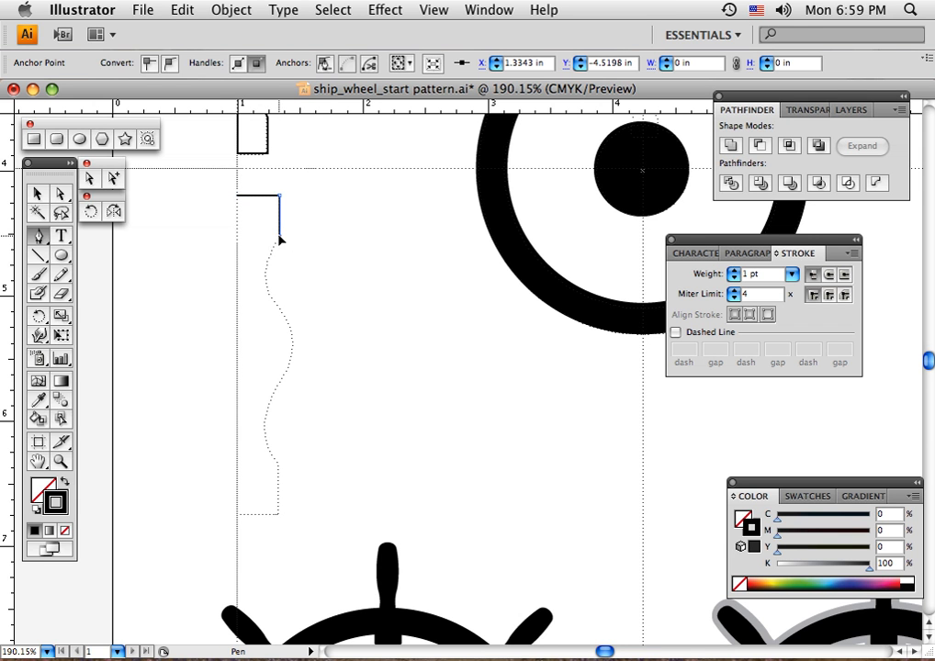
{"action": "left_click_drag", "start_coordinate": [273, 301], "coordinate": [294, 336]}
{"action": "left_click", "coordinate": [273, 301]}
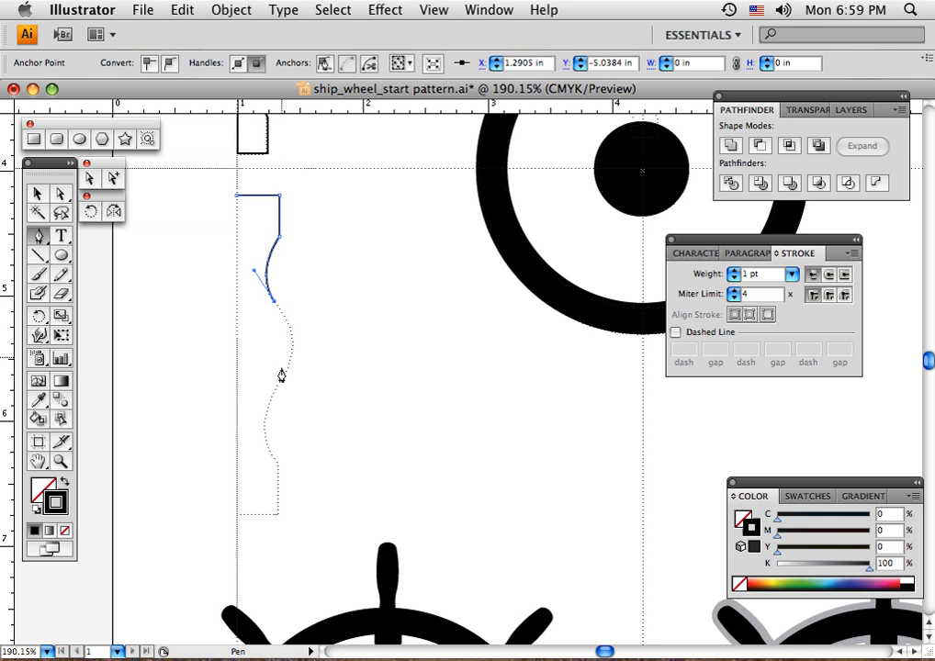
Continue the half-spoke path around the outward bulge and the second inward curve, removing the outgoing handle at each curve's end.
{"action": "left_click", "coordinate": [272, 398]}
{"action": "left_click_drag", "start_coordinate": [273, 399], "coordinate": [229, 461]}
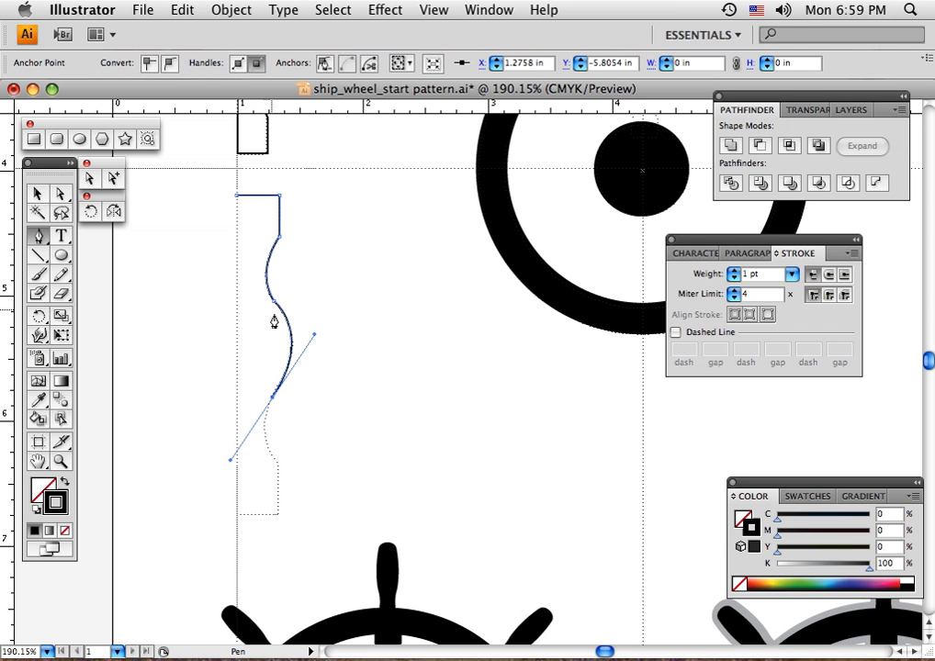
{"action": "left_click", "coordinate": [271, 394]}
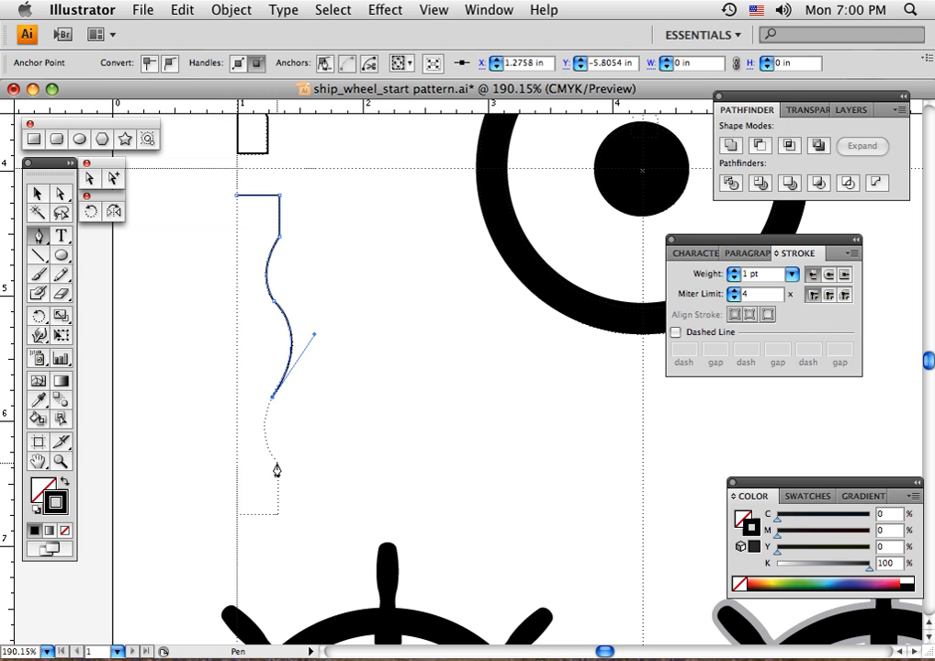
{"action": "left_click_drag", "start_coordinate": [277, 464], "coordinate": [303, 495]}
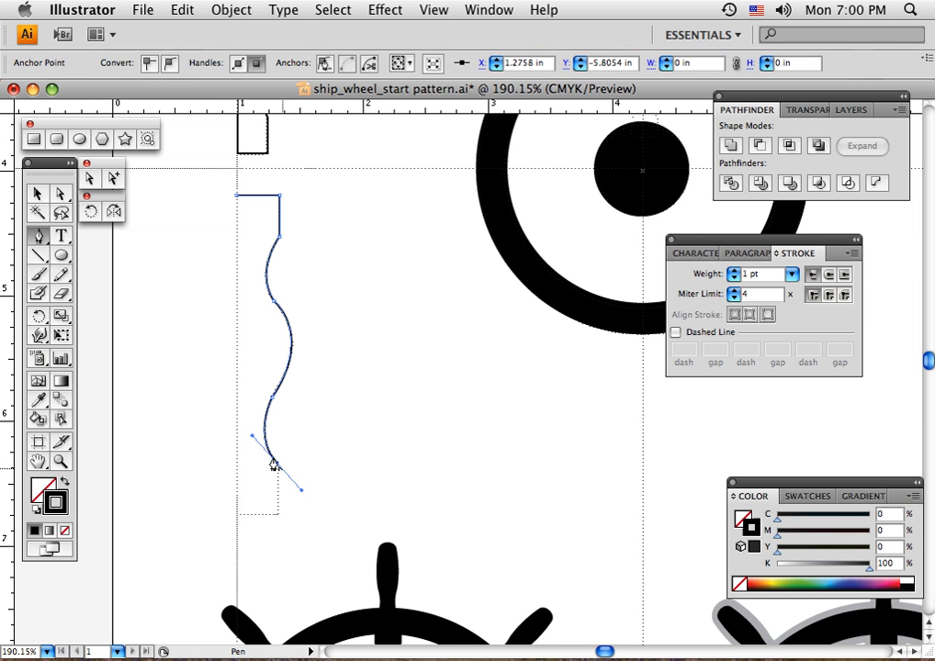
{"action": "left_click", "coordinate": [278, 389]}
{"action": "left_click", "coordinate": [278, 465]}
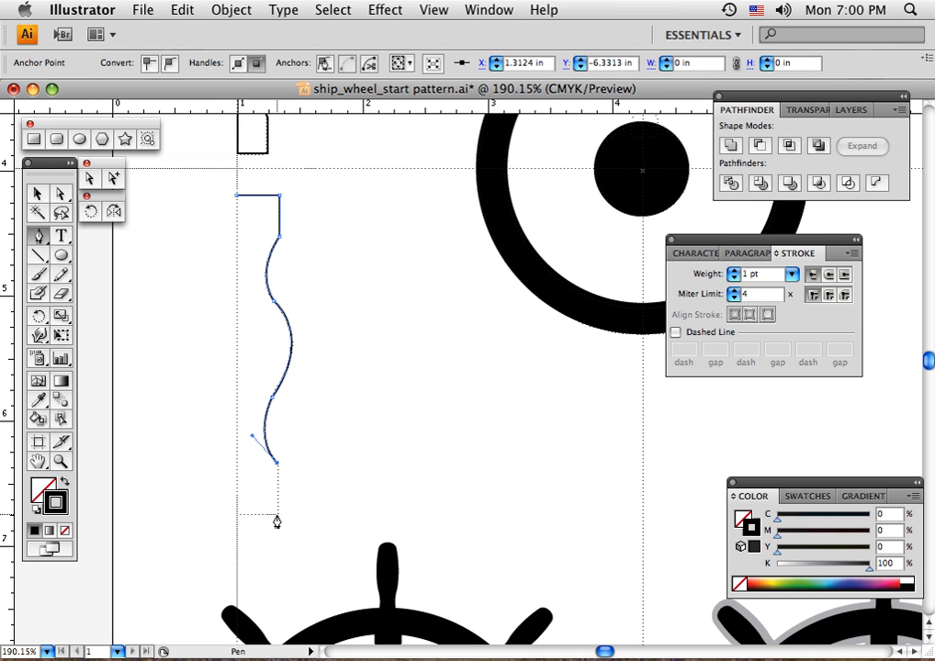
Complete the half-spoke with straight side and bottom edges, close the path along the centre guide and deselect it.
{"action": "left_click", "coordinate": [277, 515]}
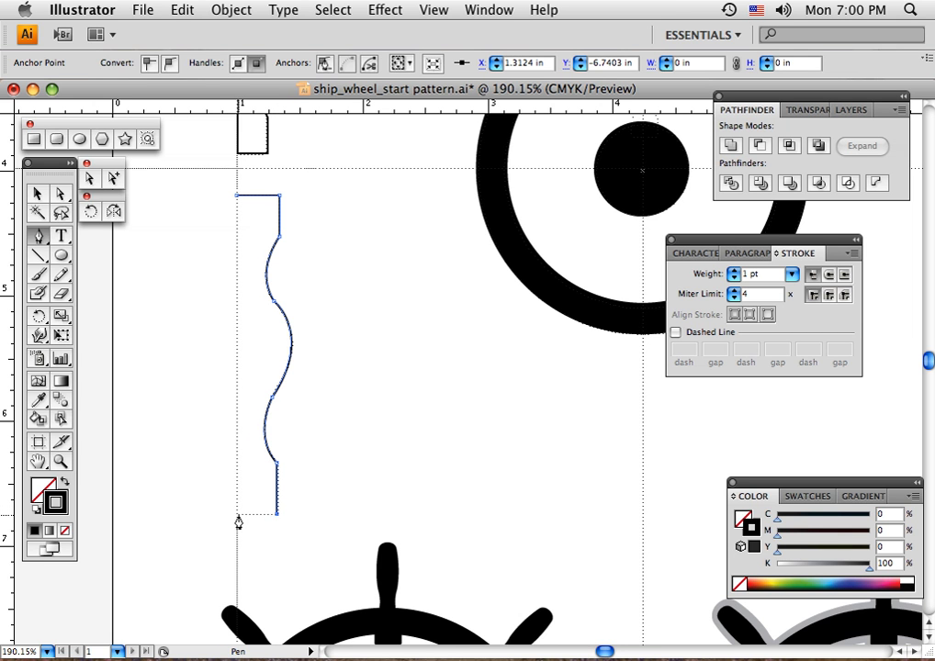
{"action": "left_click", "coordinate": [237, 515]}
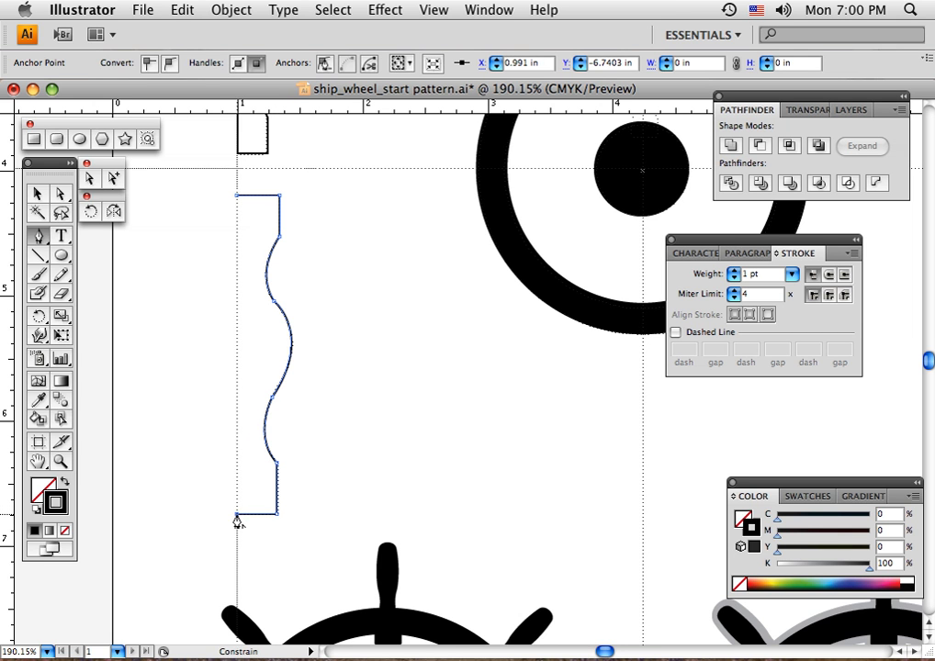
{"action": "left_click", "coordinate": [237, 199]}
{"action": "left_click", "coordinate": [35, 193]}
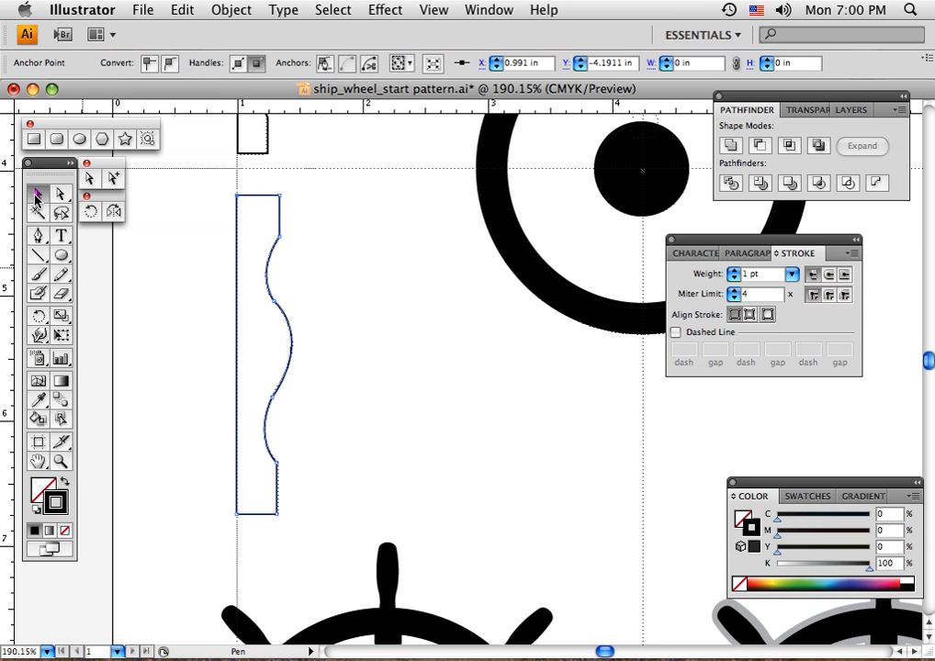
{"action": "left_click", "coordinate": [361, 486]}
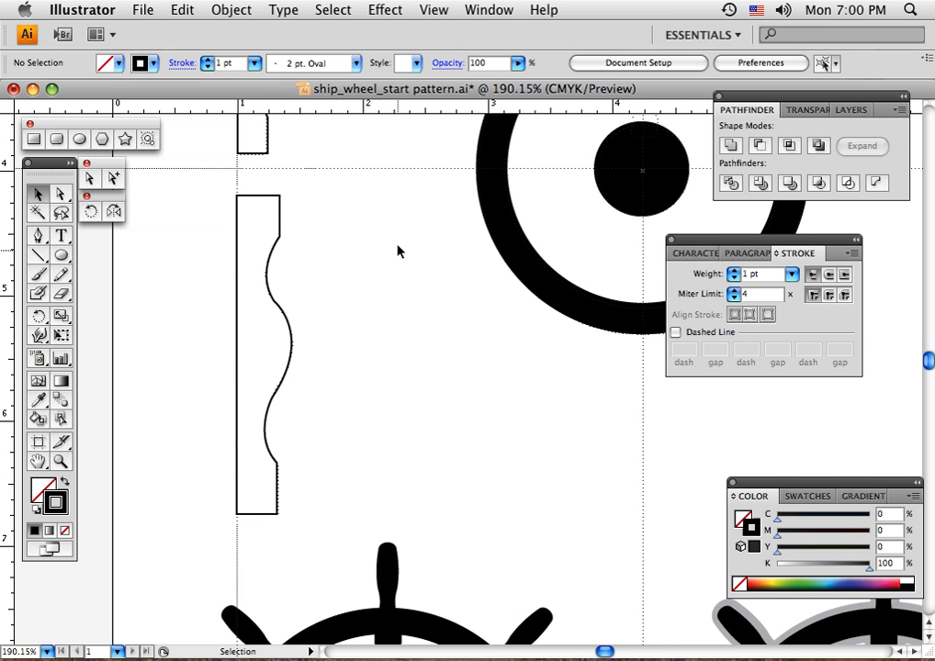
Swap the half-handle's colours so that it has a black fill and no stroke.
{"action": "key", "text": "space"}
{"action": "left_click_drag", "start_coordinate": [403, 274], "coordinate": [419, 376]}
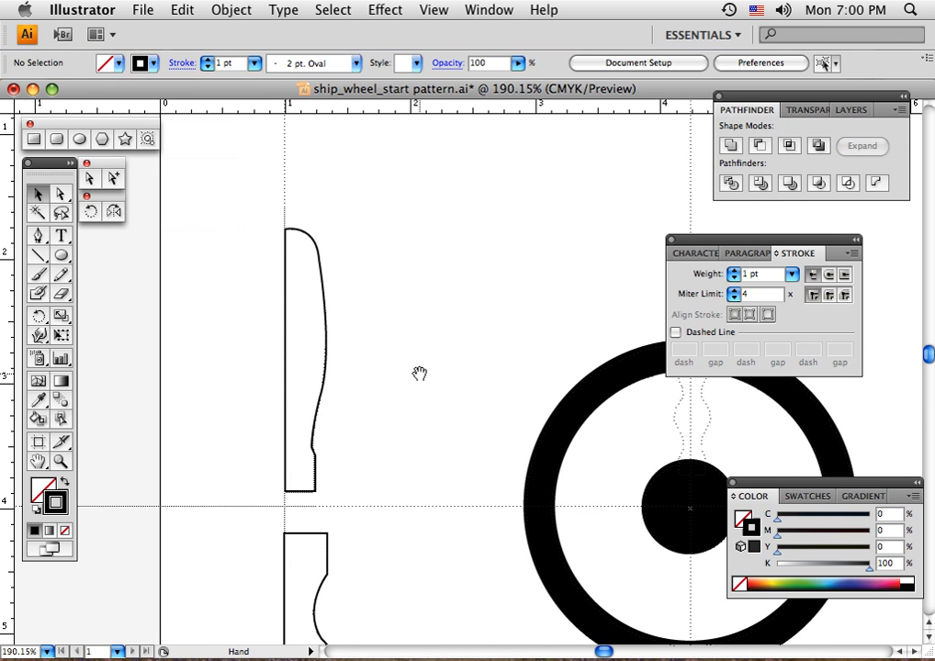
{"action": "left_click_drag", "start_coordinate": [384, 294], "coordinate": [388, 317]}
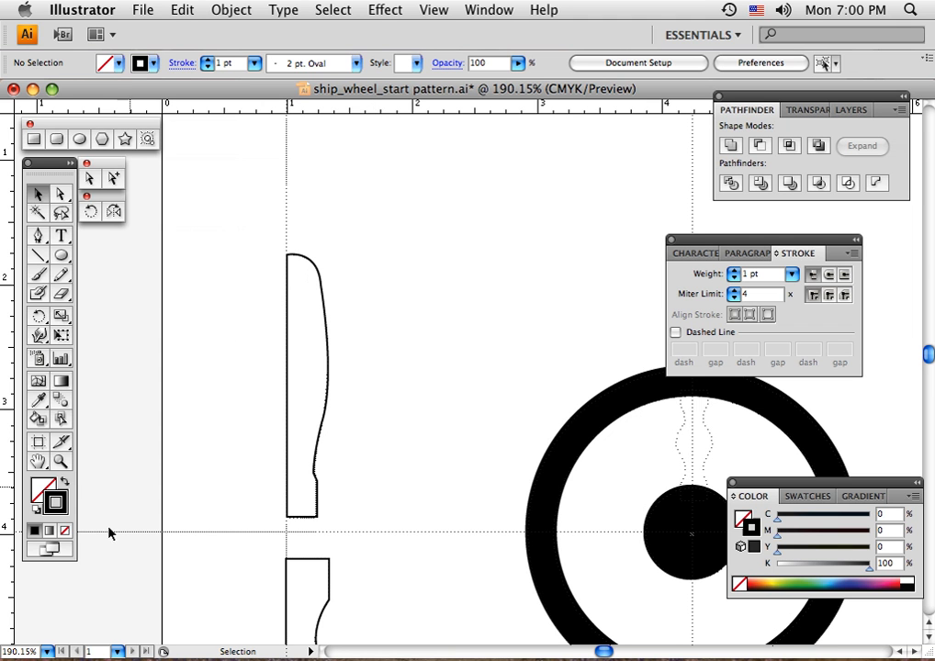
{"action": "left_click", "coordinate": [320, 271]}
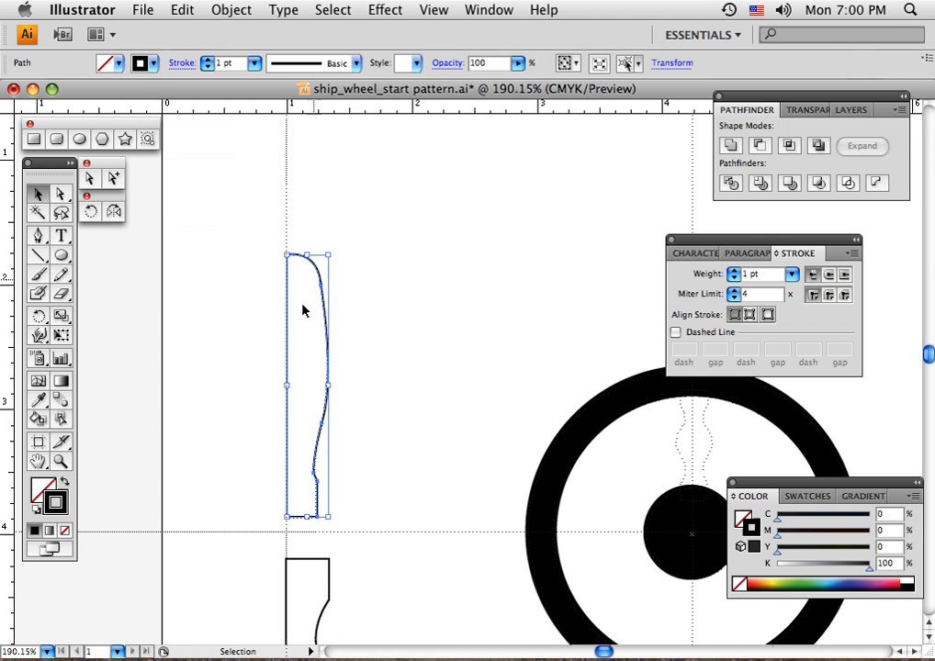
{"action": "left_click", "coordinate": [66, 485]}
{"action": "left_click", "coordinate": [41, 495]}
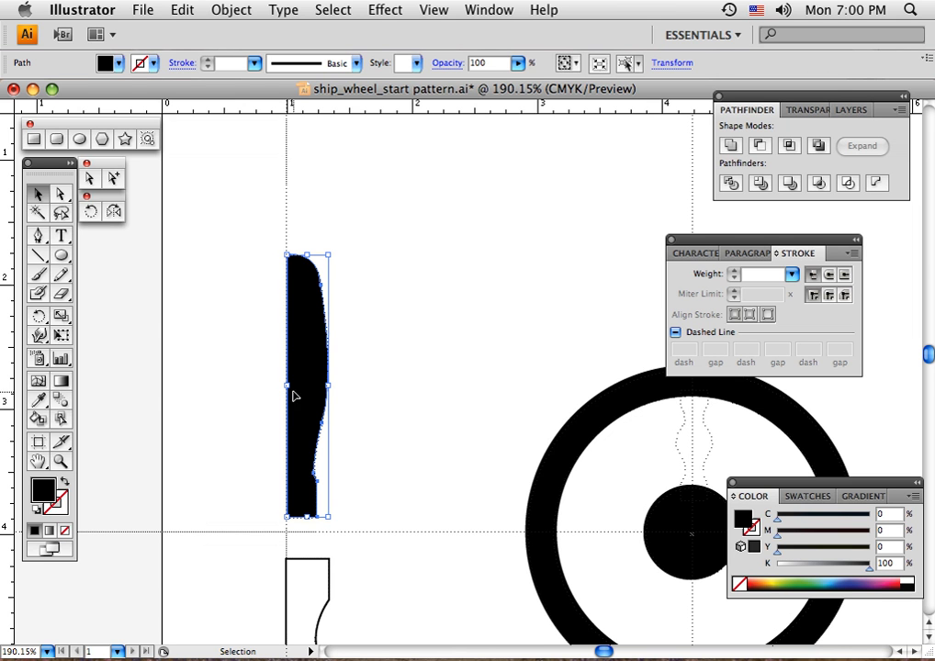
Reflect a copy of the half-handle across the vertical centre guide, using the Vertical axis, and deselect it.
{"action": "left_click", "coordinate": [114, 214]}
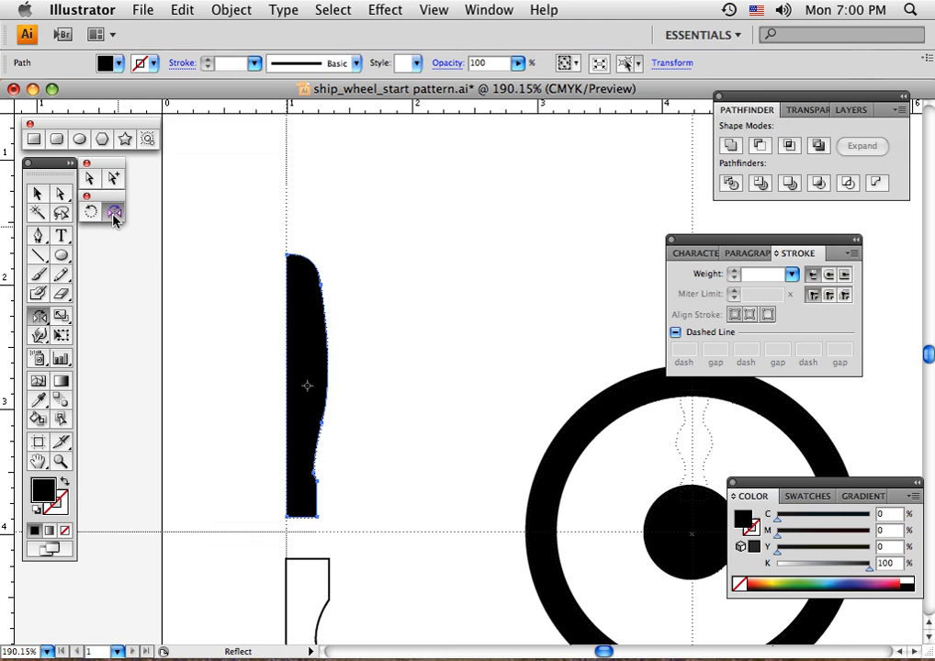
{"action": "left_click", "coordinate": [284, 370], "text": "alt"}
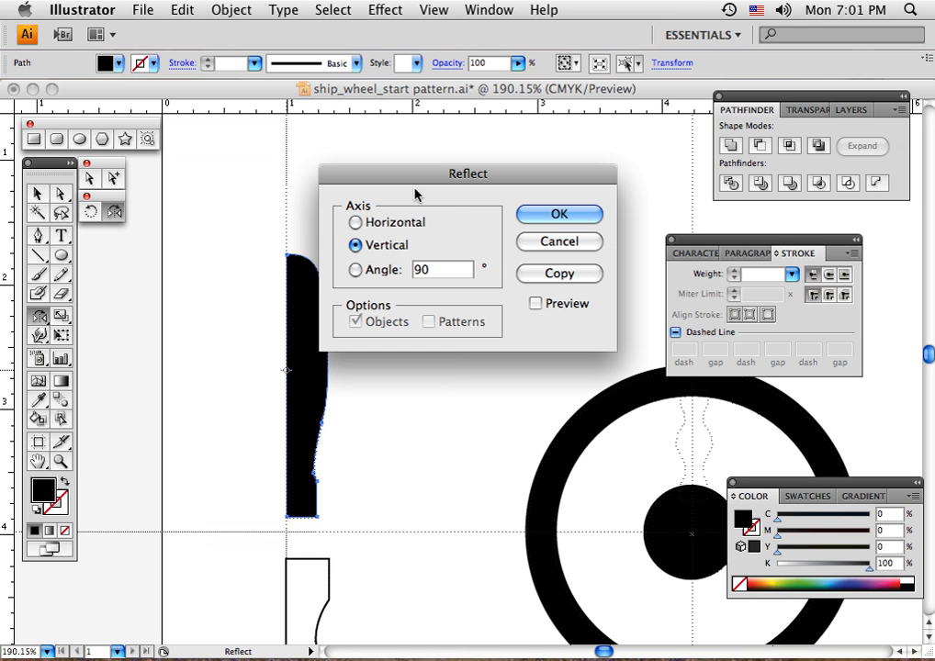
{"action": "left_click", "coordinate": [554, 275]}
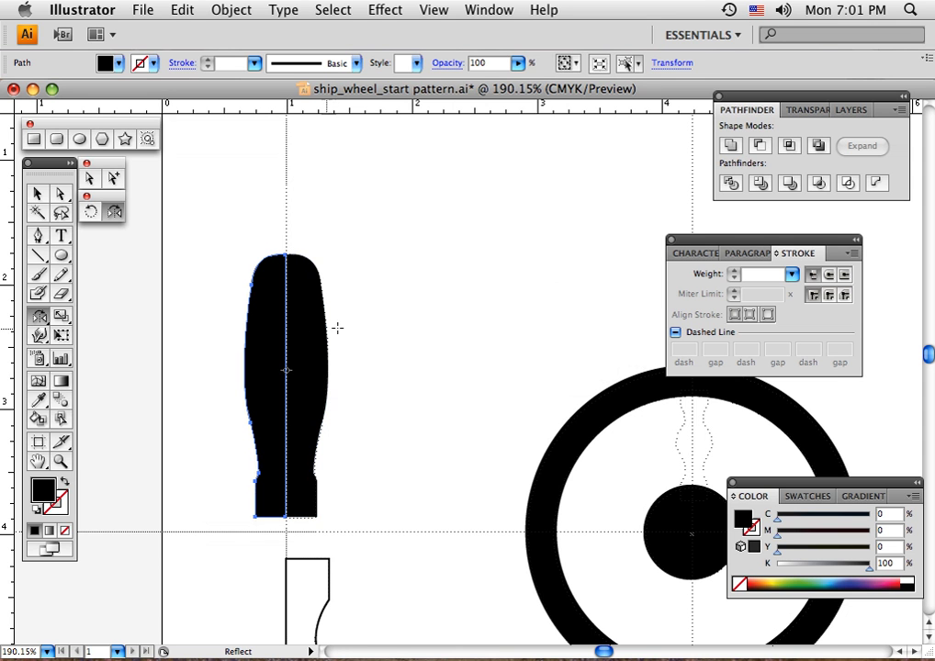
{"action": "left_click", "coordinate": [37, 193]}
{"action": "left_click", "coordinate": [354, 306]}
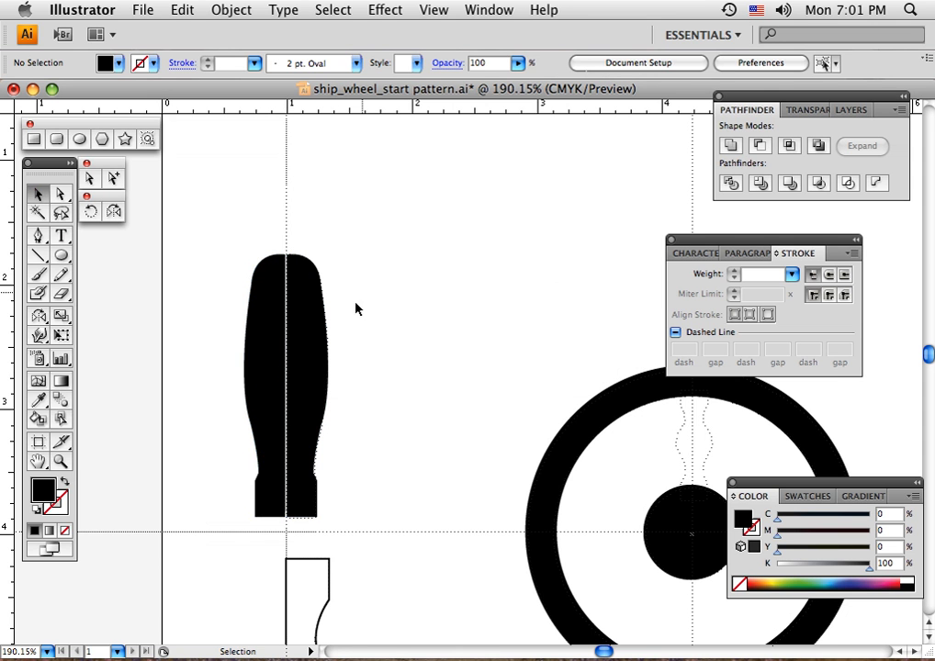
Nudge the mirrored half-handle right to close the centre gap, and unite both halves into one shape.
{"action": "left_click", "coordinate": [271, 377]}
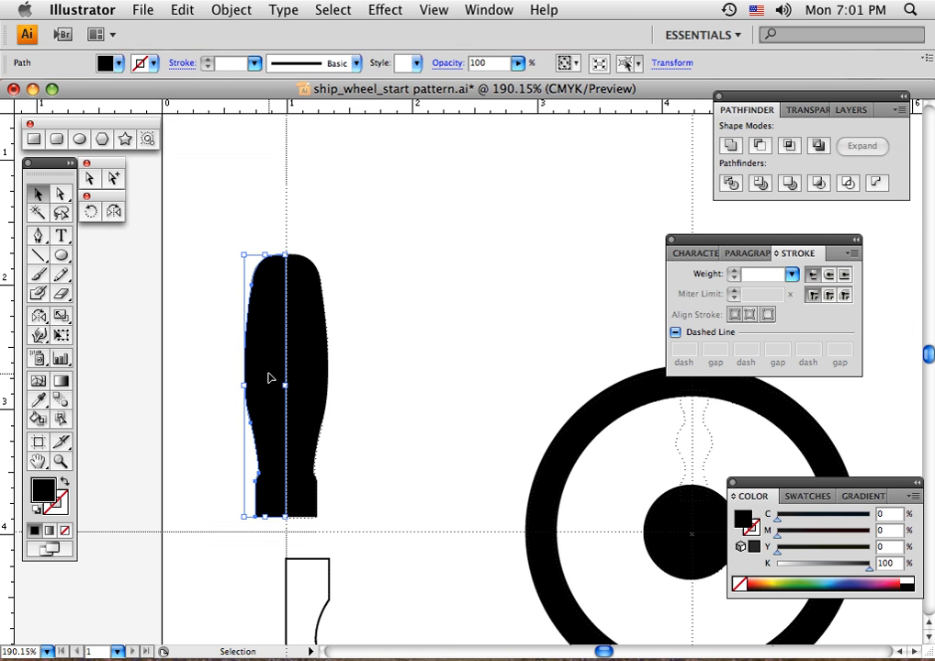
{"action": "key", "text": "Right"}
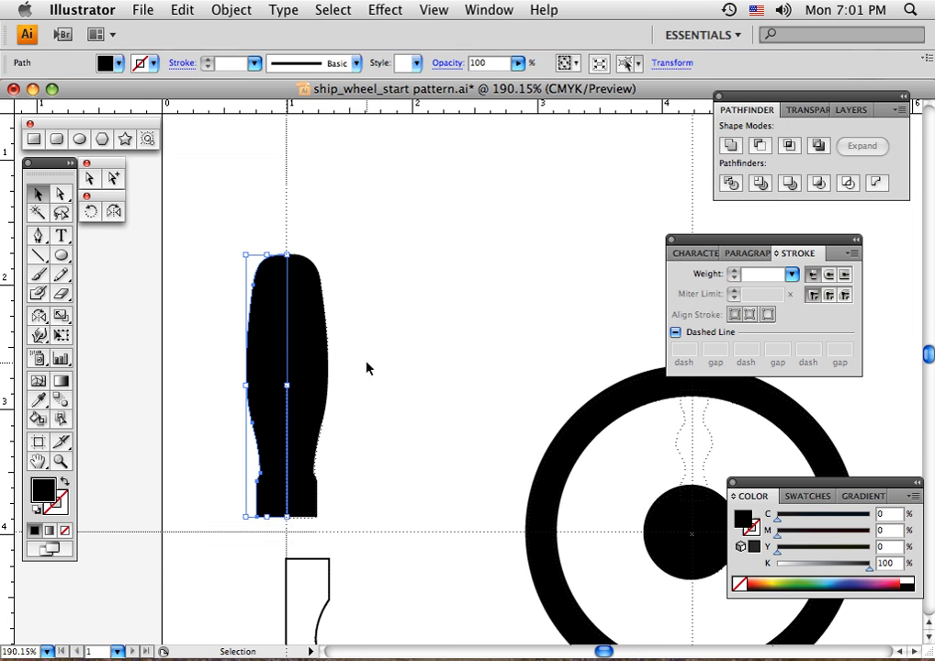
{"action": "left_click", "coordinate": [367, 368]}
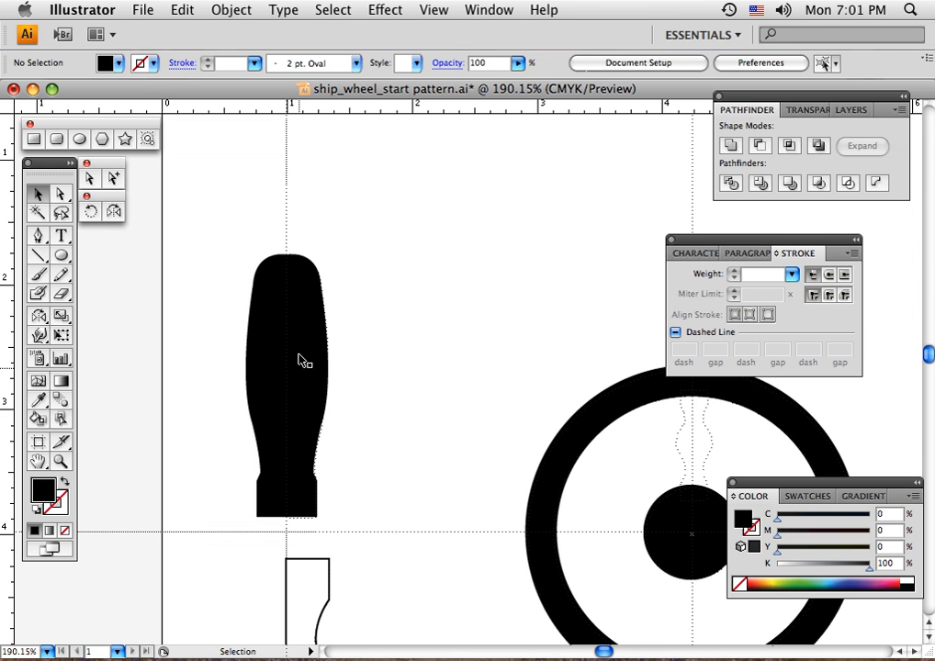
{"action": "left_click_drag", "start_coordinate": [236, 235], "coordinate": [336, 524]}
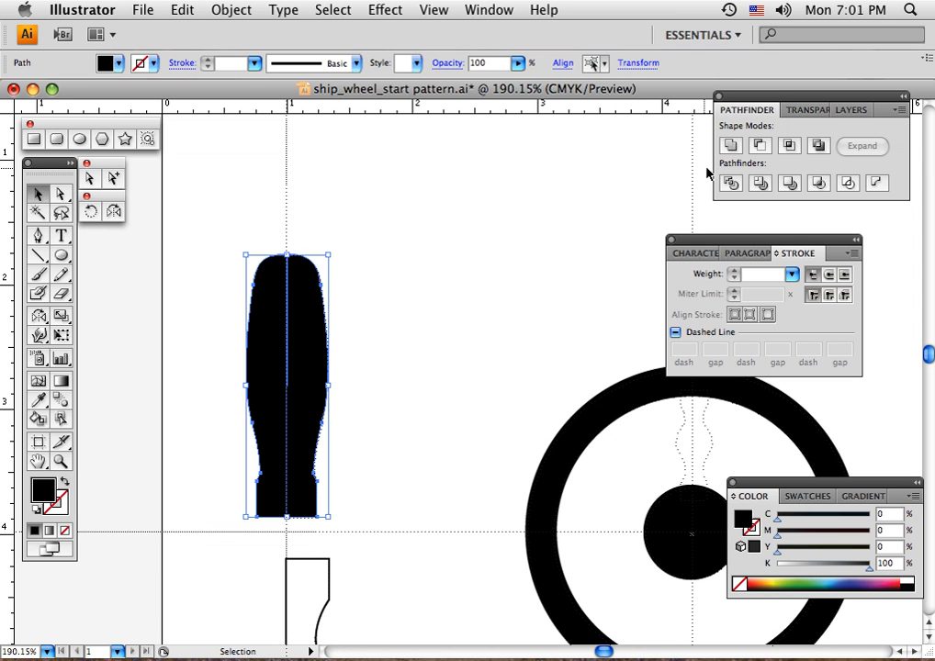
{"action": "left_click", "coordinate": [730, 147]}
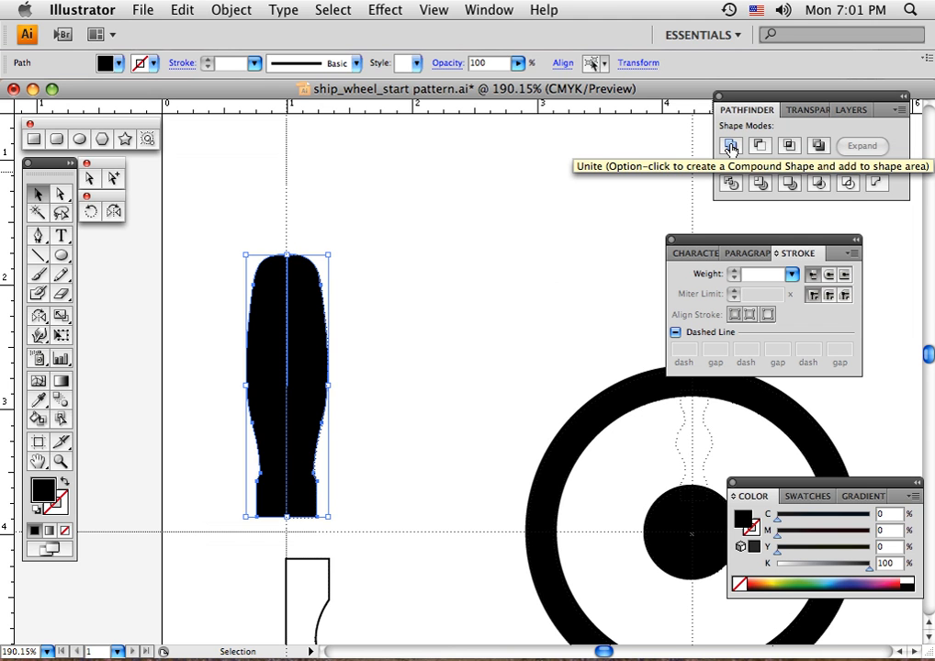
Unite the two overlapping handle halves into a single path and deselect it.
{"action": "left_click", "coordinate": [731, 148]}
{"action": "key", "text": "a"}
{"action": "key", "text": "v"}
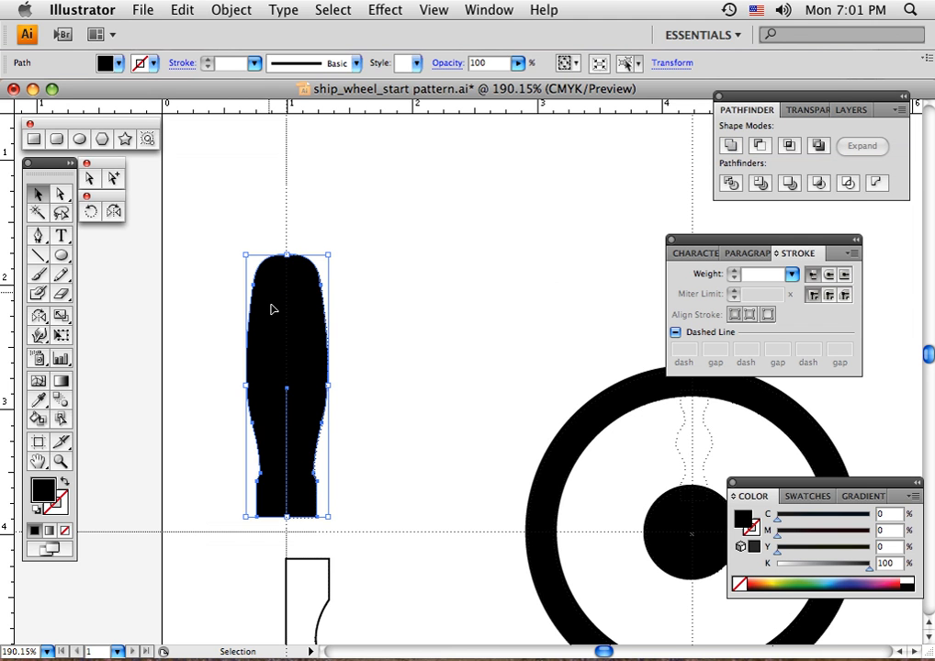
{"action": "left_click", "coordinate": [371, 443]}
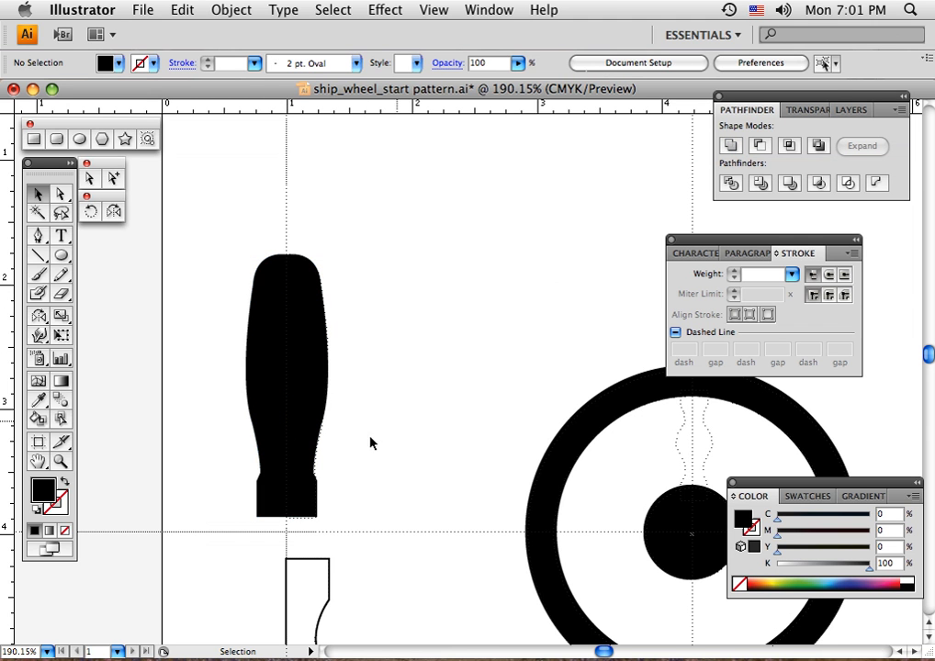
Remove the stray anchor point inside the handle on its centre line with the Delete Anchor Point tool.
{"action": "left_click", "coordinate": [289, 430]}
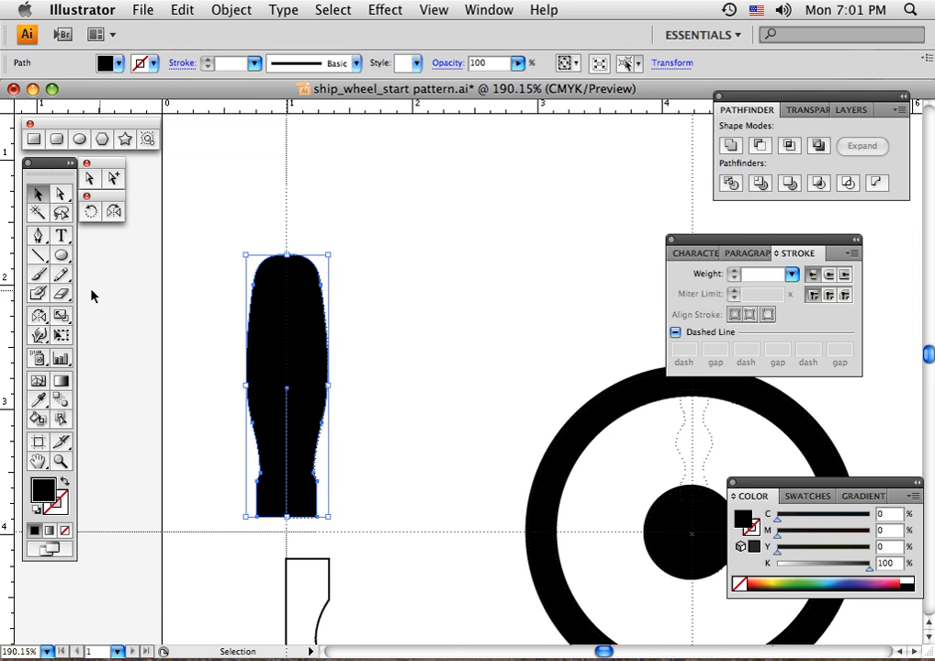
{"action": "left_click_drag", "start_coordinate": [41, 237], "coordinate": [241, 257]}
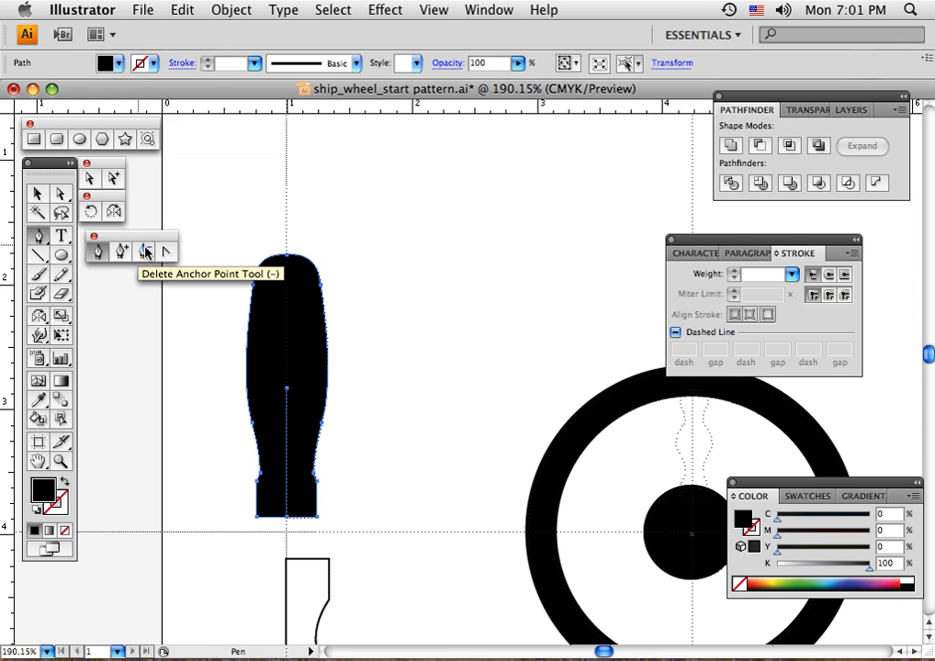
{"action": "left_click", "coordinate": [145, 252]}
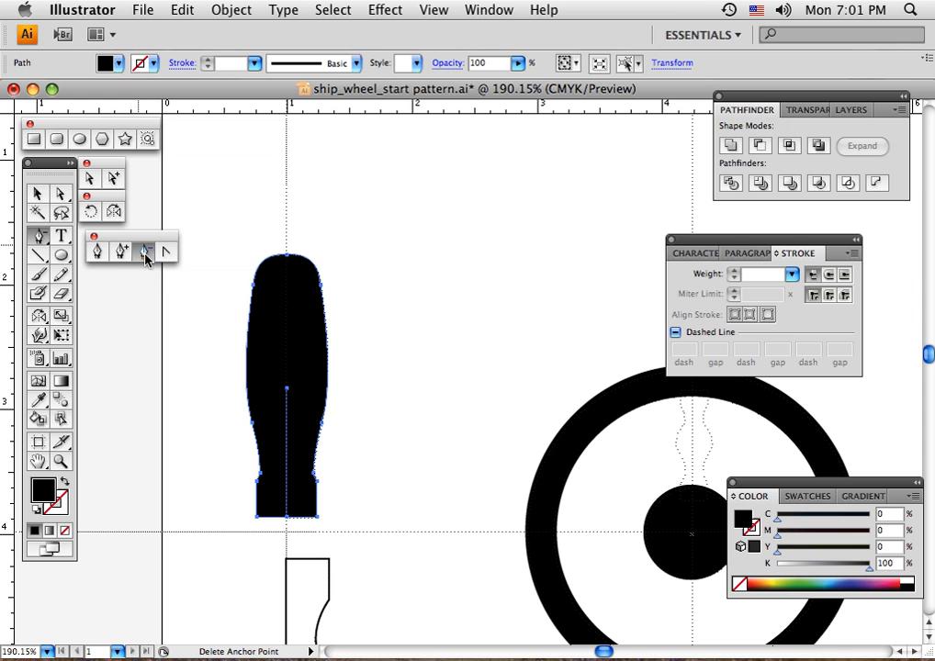
{"action": "left_click", "coordinate": [287, 397]}
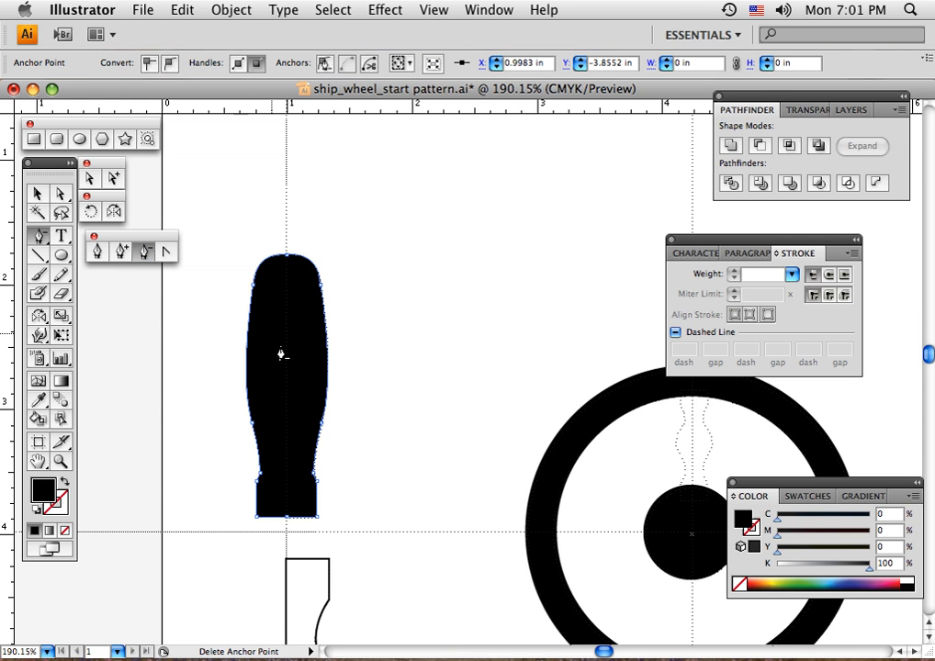
{"action": "left_click", "coordinate": [37, 195]}
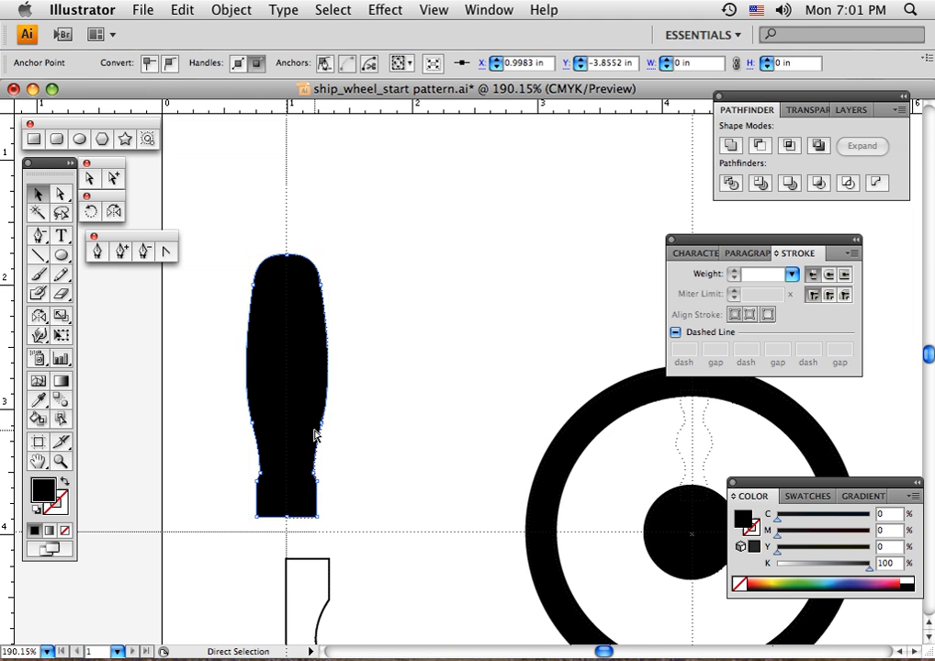
Check the united handle's contour in Outline view, deselect it and return to Preview.
{"action": "key", "text": "super+y"}
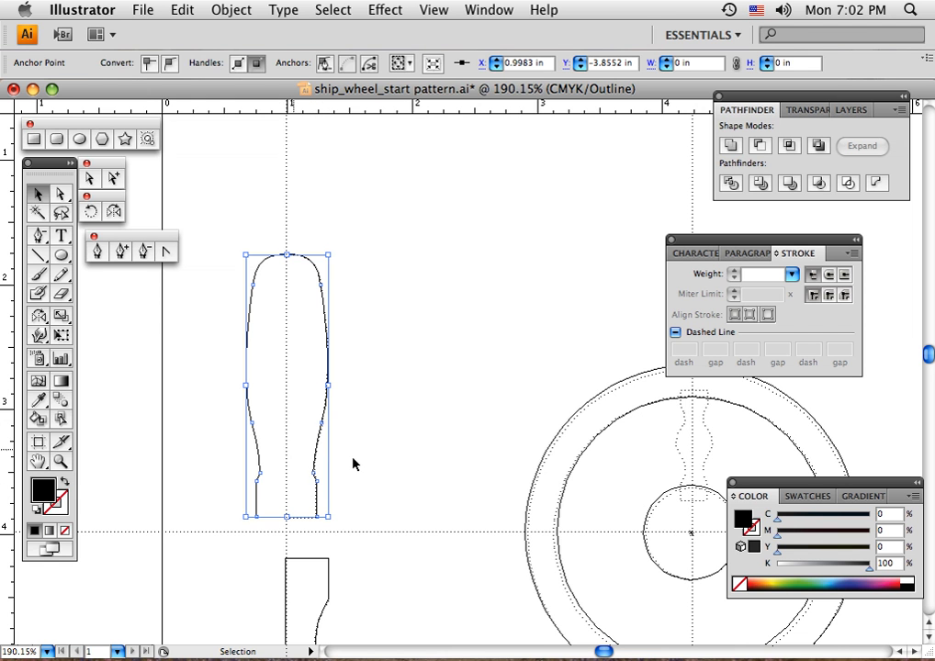
{"action": "left_click", "coordinate": [421, 442]}
{"action": "key", "text": "a"}
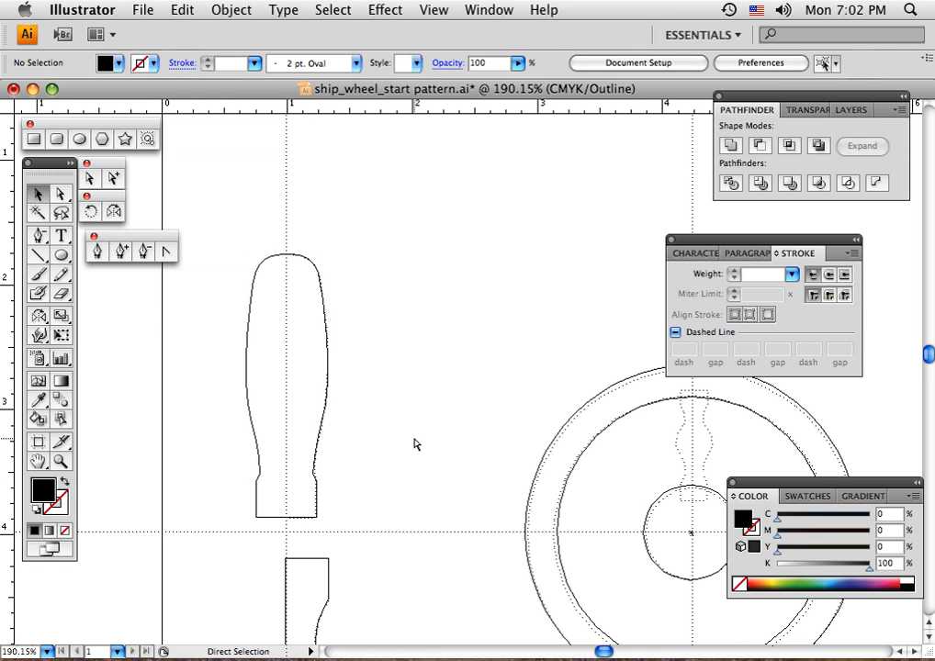
{"action": "key", "text": "super+y"}
Swap the half-spoke's colours so that it has a black fill and no stroke.
{"action": "left_click_drag", "start_coordinate": [384, 478], "coordinate": [392, 196]}
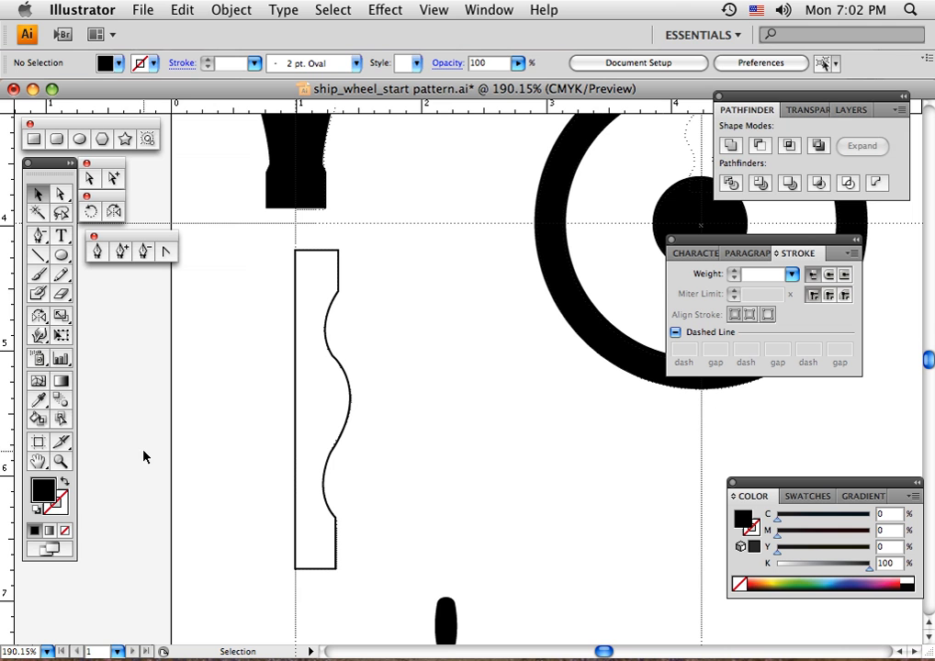
{"action": "left_click", "coordinate": [296, 454]}
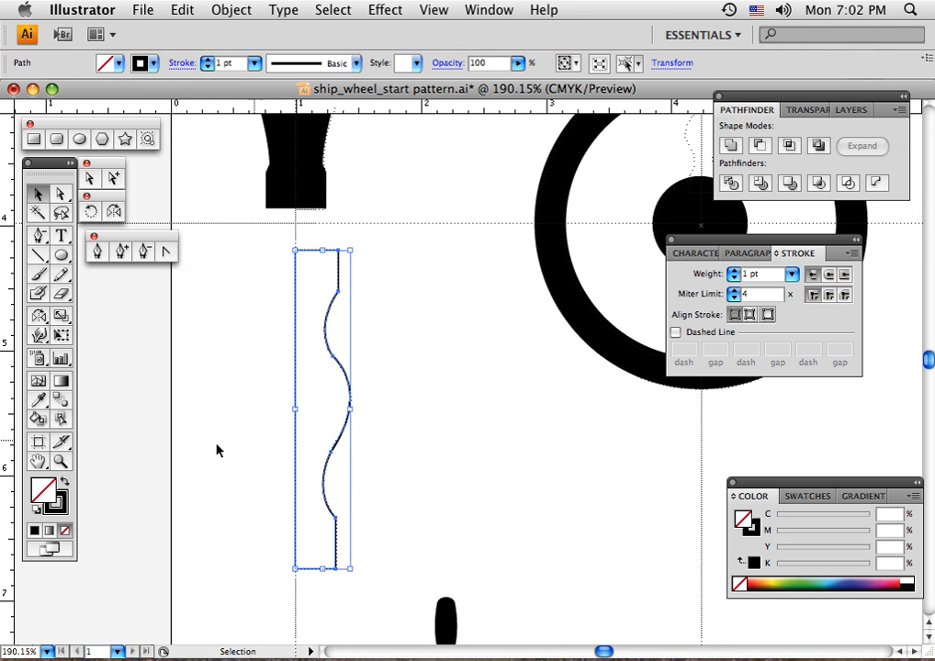
{"action": "left_click", "coordinate": [63, 482]}
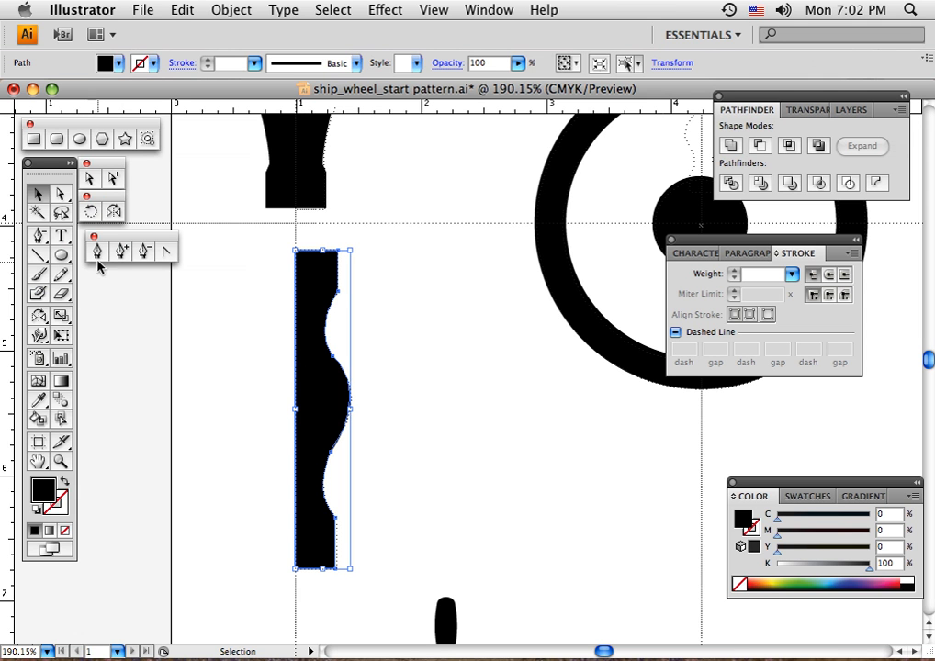
Reflect a copy of the half-spoke across the vertical centre guide, using the Vertical axis, and deselect it.
{"action": "left_click", "coordinate": [112, 212]}
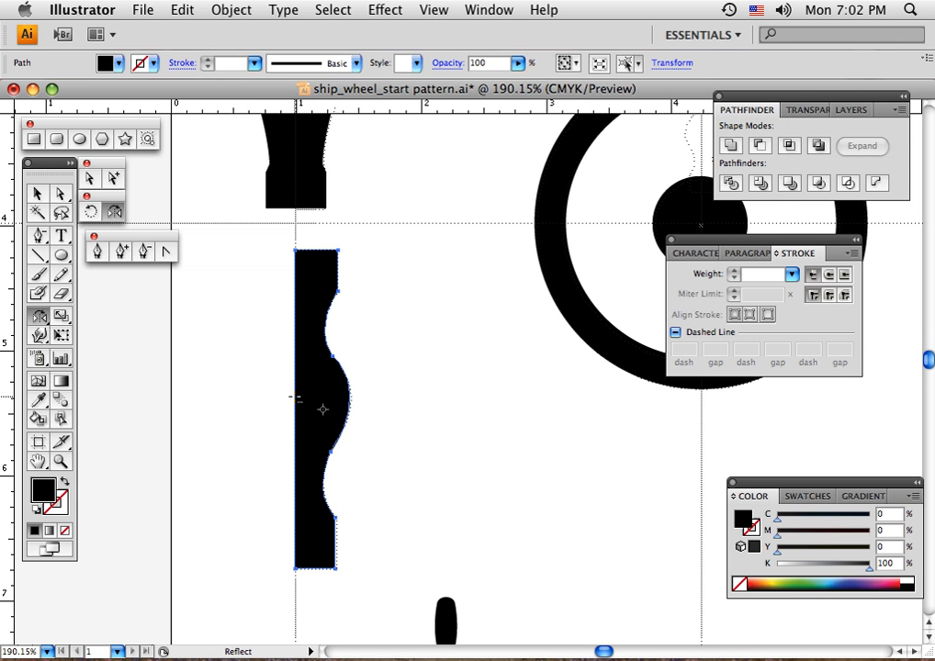
{"action": "left_click", "coordinate": [294, 397], "text": "alt"}
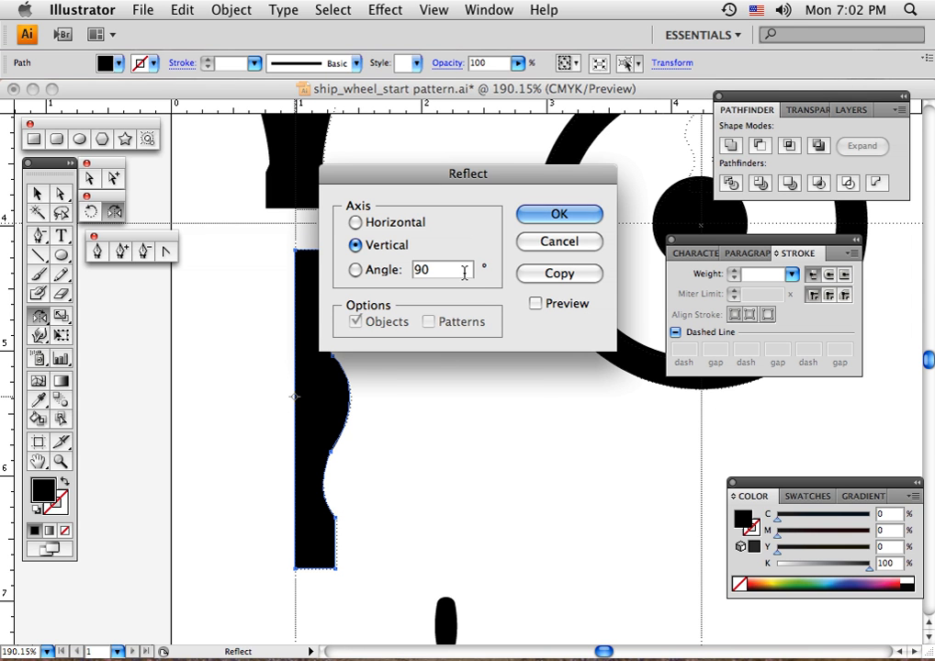
{"action": "left_click", "coordinate": [531, 273]}
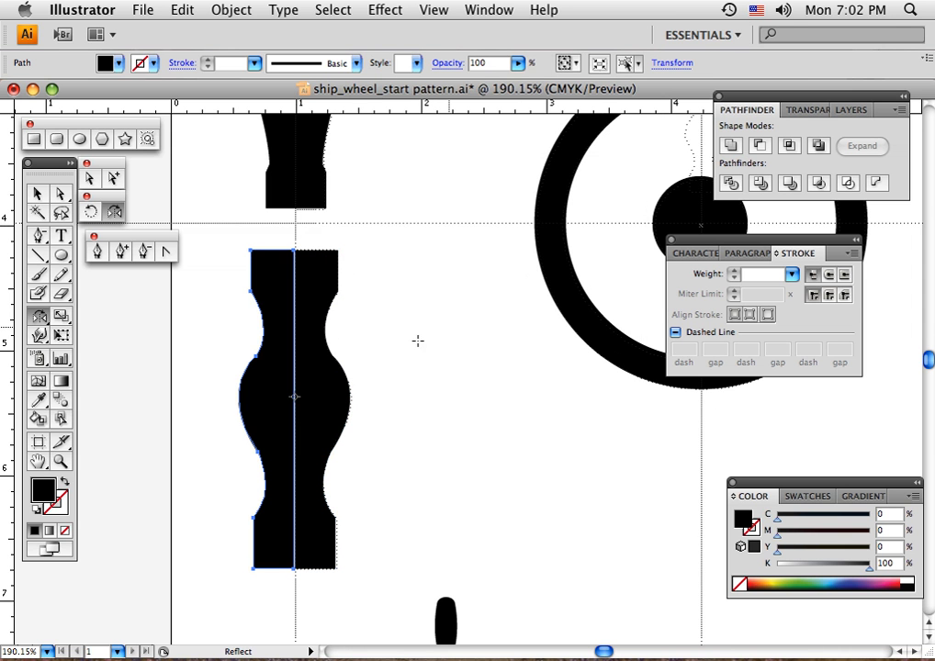
{"action": "left_click", "coordinate": [38, 193]}
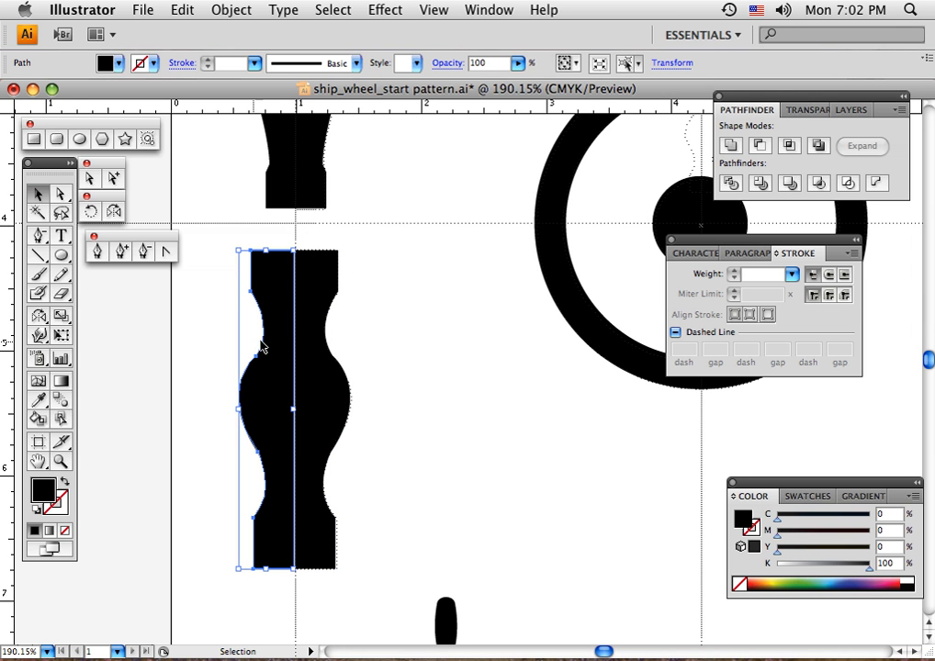
{"action": "left_click", "coordinate": [356, 343]}
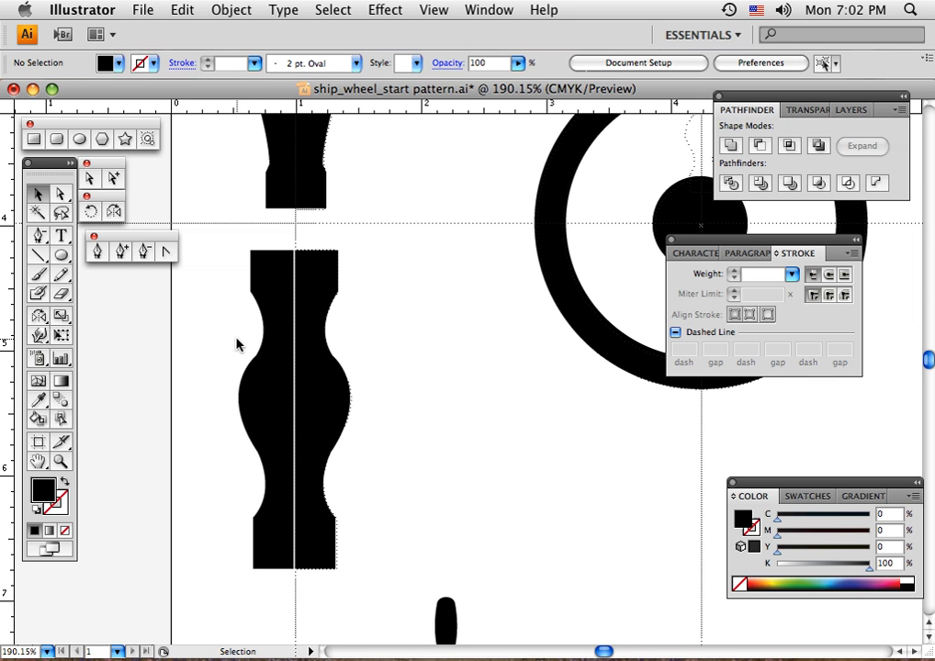
Nudge the mirrored half-spoke right to close the centre gap, unite both halves into one shape and deselect it.
{"action": "left_click_drag", "start_coordinate": [236, 338], "coordinate": [263, 370]}
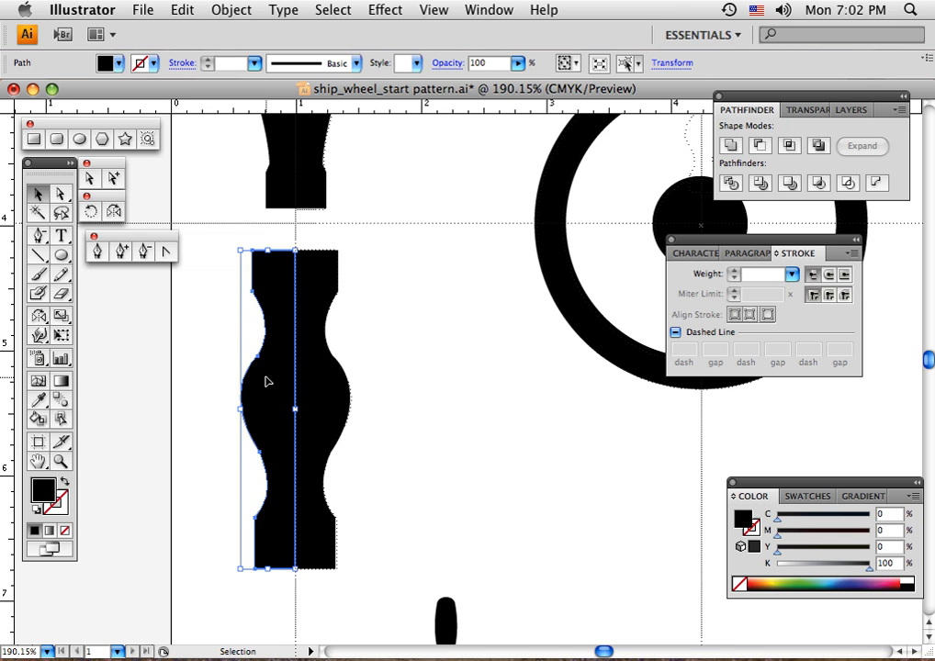
{"action": "left_click", "coordinate": [386, 389]}
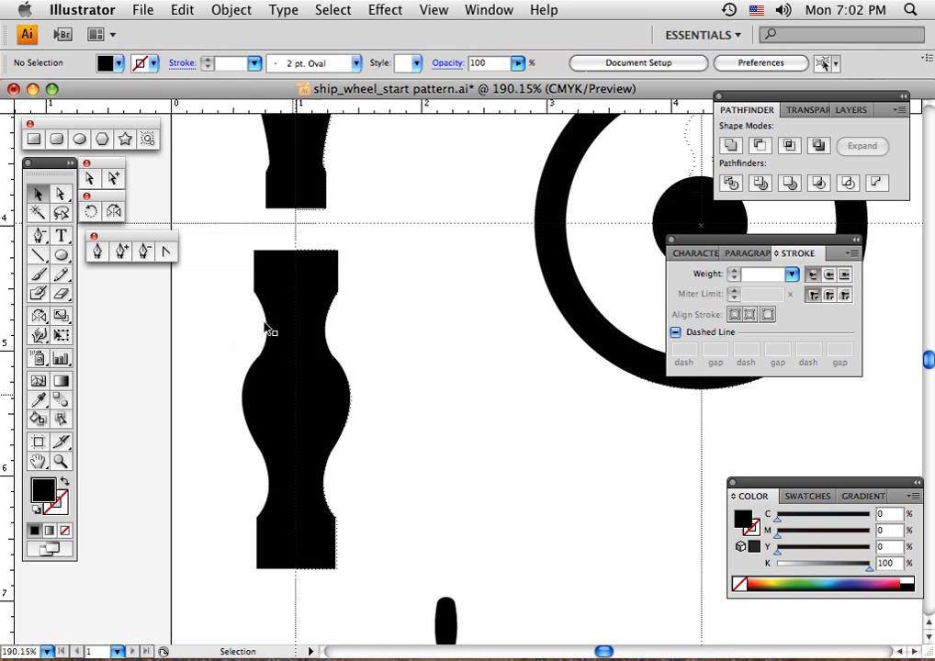
{"action": "mouse_move", "coordinate": [241, 255]}
{"action": "left_mouse_down"}
{"action": "mouse_move", "coordinate": [349, 380]}
{"action": "mouse_move", "coordinate": [337, 375]}
{"action": "left_mouse_up"}
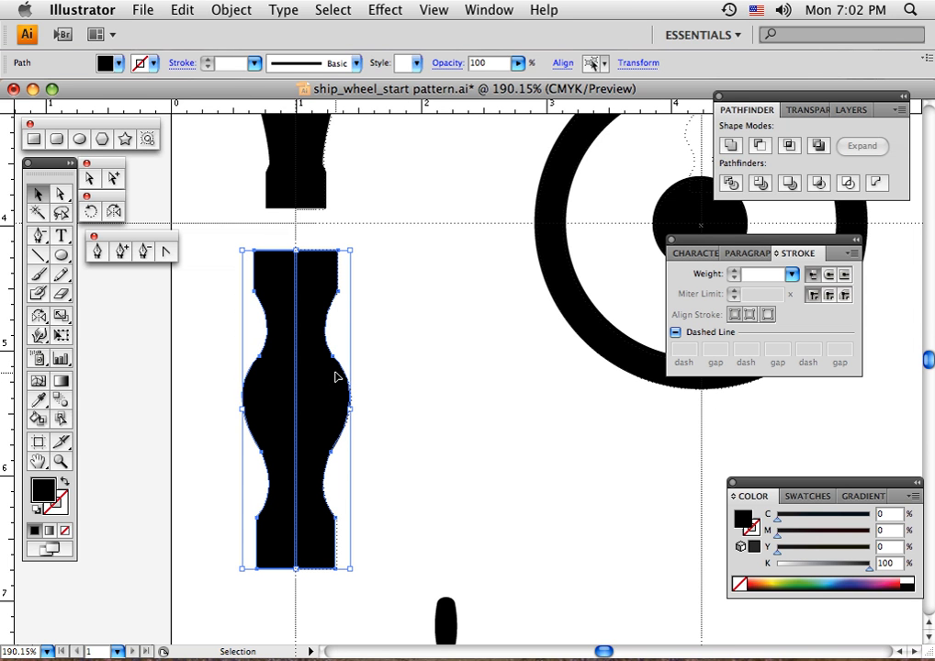
{"action": "key", "text": "a"}
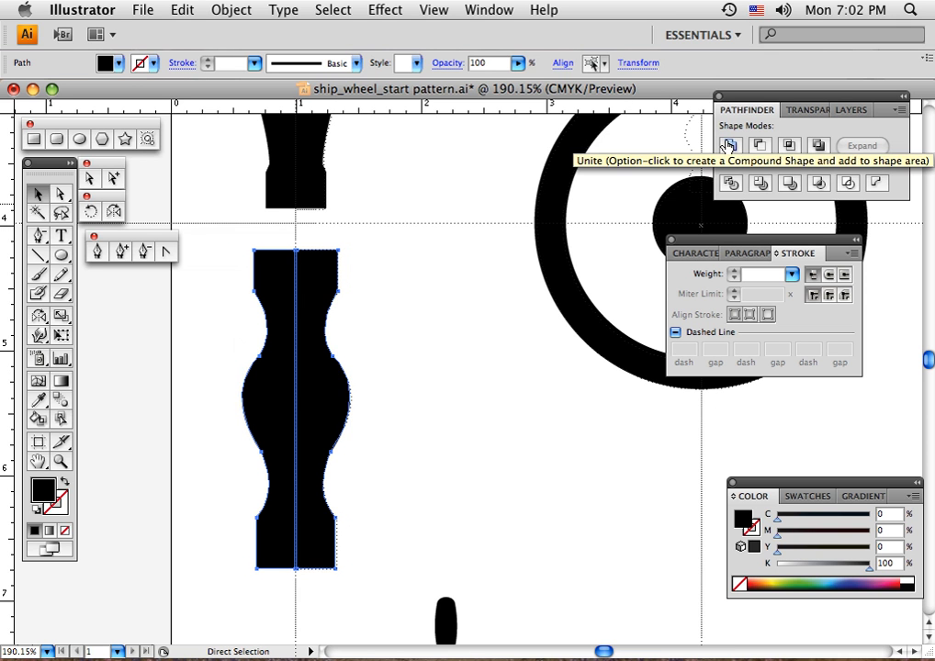
{"action": "left_click", "coordinate": [730, 145]}
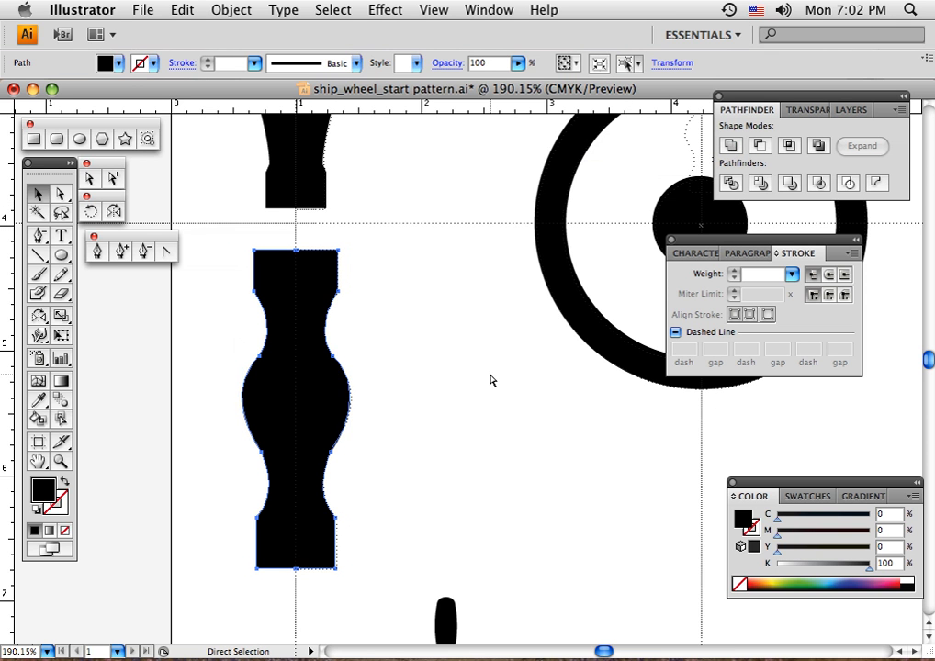
{"action": "key", "text": "v"}
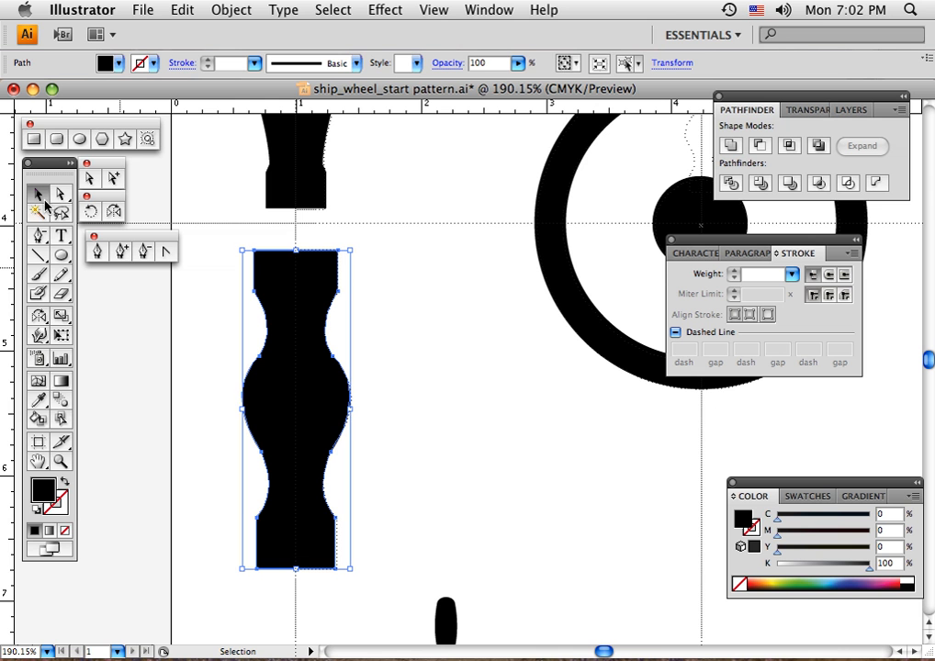
{"action": "left_click", "coordinate": [462, 412]}
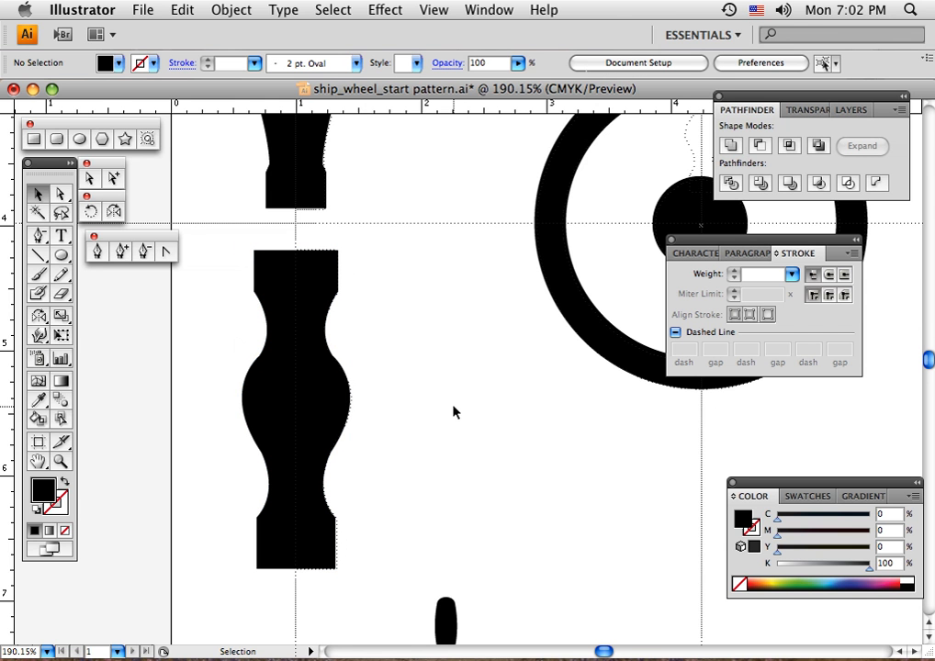
Scale the handle and spoke down together proportionally to less than half their size, and deselect them.
{"action": "key", "text": "space"}
{"action": "left_click_drag", "start_coordinate": [477, 452], "coordinate": [414, 509]}
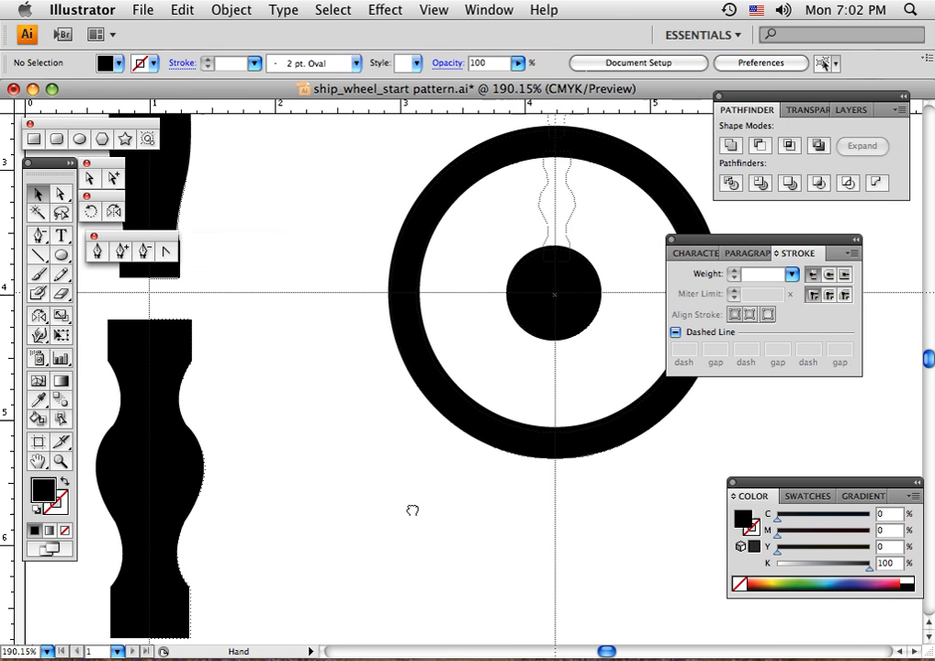
{"action": "left_click_drag", "start_coordinate": [497, 282], "coordinate": [580, 369]}
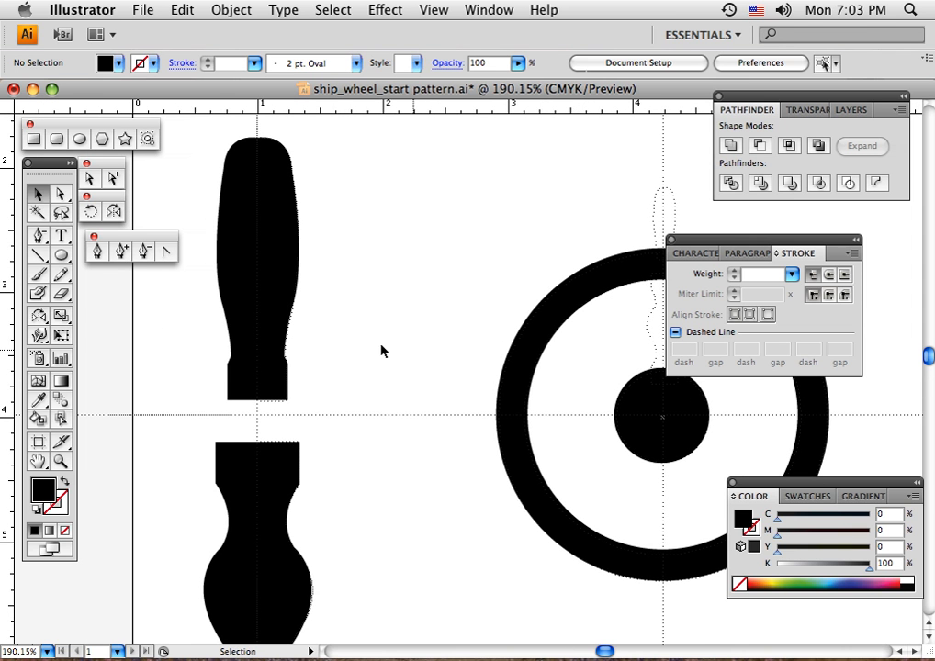
{"action": "left_click_drag", "start_coordinate": [203, 250], "coordinate": [328, 520]}
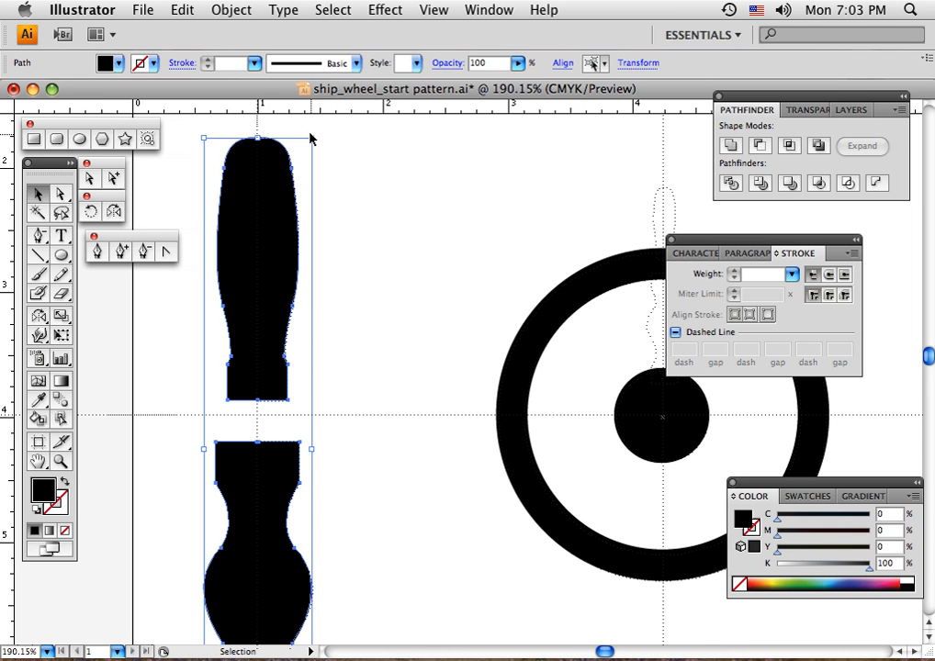
{"action": "key", "text": "shift"}
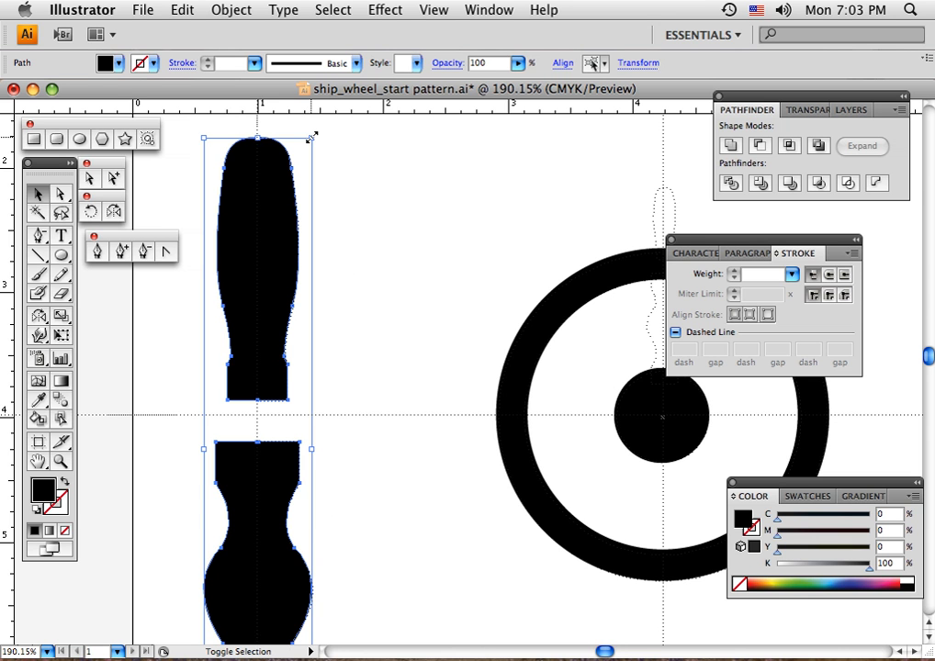
{"action": "left_click_drag", "start_coordinate": [313, 136], "coordinate": [280, 322]}
{"action": "left_click", "coordinate": [381, 358]}
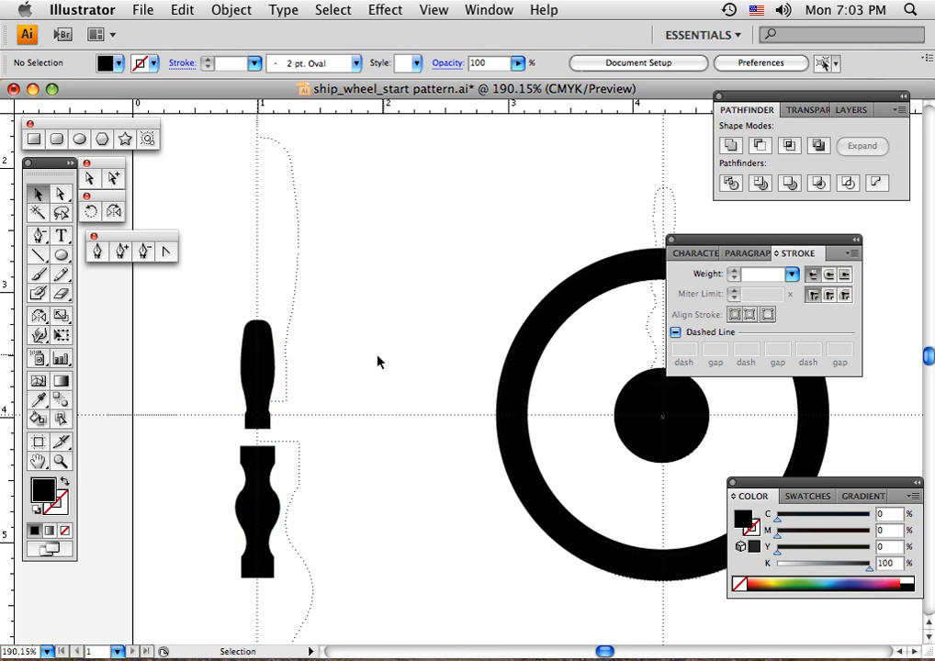
Move the handle to just above the wheel's rim and the spoke to the rim's upper left.
{"action": "left_click_drag", "start_coordinate": [406, 331], "coordinate": [308, 313]}
{"action": "left_click_drag", "start_coordinate": [136, 389], "coordinate": [488, 178]}
{"action": "left_click_drag", "start_coordinate": [132, 505], "coordinate": [371, 294]}
{"action": "left_click_drag", "start_coordinate": [493, 351], "coordinate": [356, 352]}
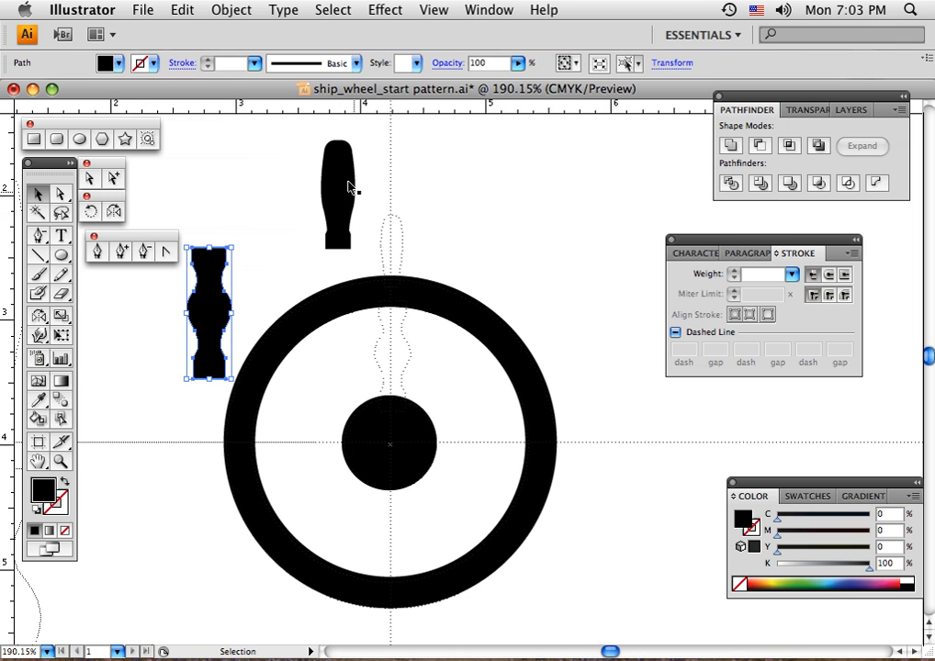
Place the handle on top of the rim, scale it proportionally to fit the handle guide, and centre it on the vertical guide.
{"action": "left_click_drag", "start_coordinate": [345, 189], "coordinate": [416, 214]}
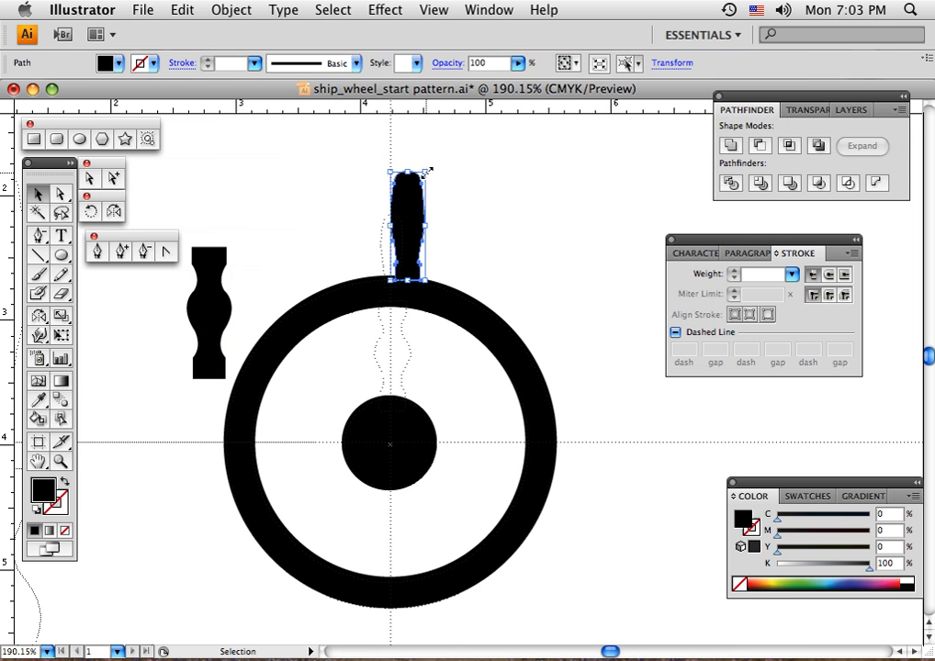
{"action": "key", "text": "shift"}
{"action": "left_click_drag", "start_coordinate": [425, 171], "coordinate": [418, 213]}
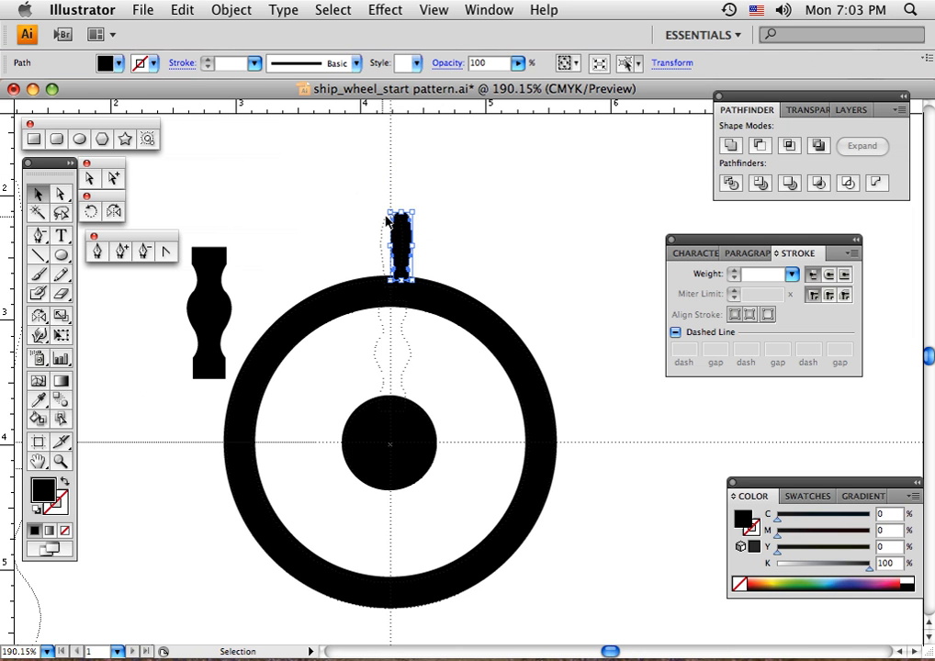
{"action": "left_click", "coordinate": [418, 236]}
{"action": "left_click_drag", "start_coordinate": [399, 244], "coordinate": [392, 214]}
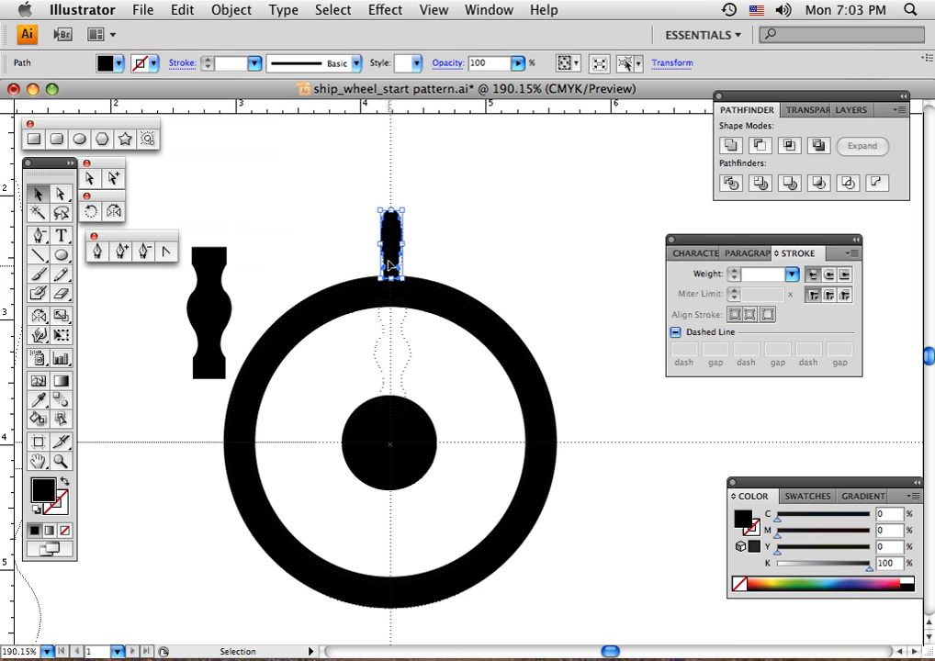
{"action": "left_click", "coordinate": [453, 257]}
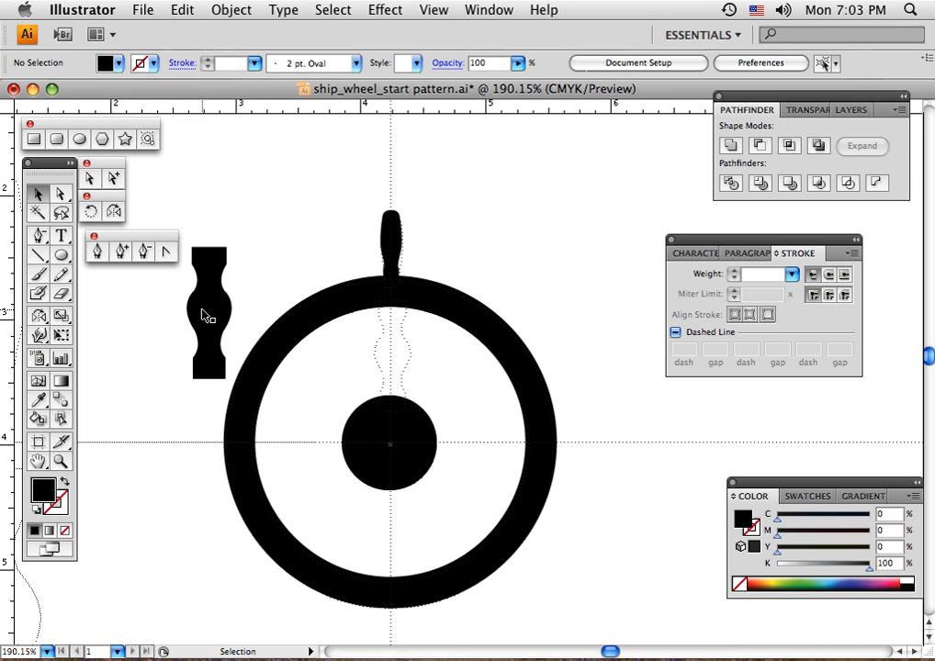
Move the spoke onto the wheel, scale it down proportionally to span from rim to hub, and place it along the vertical guide.
{"action": "mouse_move", "coordinate": [207, 314]}
{"action": "left_mouse_down"}
{"action": "mouse_move", "coordinate": [288, 353]}
{"action": "mouse_move", "coordinate": [410, 362]}
{"action": "mouse_move", "coordinate": [420, 338]}
{"action": "left_mouse_up"}
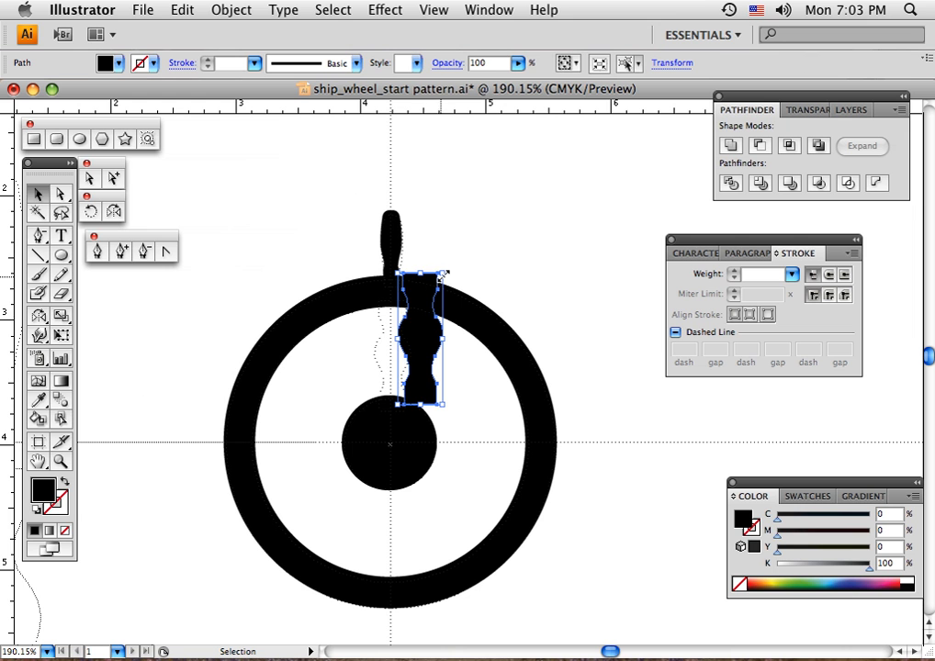
{"action": "left_click_drag", "start_coordinate": [443, 272], "coordinate": [430, 281]}
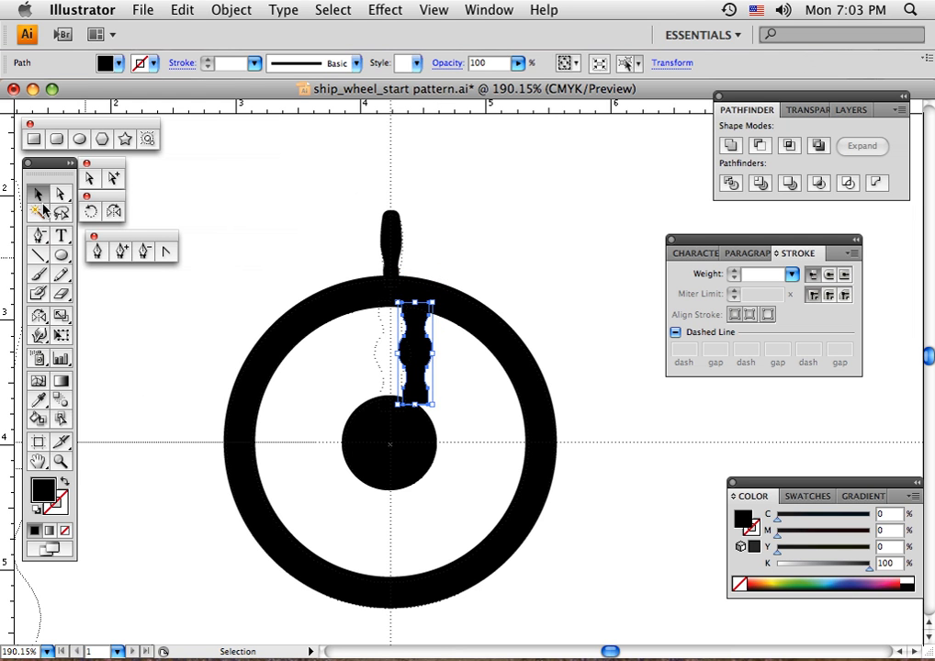
{"action": "left_click", "coordinate": [448, 355]}
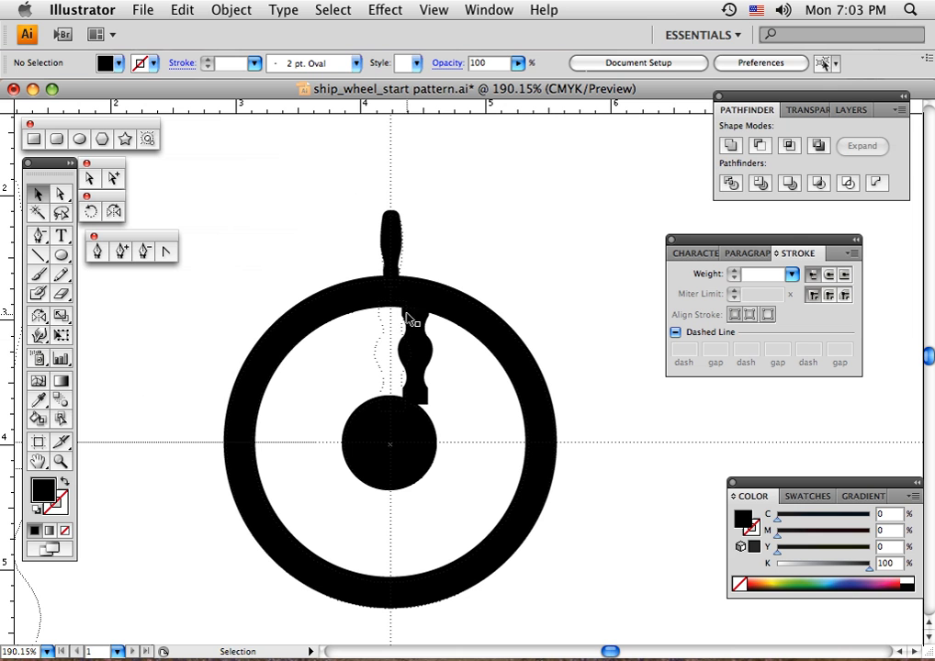
{"action": "left_click_drag", "start_coordinate": [420, 356], "coordinate": [395, 360]}
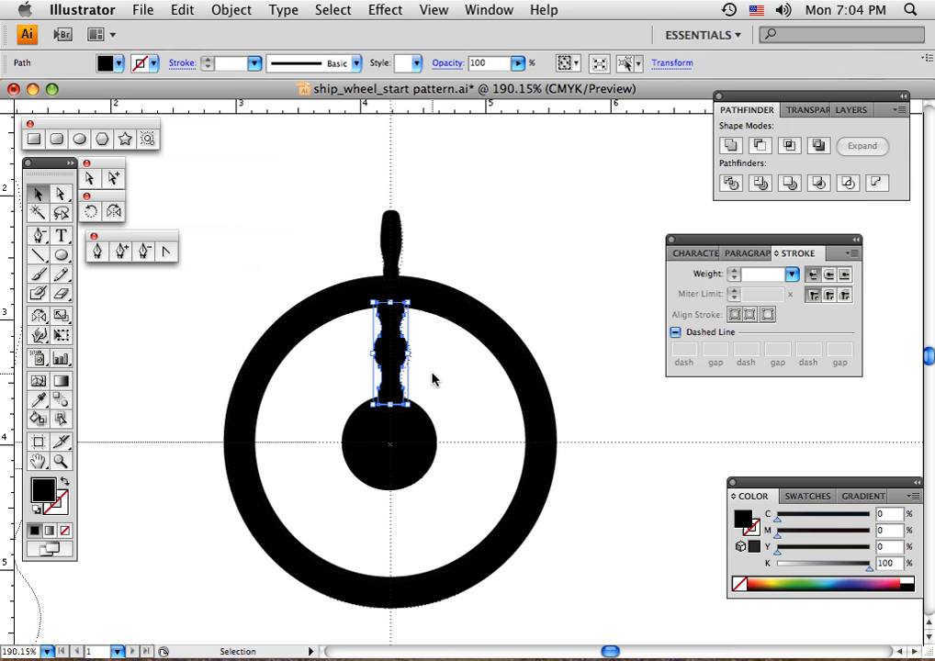
Nudge the spoke one increment right in Outline view to adjust its alignment with the vertical guide, deselect it and return to Preview view.
{"action": "left_click", "coordinate": [407, 355]}
{"action": "left_click", "coordinate": [398, 352]}
{"action": "key", "text": "super+y"}
{"action": "left_click", "coordinate": [426, 362]}
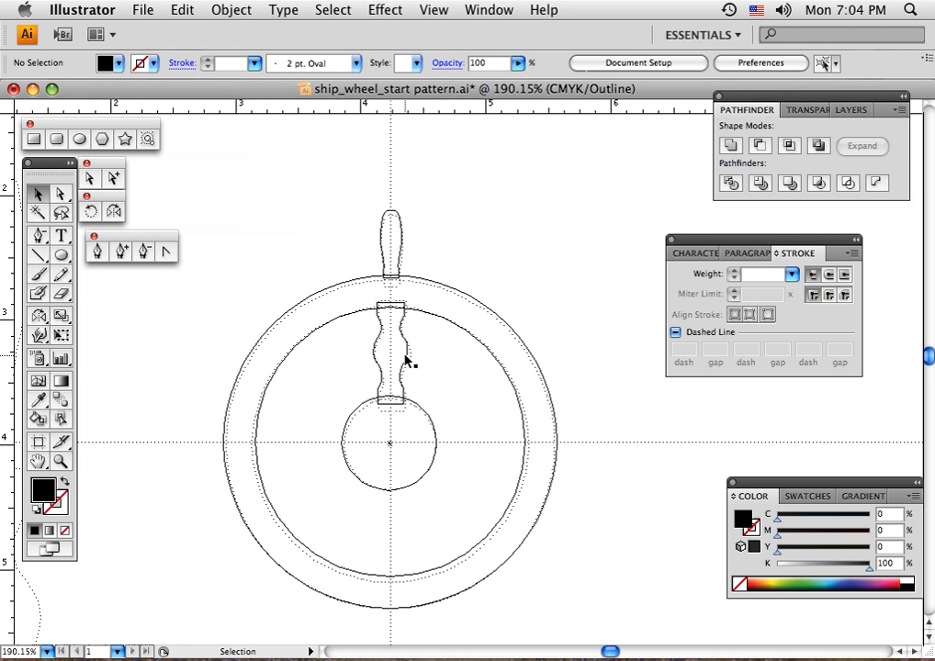
{"action": "left_click", "coordinate": [405, 362]}
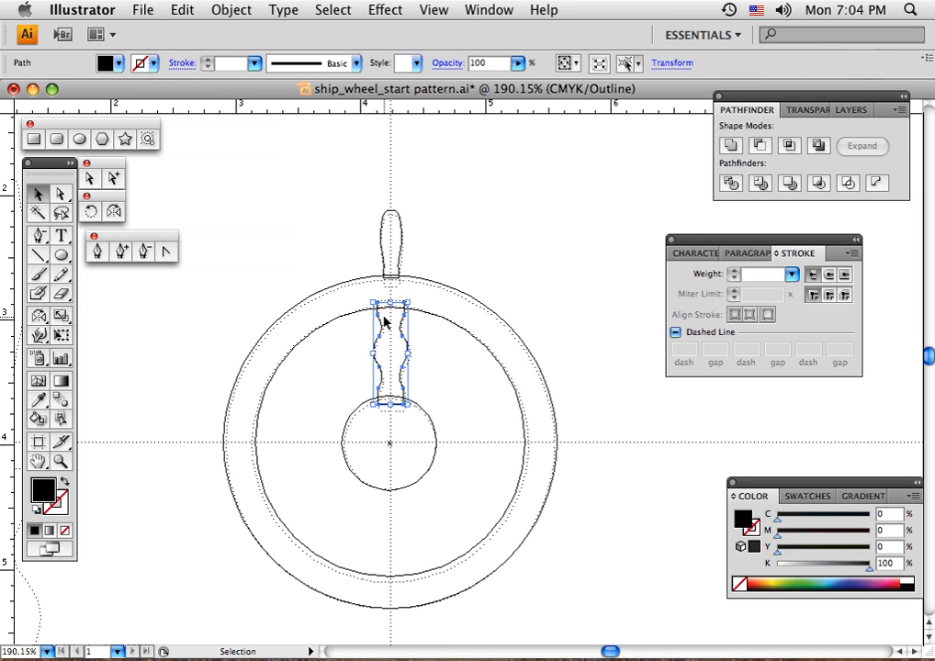
{"action": "key", "text": "Right"}
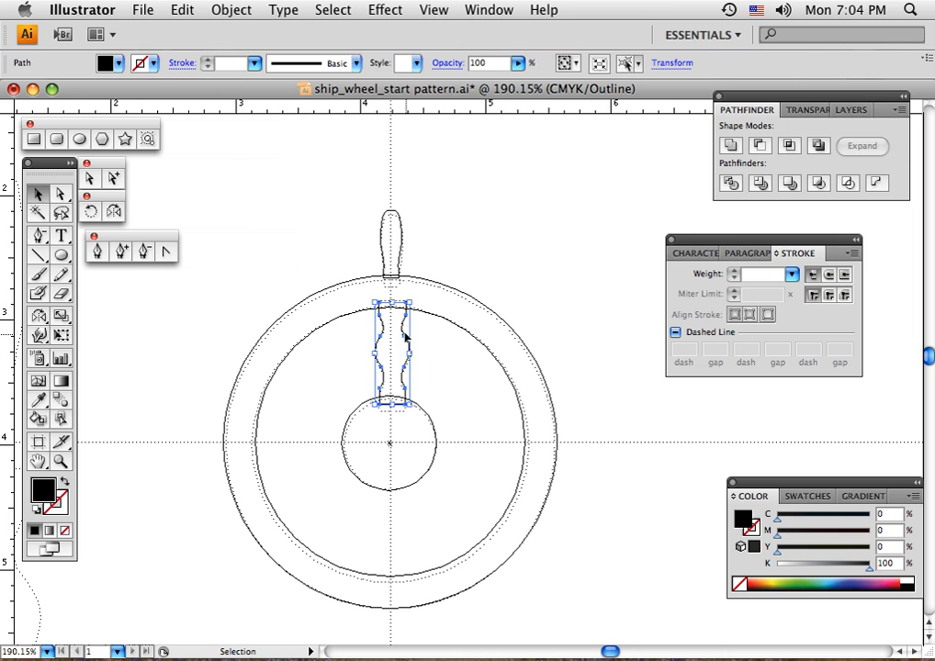
{"action": "left_click", "coordinate": [437, 378]}
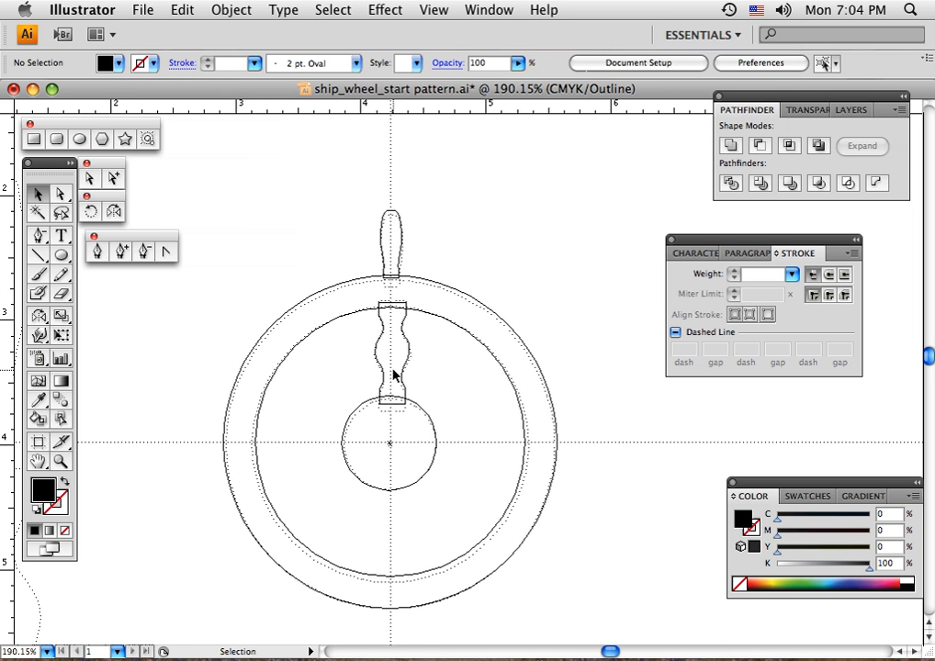
{"action": "key", "text": "a"}
{"action": "key", "text": "ctrl+y"}
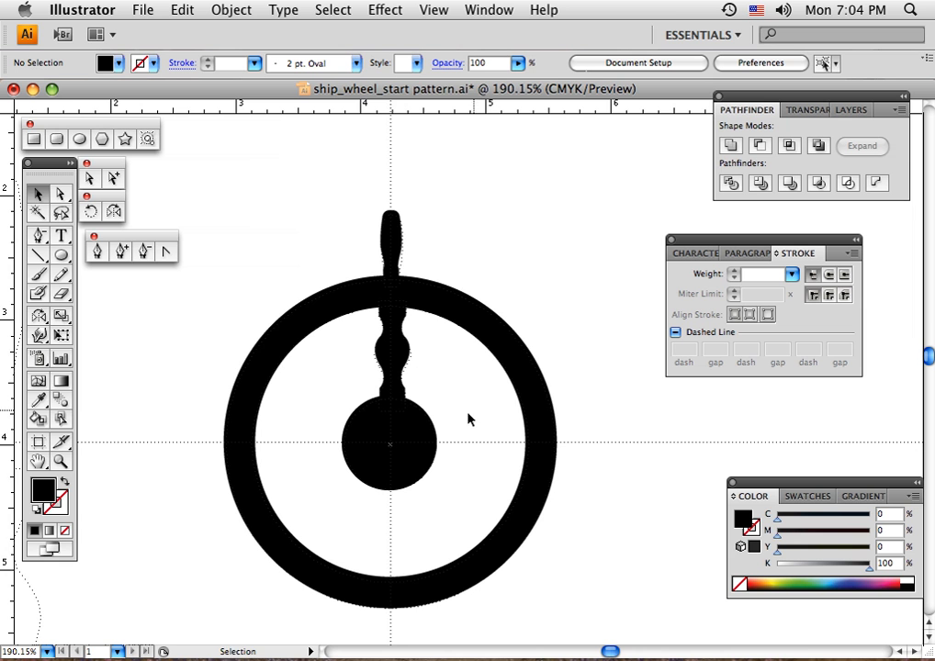
In Outline view, rotate a copy of the upright handle and spoke together by -45° about the wheel's centre point.
{"action": "key", "text": "space"}
{"action": "left_click_drag", "start_coordinate": [463, 411], "coordinate": [463, 367]}
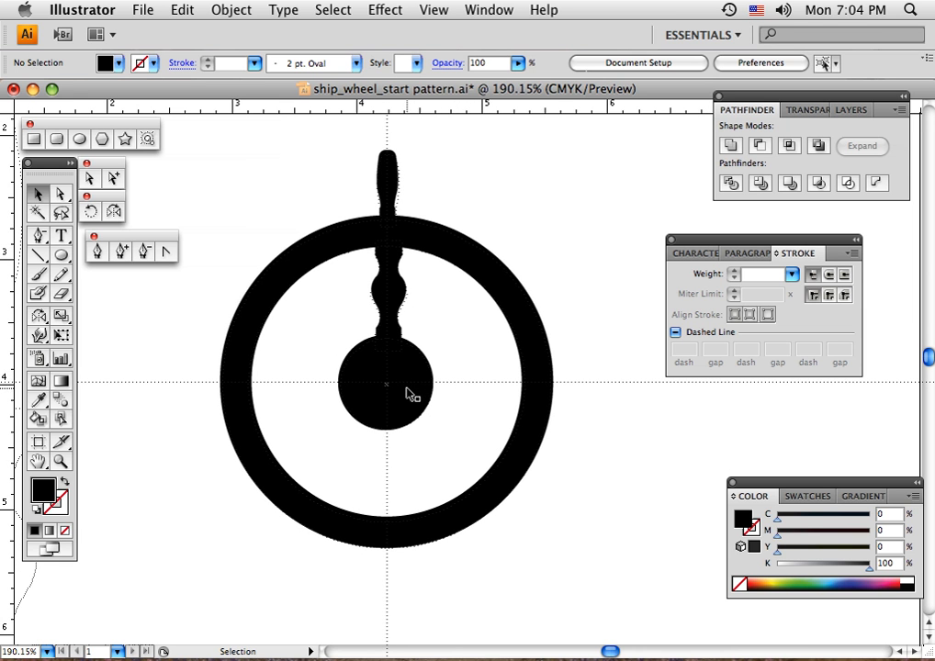
{"action": "key", "text": "a"}
{"action": "key", "text": "ctrl+y"}
{"action": "key", "text": "v"}
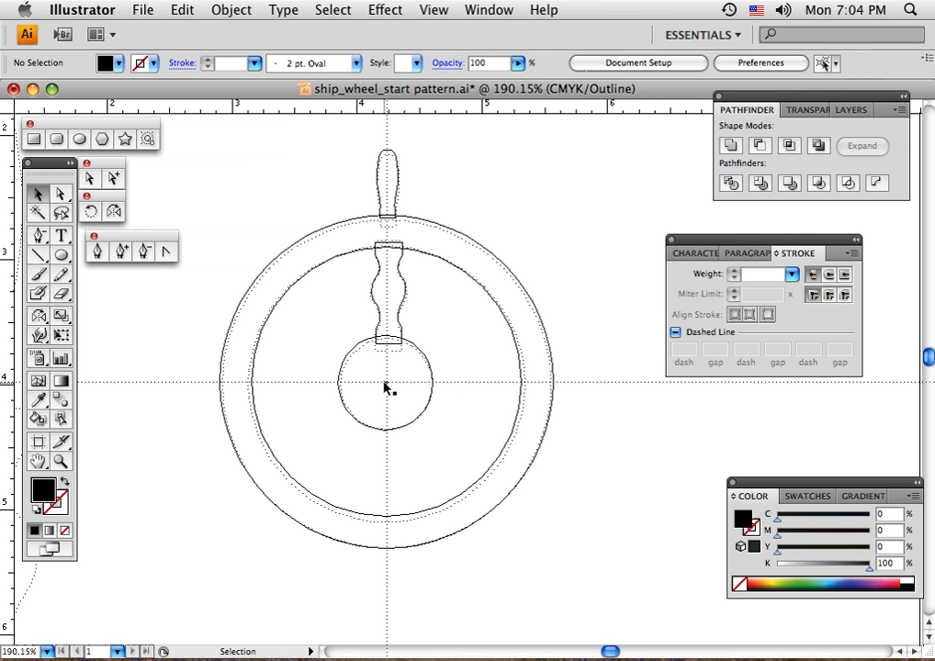
{"action": "left_click", "coordinate": [397, 182]}
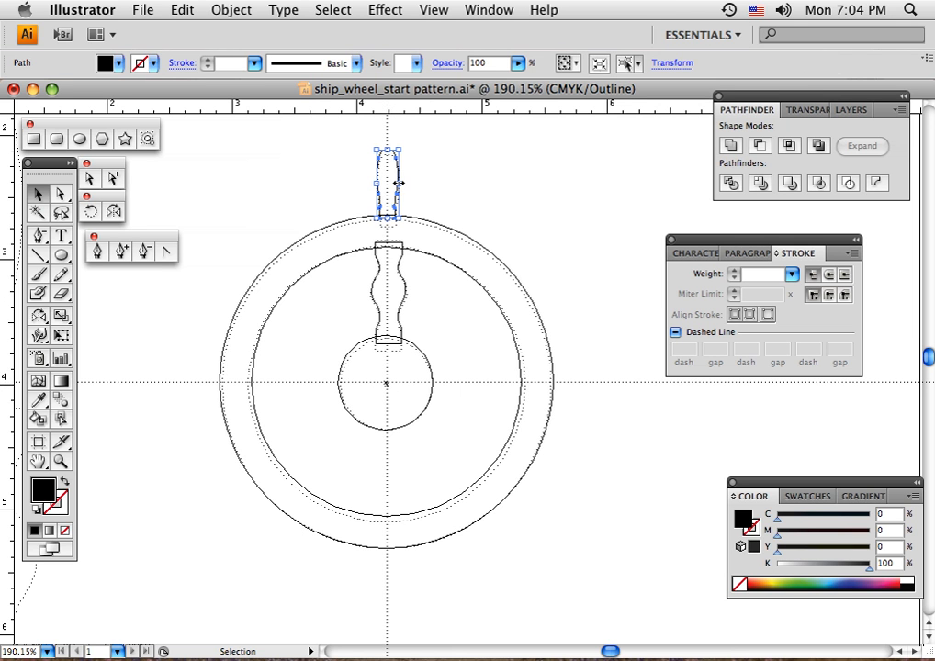
{"action": "left_click", "coordinate": [405, 295], "text": "shift"}
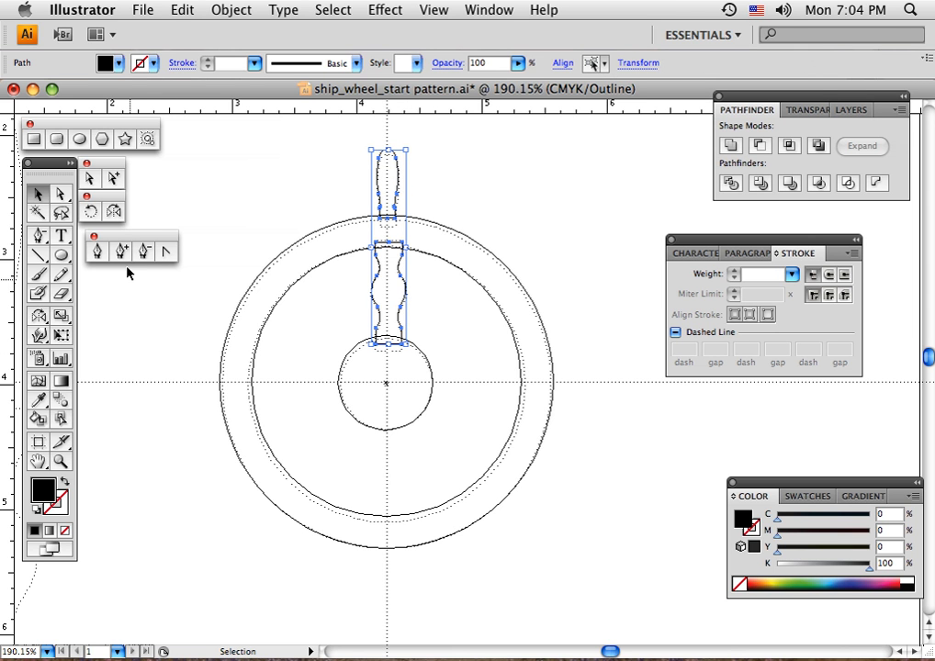
{"action": "left_click", "coordinate": [90, 213]}
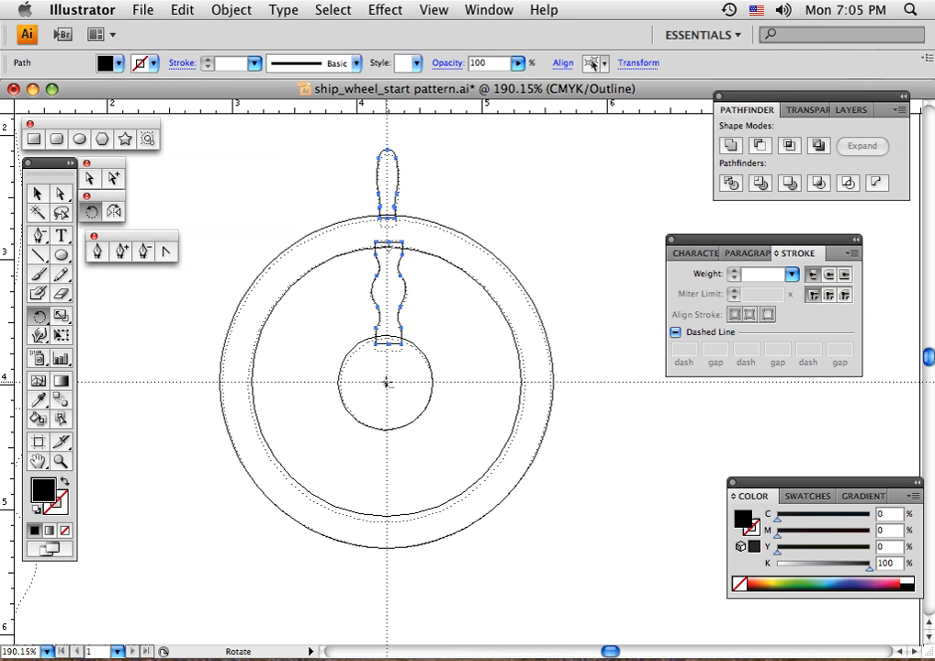
{"action": "left_click", "coordinate": [386, 383], "text": "alt"}
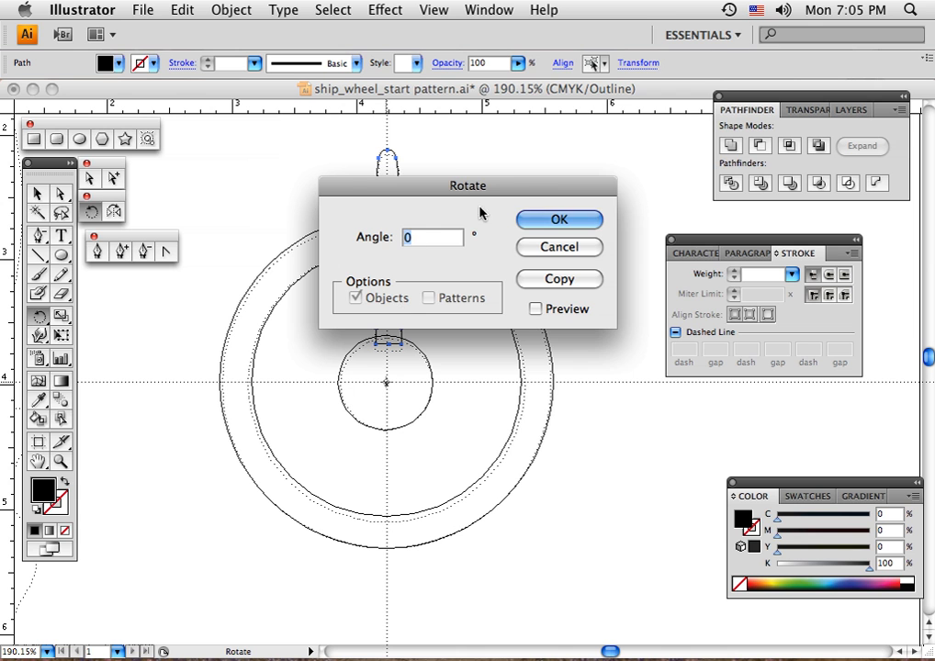
{"action": "left_click_drag", "start_coordinate": [527, 187], "coordinate": [626, 128]}
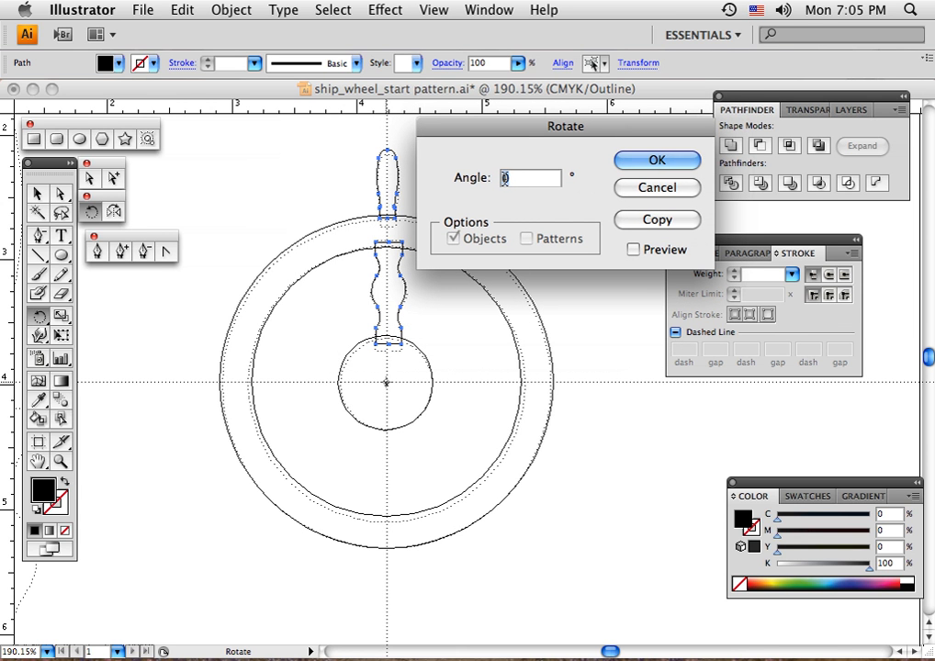
{"action": "type", "text": "-45"}
{"action": "key", "text": "BackSpace"}
{"action": "left_click", "coordinate": [654, 220]}
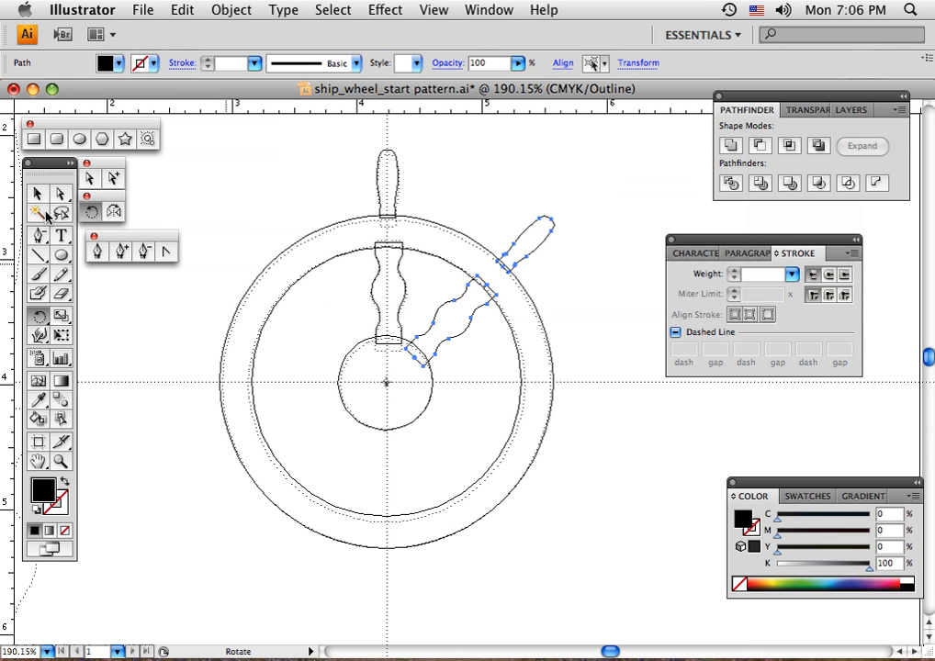
Repeat the rotated-copy transformation six more times to distribute handles and spokes around the whole wheel.
{"action": "key", "text": "super+d"}
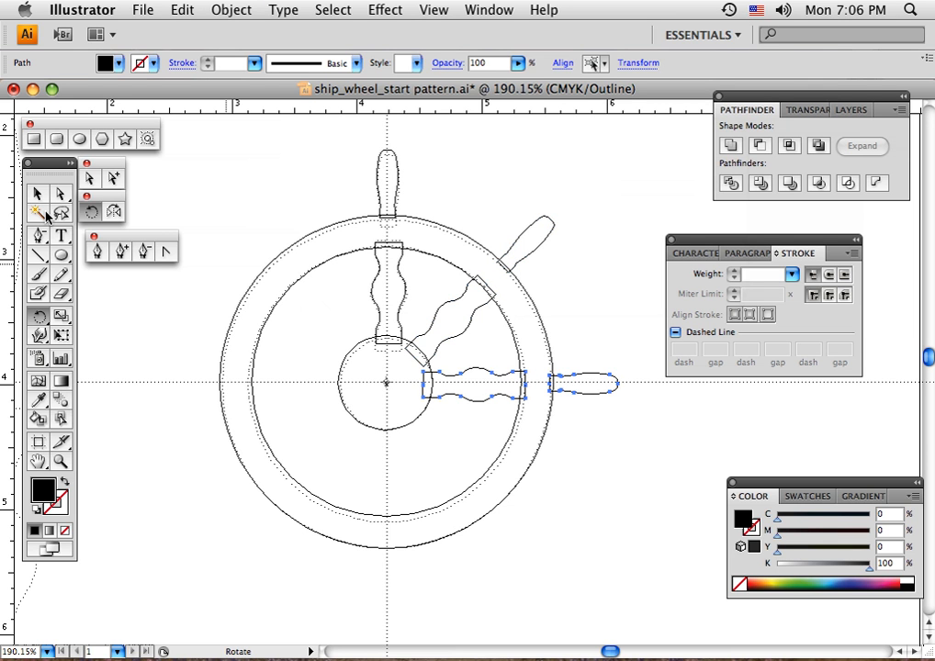
{"action": "key", "text": "super+d"}
{"action": "key", "text": "super+d"}
{"action": "key", "text": "super+d"}
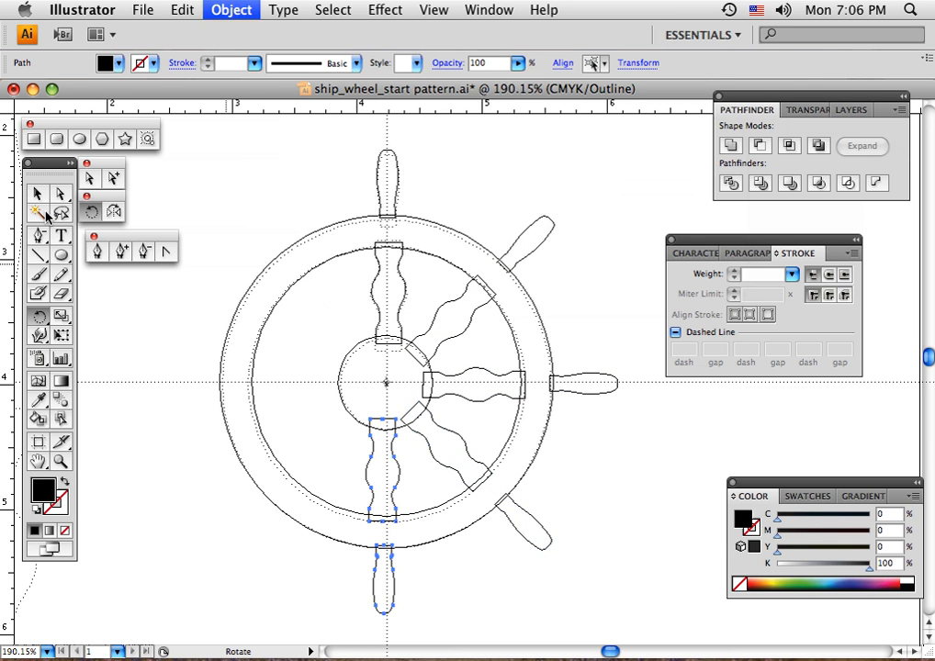
{"action": "key", "text": "super+d"}
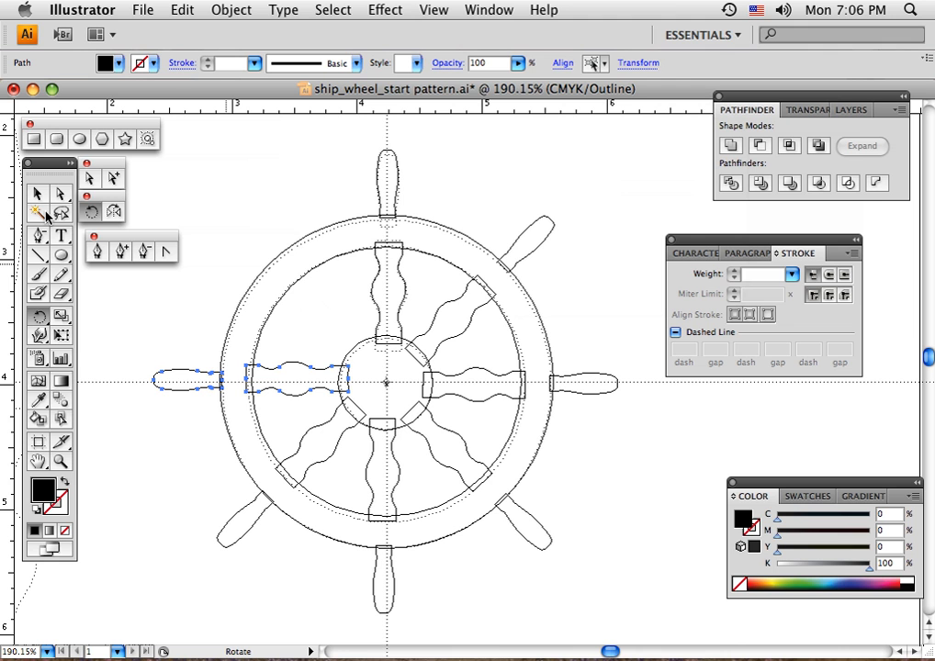
{"action": "key", "text": "super+d"}
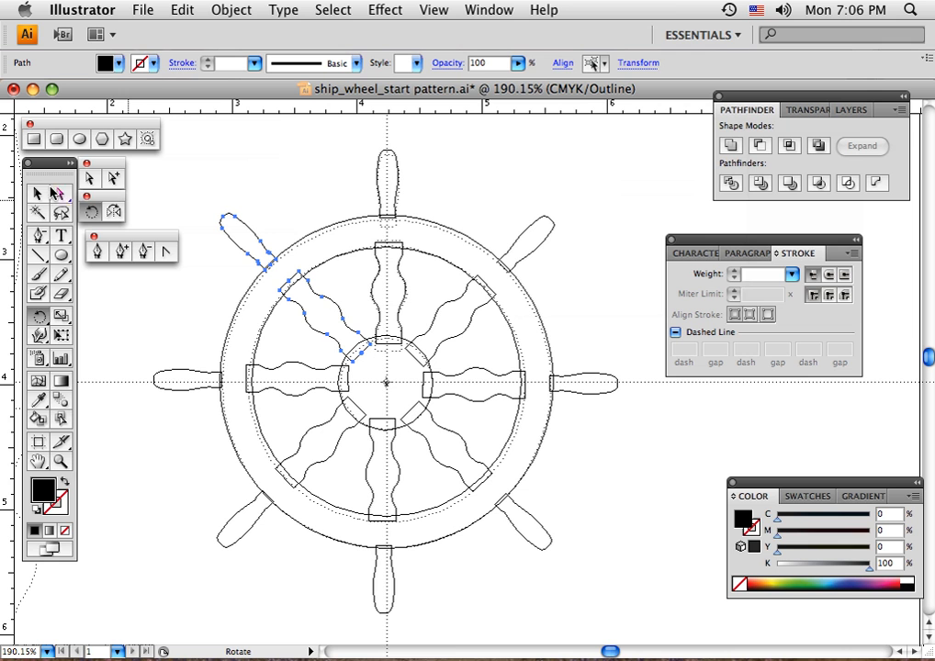
Return the artwork to Preview view and deselect the last handle and spoke copy.
{"action": "left_click", "coordinate": [38, 194]}
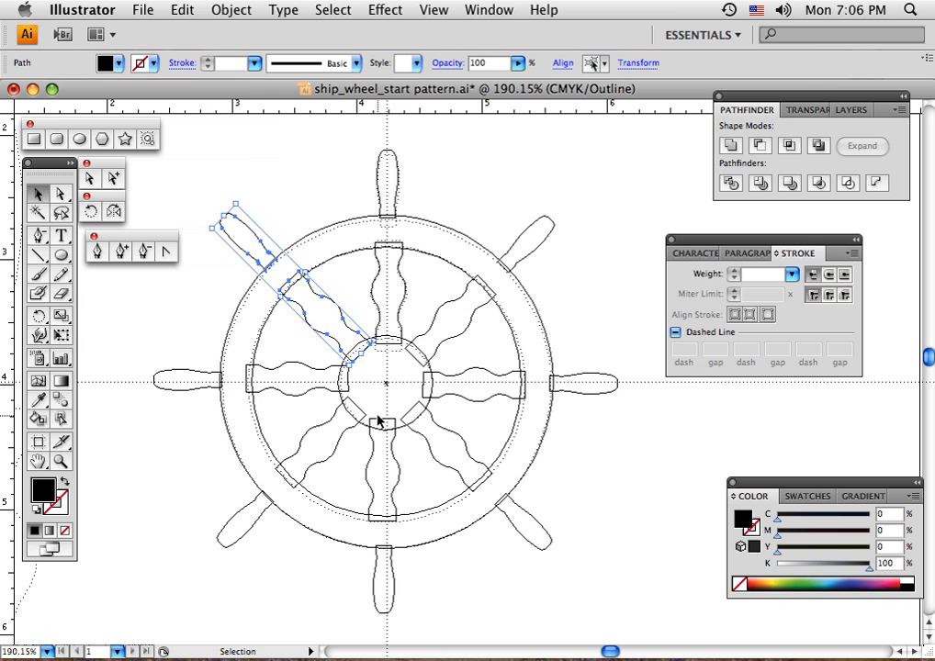
{"action": "key", "text": "a"}
{"action": "key", "text": "ctrl+y"}
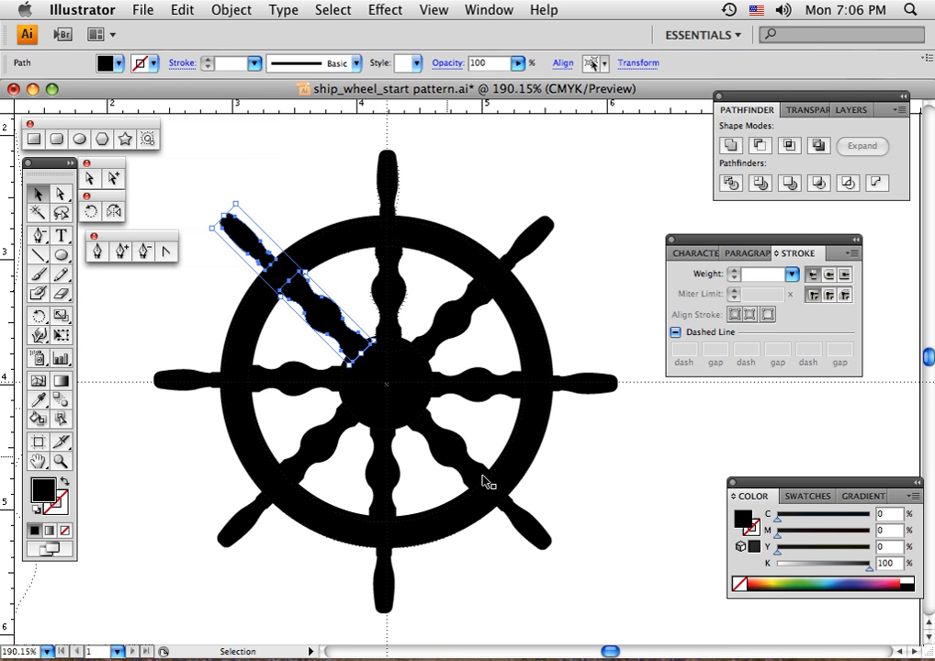
{"action": "left_click", "coordinate": [561, 495]}
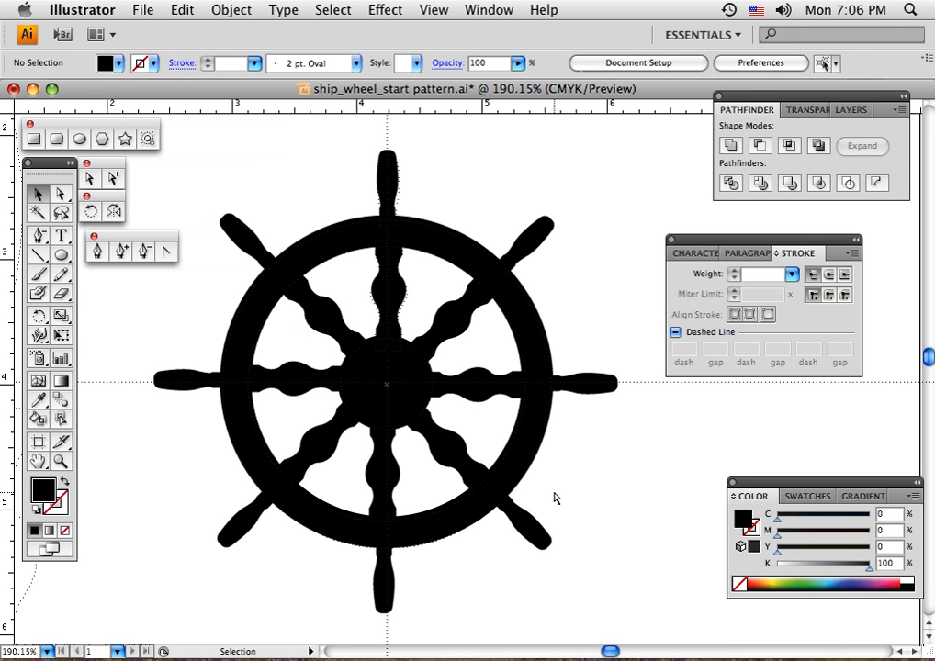
Group all parts of the finished ship's wheel into one object and deselect it.
{"action": "key", "text": "super+minus"}
{"action": "key", "text": "super+minus"}
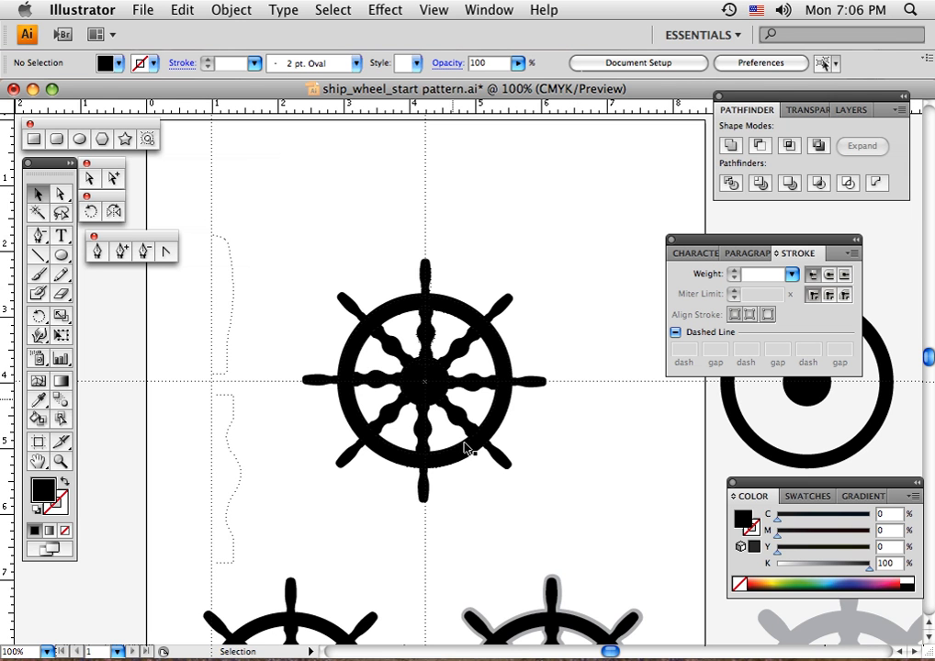
{"action": "left_click_drag", "start_coordinate": [543, 545], "coordinate": [515, 463]}
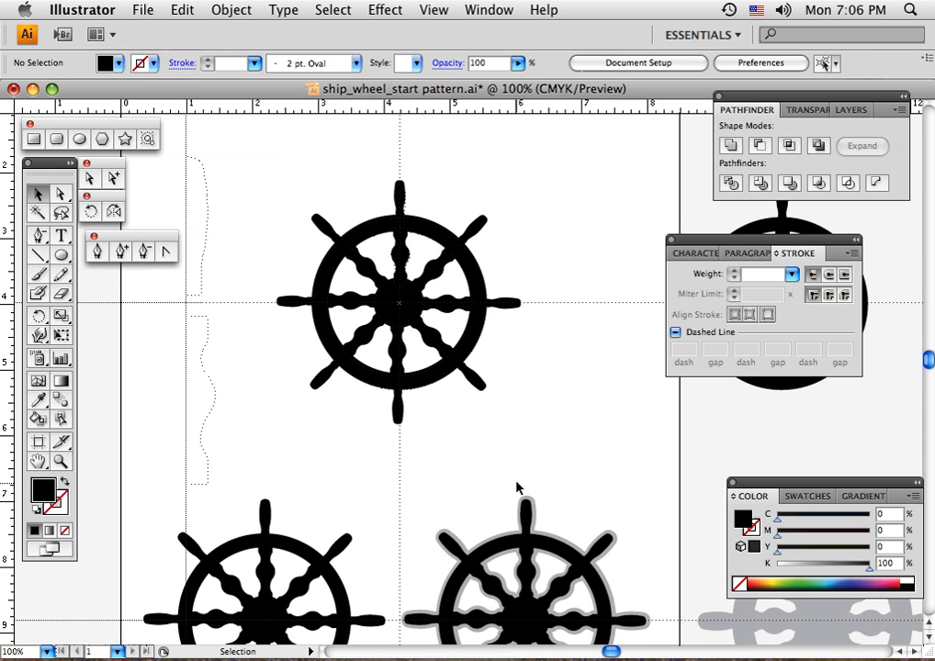
{"action": "left_click_drag", "start_coordinate": [526, 430], "coordinate": [474, 443]}
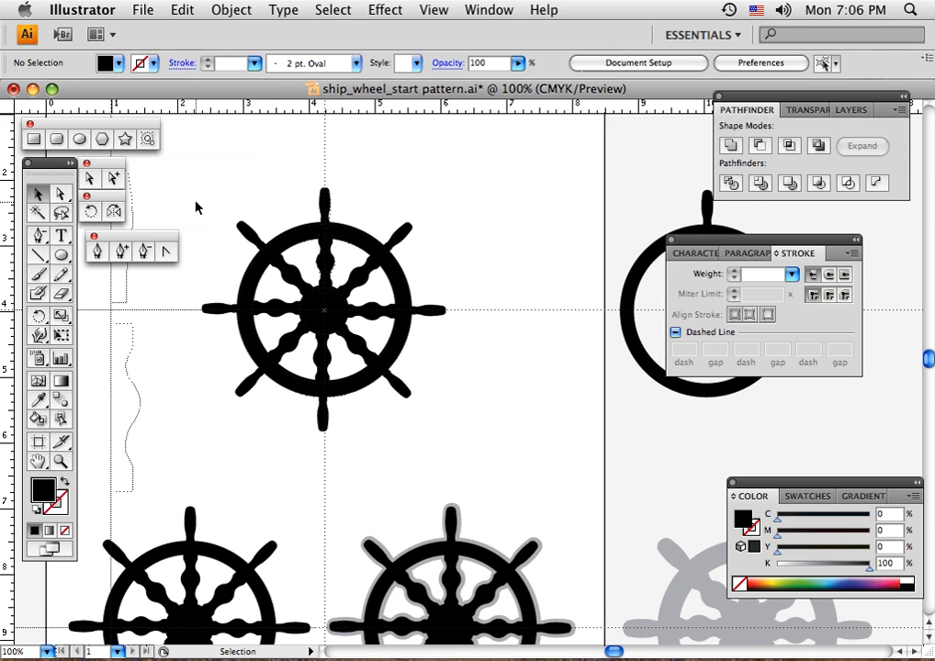
{"action": "left_click_drag", "start_coordinate": [196, 196], "coordinate": [434, 451]}
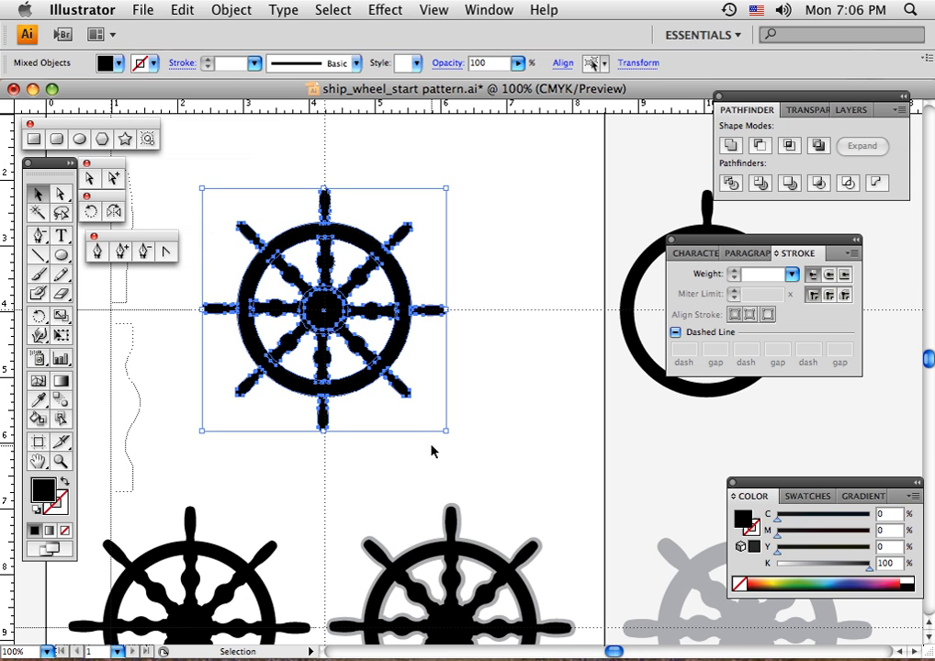
{"action": "key", "text": "a"}
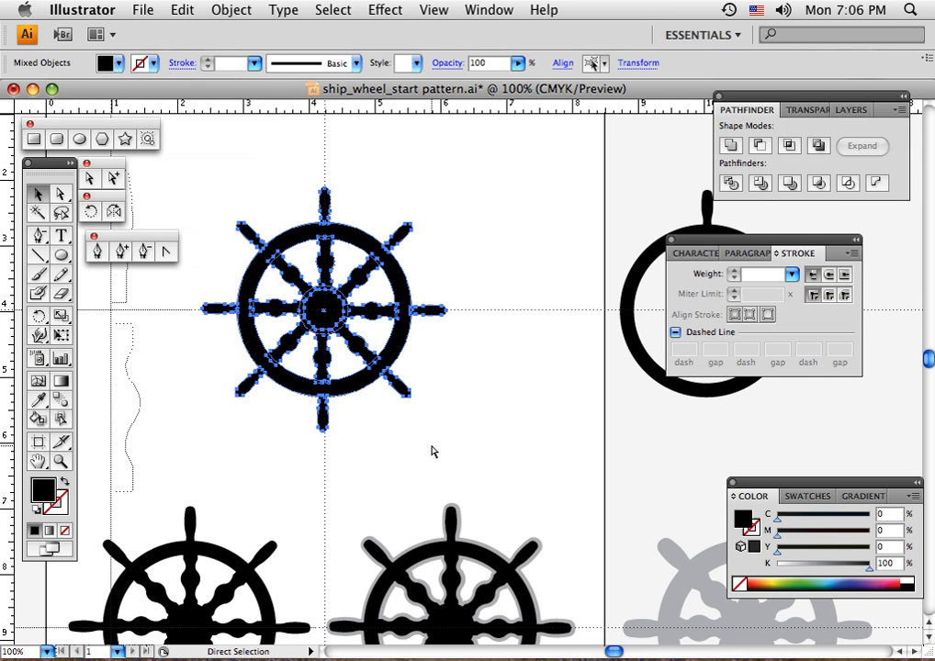
{"action": "key", "text": "ctrl+g"}
{"action": "key", "text": "v"}
{"action": "left_click", "coordinate": [448, 407]}
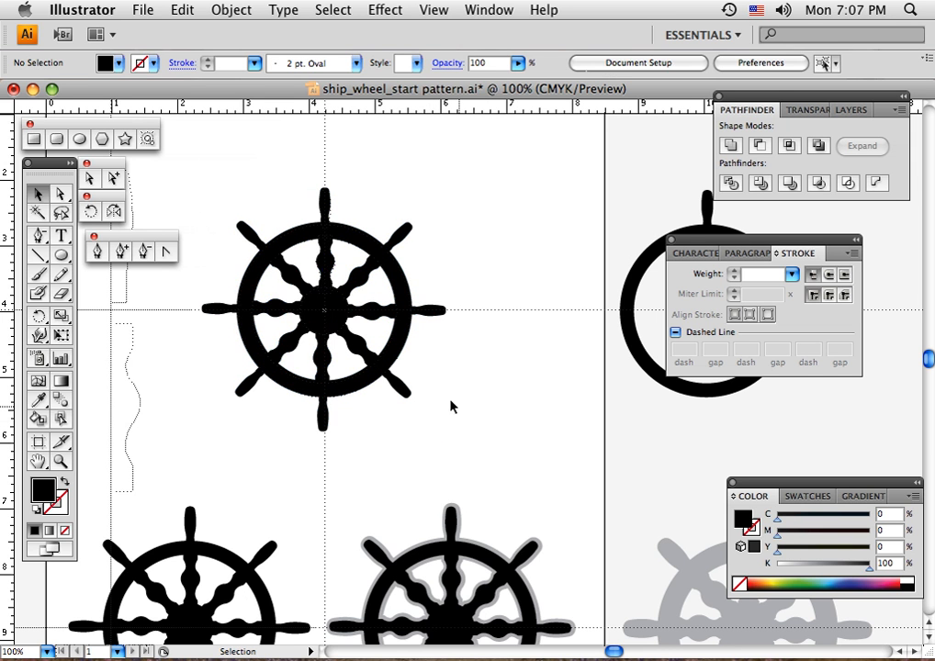
Duplicate the grouped wheel, placing the copy below and to the right of the original.
{"action": "left_click", "coordinate": [401, 362]}
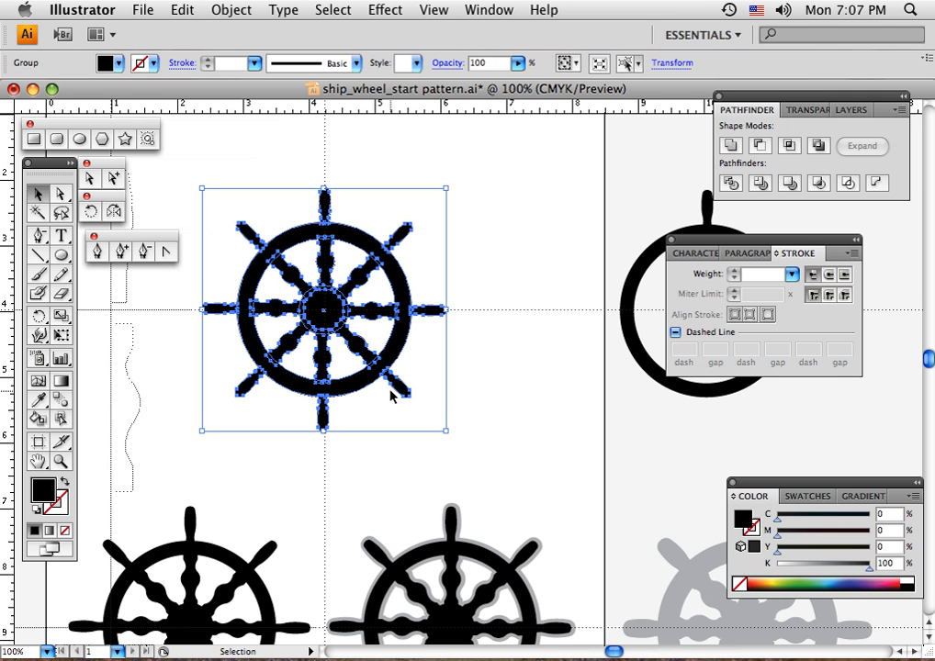
{"action": "left_click", "coordinate": [402, 364], "text": "shift"}
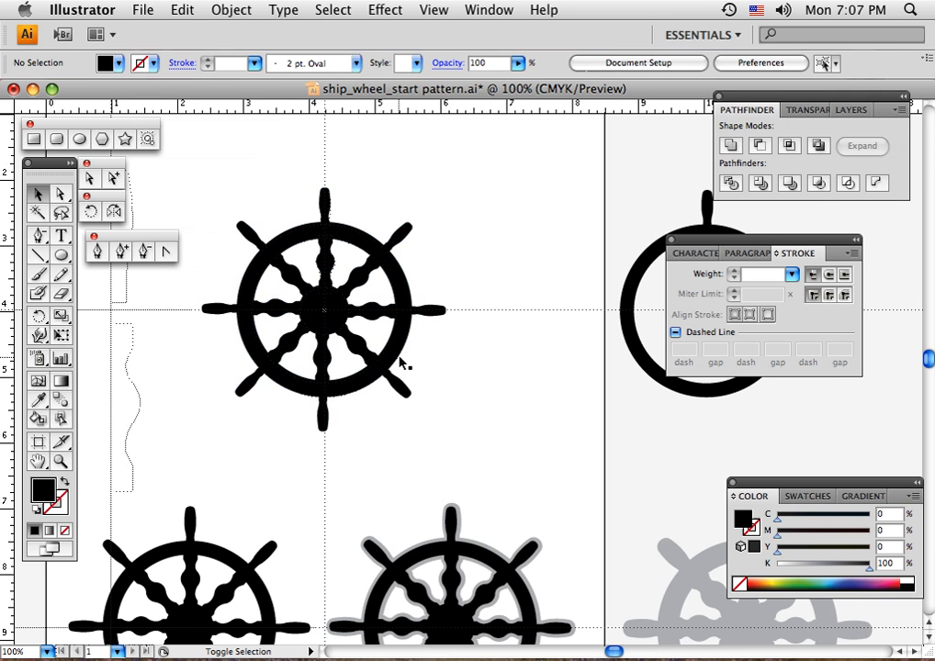
{"action": "left_click", "coordinate": [392, 358]}
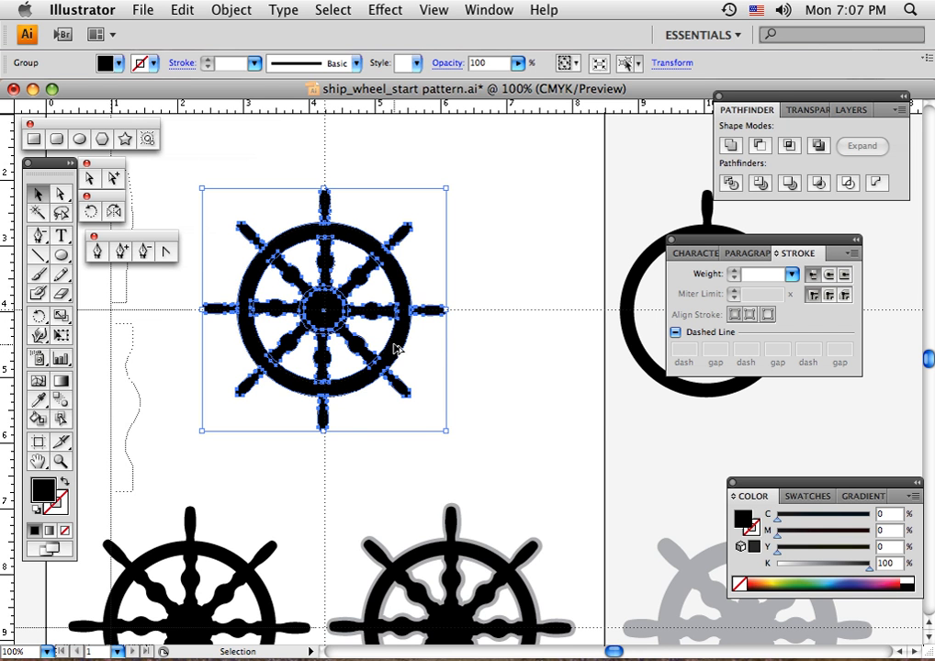
{"action": "left_click_drag", "start_coordinate": [395, 348], "coordinate": [596, 455]}
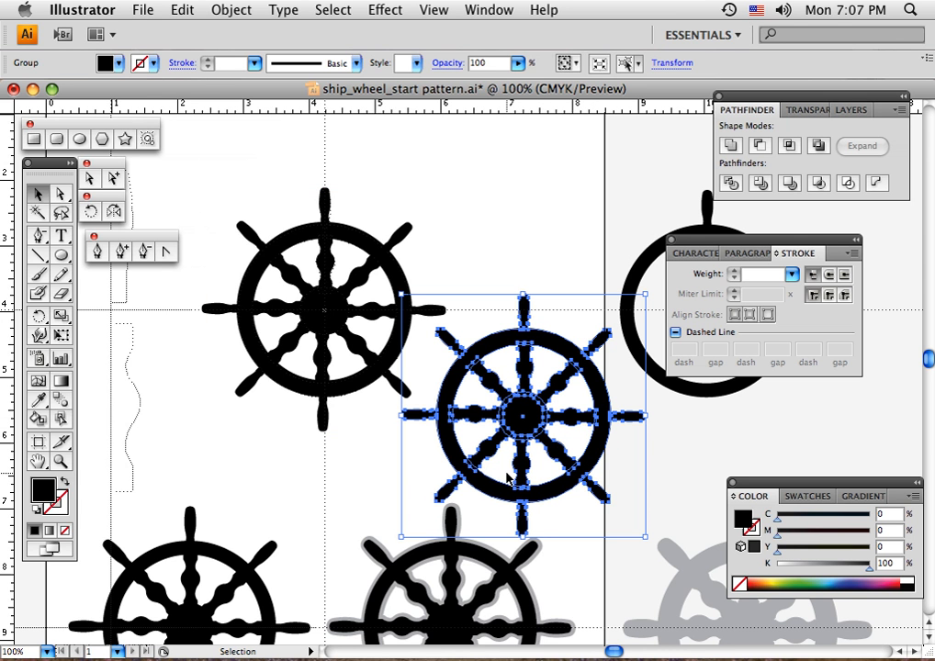
Add a black stroke with round caps and round joins to the duplicated wheel.
{"action": "left_click", "coordinate": [61, 507]}
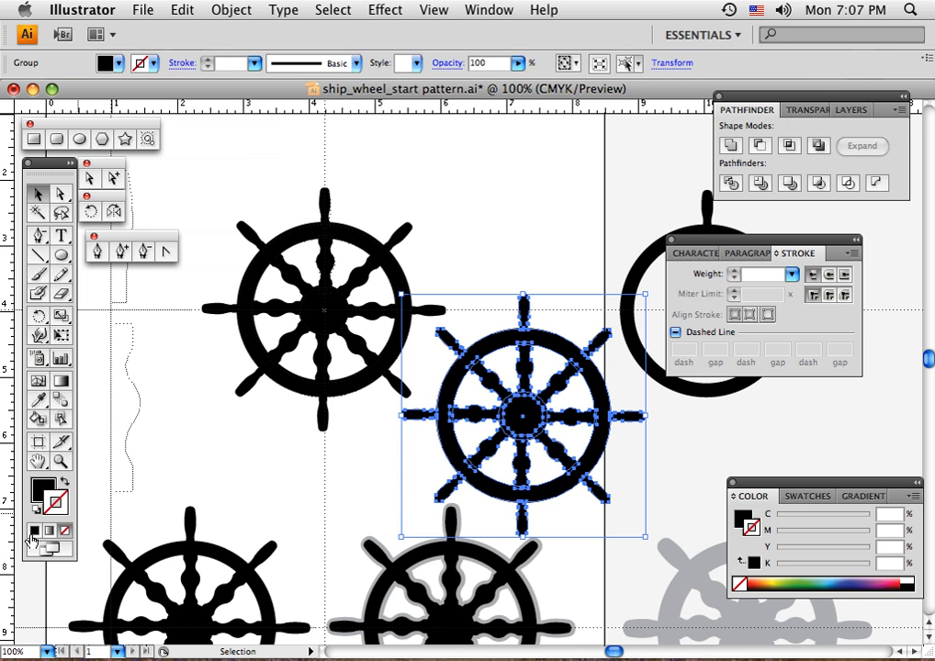
{"action": "left_click", "coordinate": [33, 531]}
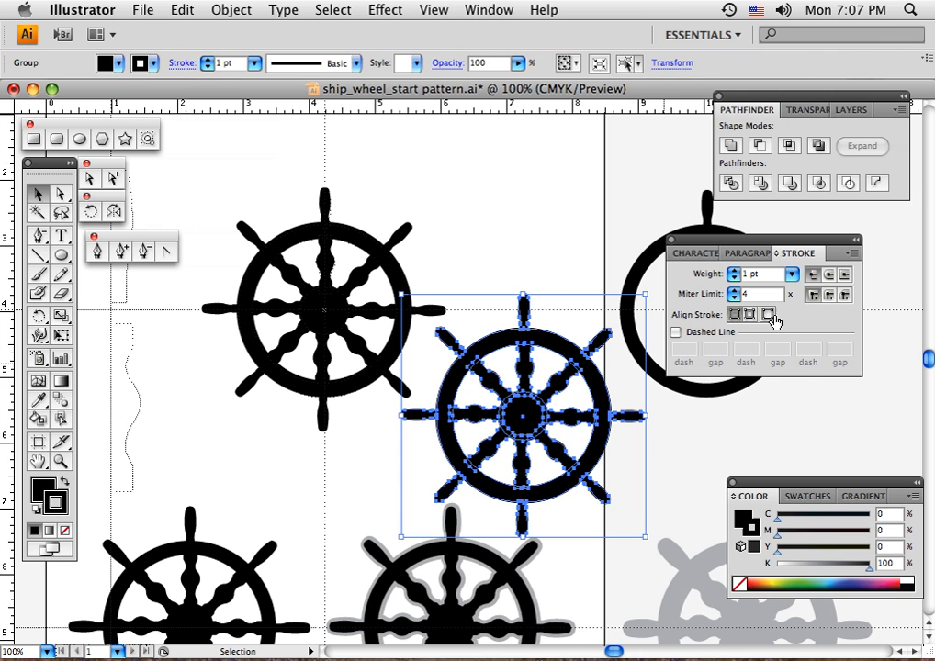
{"action": "left_click", "coordinate": [828, 275]}
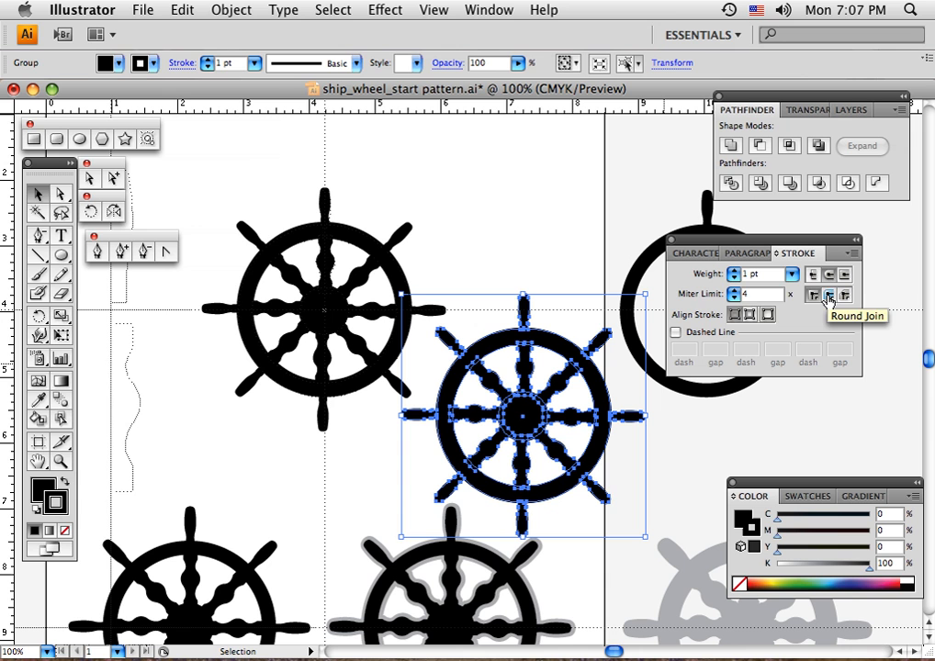
{"action": "left_click", "coordinate": [829, 295]}
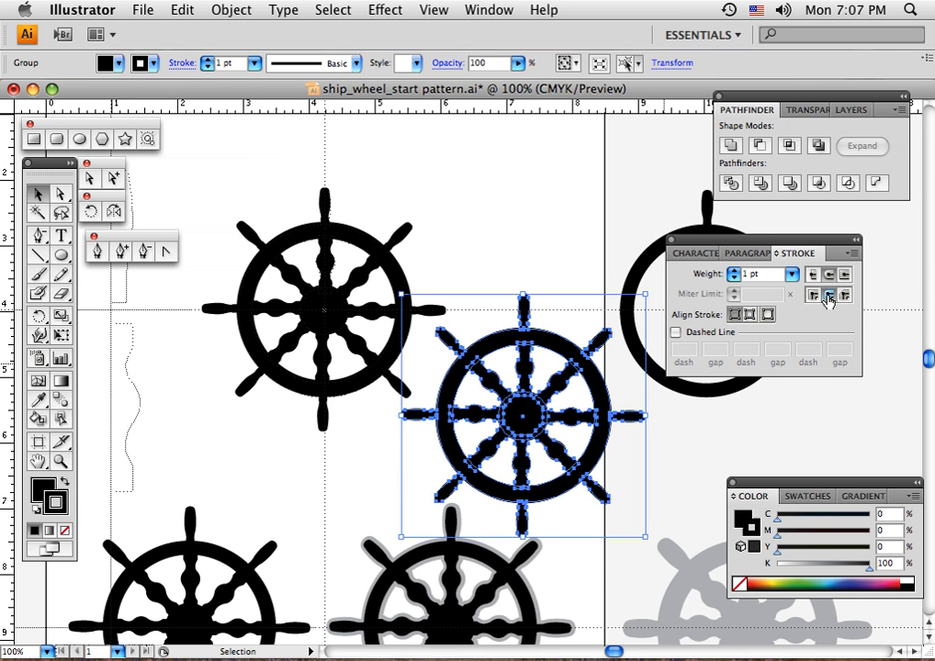
Increase the duplicated wheel's stroke weight to 12 pt.
{"action": "left_click", "coordinate": [734, 271]}
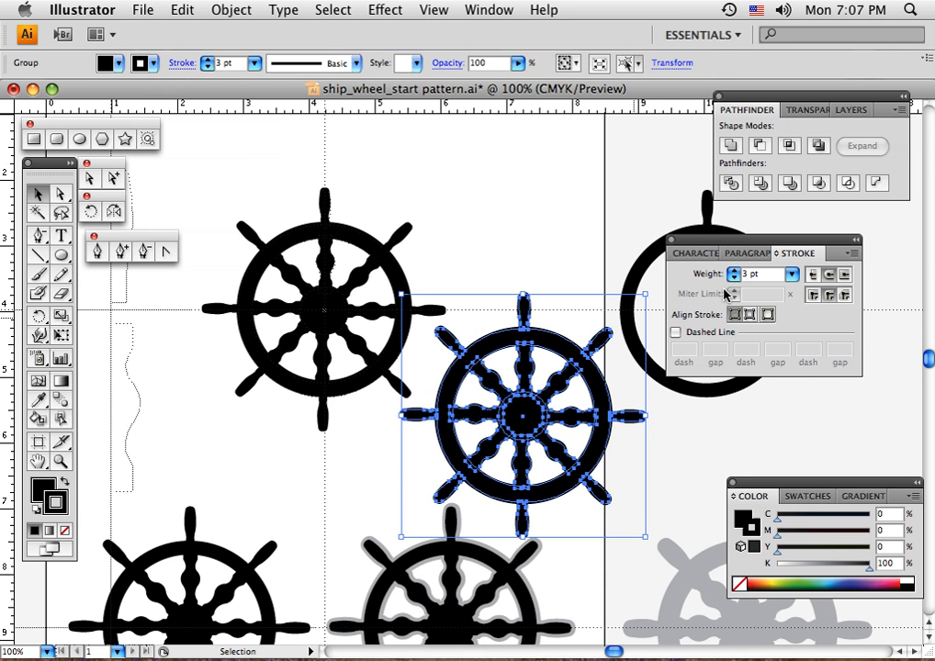
{"action": "left_click", "coordinate": [734, 271]}
{"action": "left_click", "coordinate": [734, 271]}
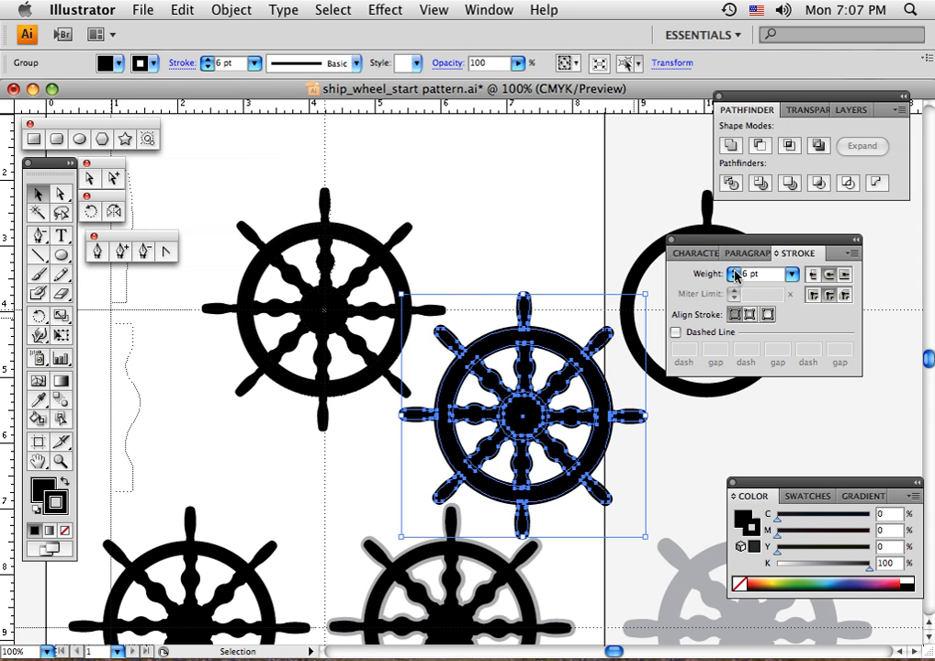
{"action": "left_click", "coordinate": [734, 271]}
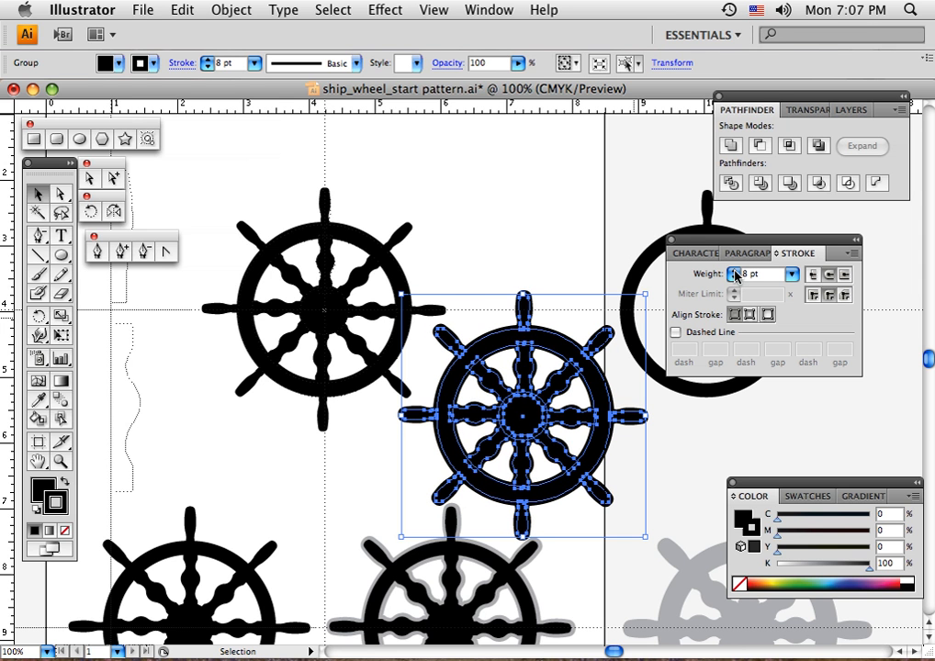
{"action": "left_click", "coordinate": [734, 271]}
{"action": "left_click", "coordinate": [734, 271]}
{"action": "left_click", "coordinate": [734, 271]}
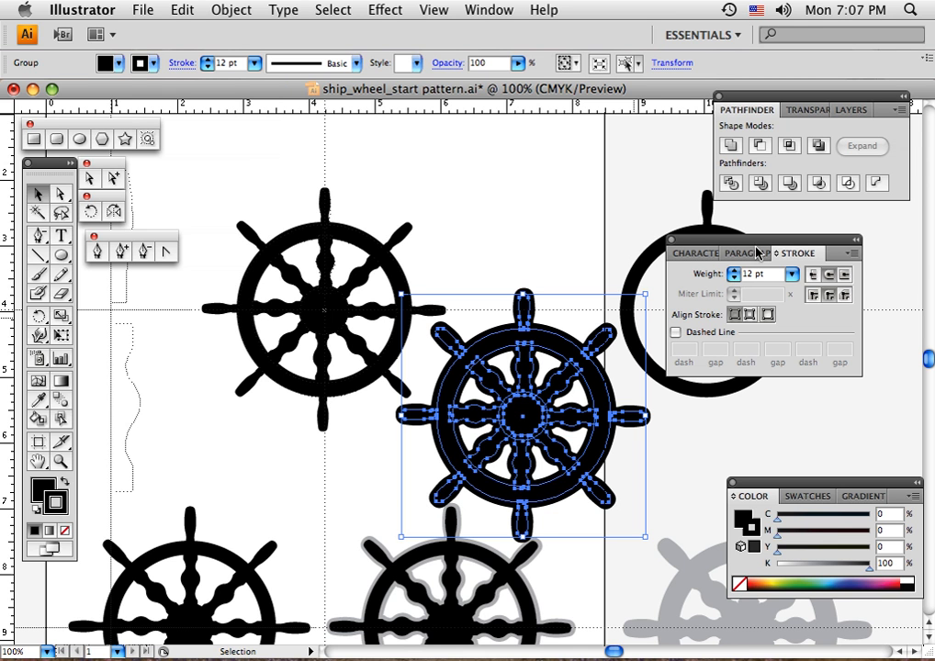
Try heavier stroke weights up to 20 pt on the wheel copy and return it to 12 pt.
{"action": "left_click", "coordinate": [733, 274]}
{"action": "left_click", "coordinate": [733, 272]}
{"action": "left_click", "coordinate": [734, 272]}
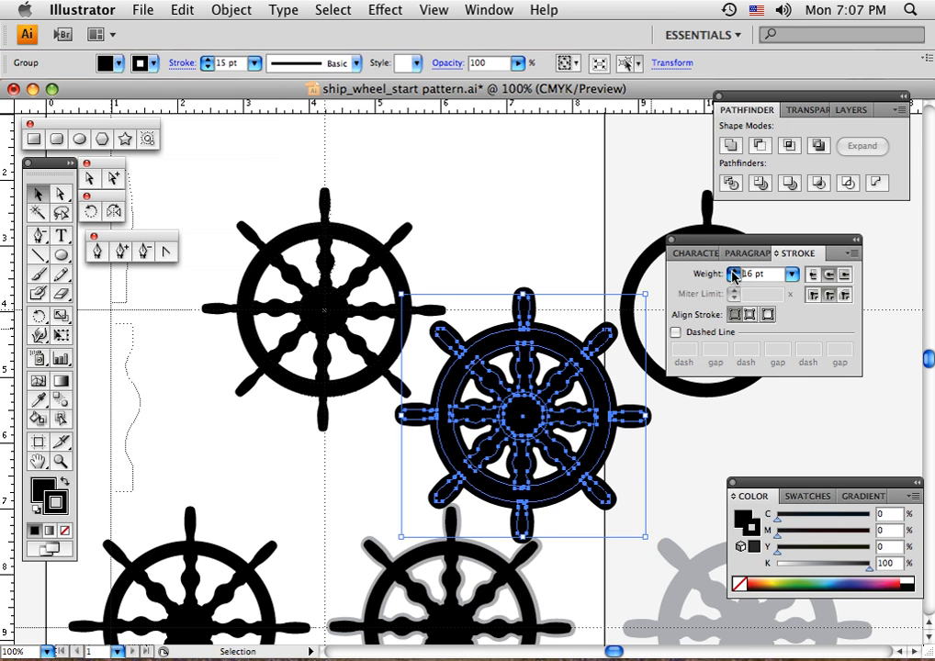
{"action": "left_click", "coordinate": [733, 272]}
{"action": "left_click", "coordinate": [733, 272]}
{"action": "left_click", "coordinate": [733, 272]}
{"action": "left_click", "coordinate": [734, 272]}
{"action": "left_click", "coordinate": [733, 272]}
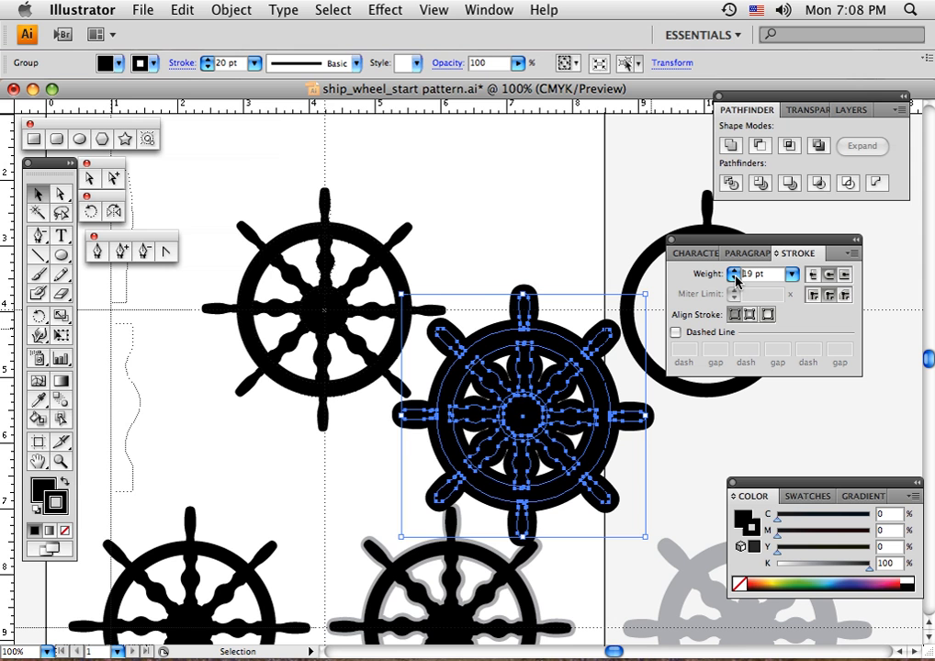
{"action": "left_click", "coordinate": [734, 279]}
{"action": "left_click", "coordinate": [734, 279]}
{"action": "left_click", "coordinate": [734, 278]}
{"action": "left_click", "coordinate": [734, 279]}
{"action": "left_click", "coordinate": [734, 278]}
{"action": "left_click", "coordinate": [734, 278]}
{"action": "left_click", "coordinate": [734, 278]}
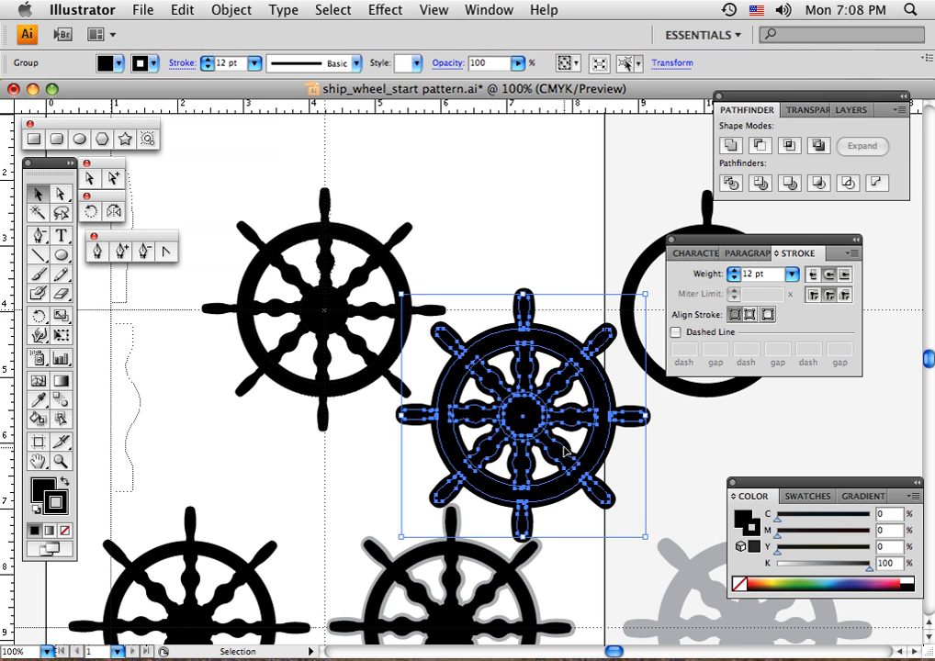
Convert the wheel copy's stroke into filled shapes with Outline Stroke.
{"action": "left_click", "coordinate": [231, 10]}
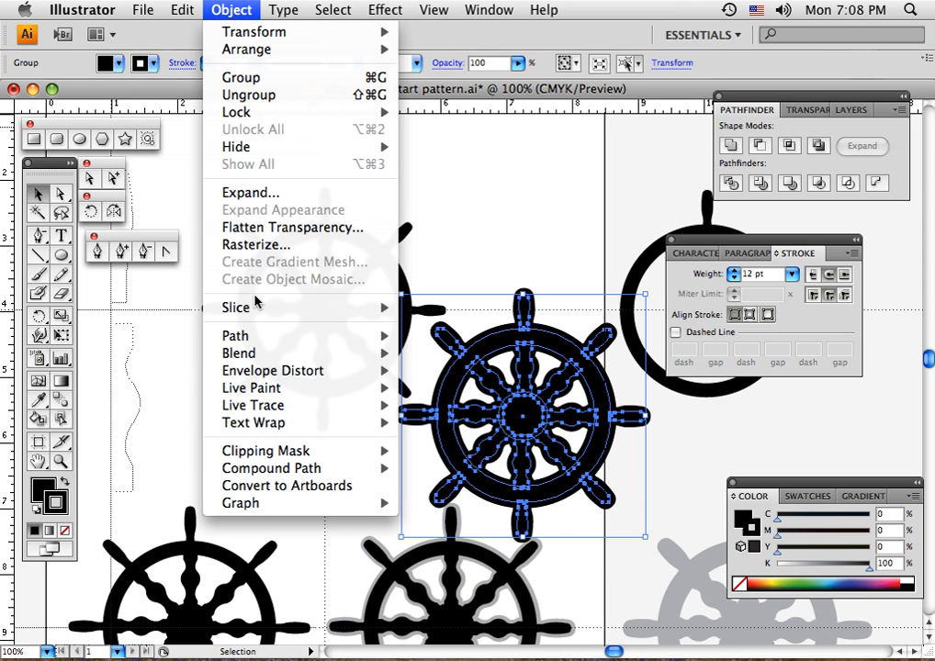
{"action": "mouse_move", "coordinate": [265, 343]}
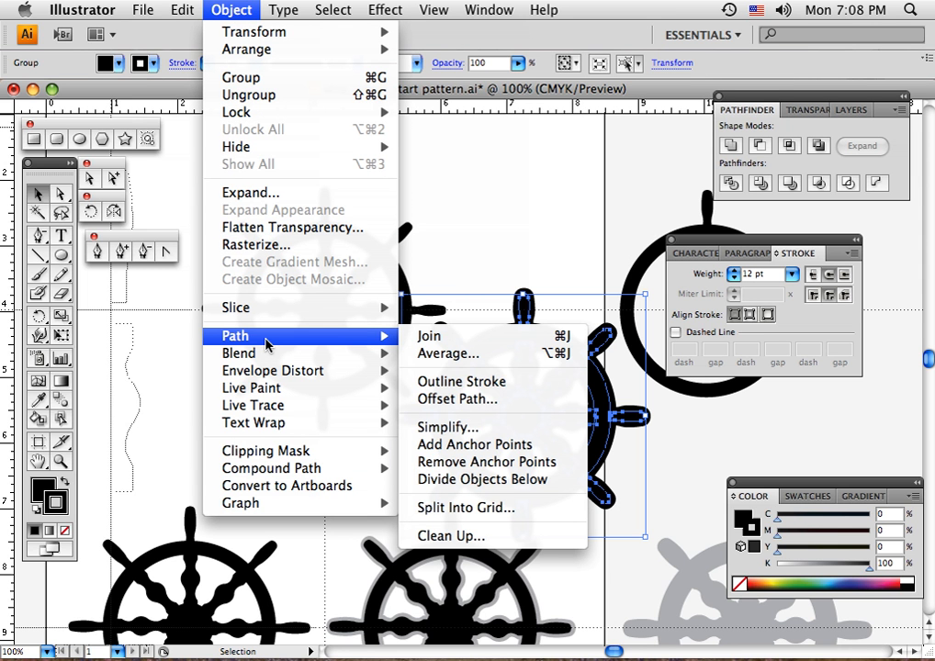
{"action": "left_click", "coordinate": [449, 390]}
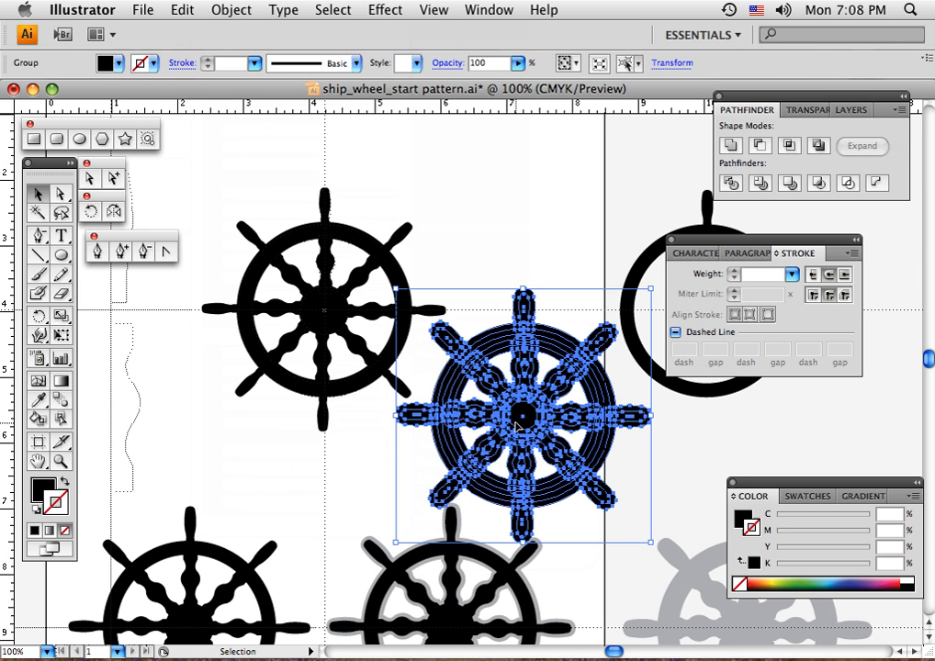
Unite all of the wheel copy's outlined shapes into one shape and fill it with 40% black.
{"action": "key", "text": "a"}
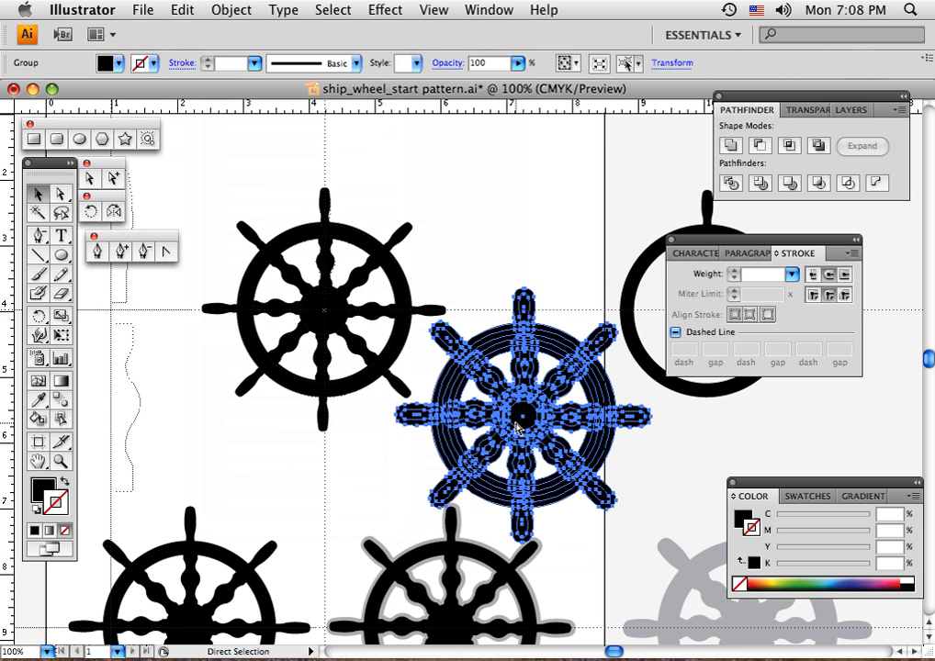
{"action": "left_click", "coordinate": [731, 147]}
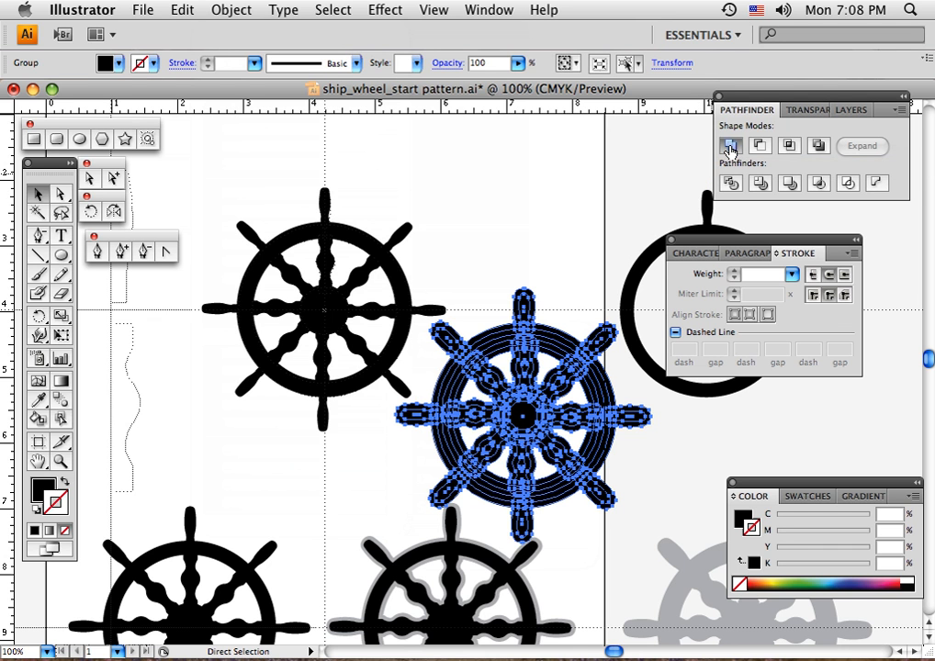
{"action": "key", "text": "v"}
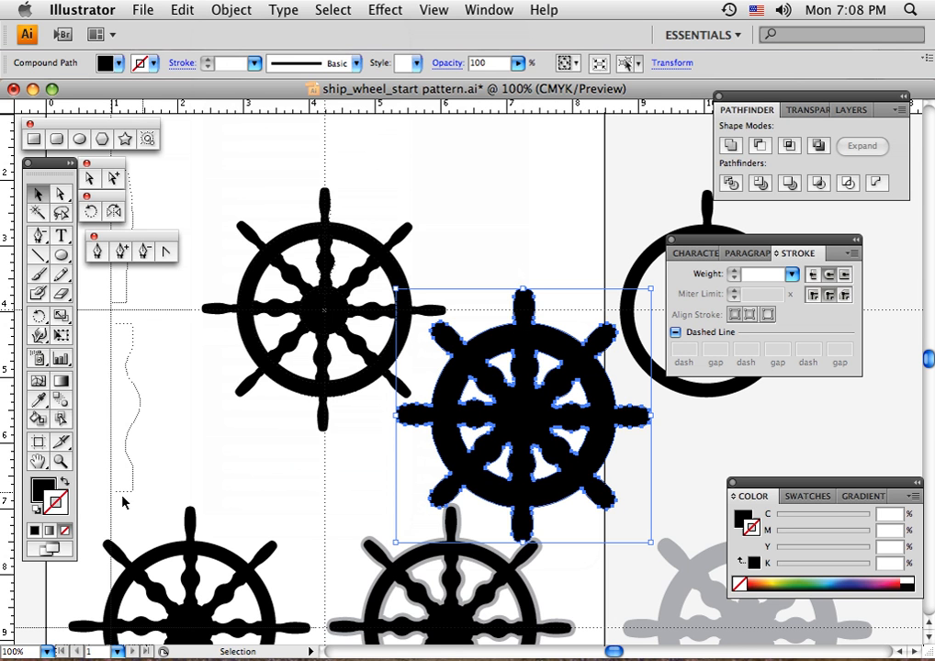
{"action": "left_click", "coordinate": [44, 487]}
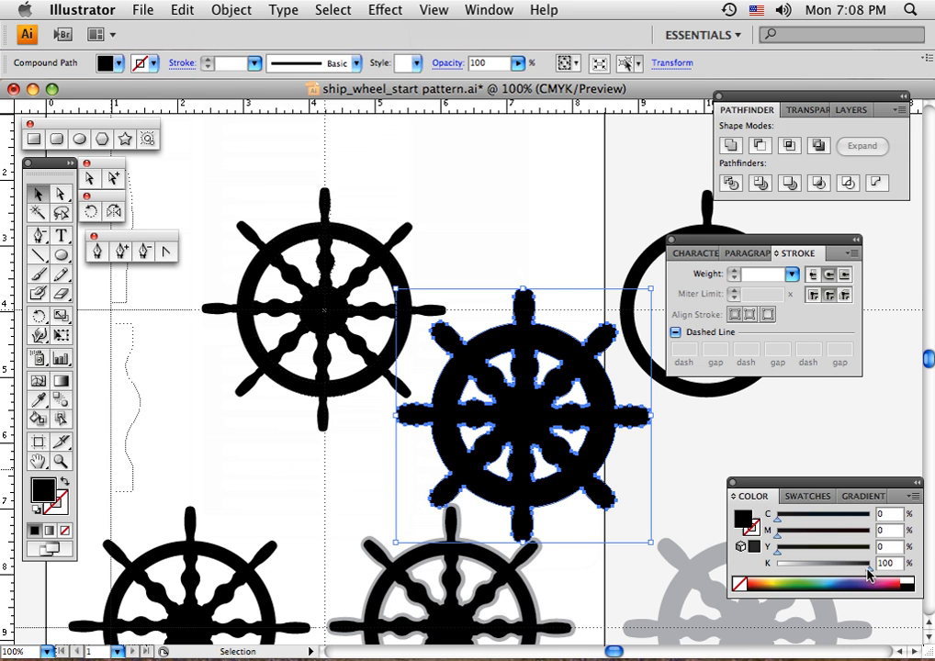
{"action": "left_click_drag", "start_coordinate": [867, 570], "coordinate": [814, 570]}
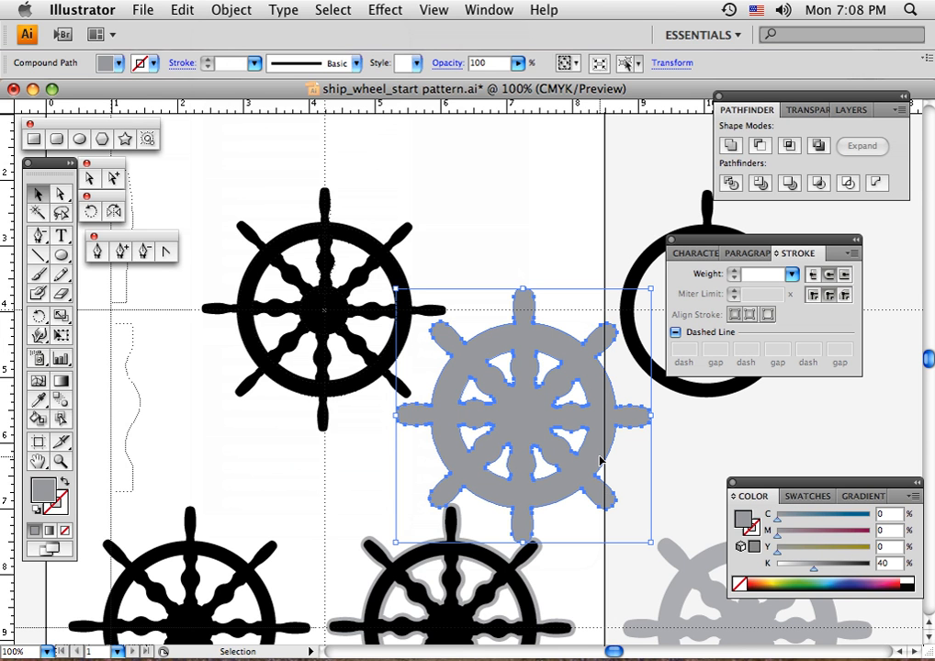
Send the gray wheel to the back, centre it behind the original black wheel and deselect it.
{"action": "key", "text": "ctrl"}
{"action": "left_click_drag", "start_coordinate": [584, 398], "coordinate": [385, 293]}
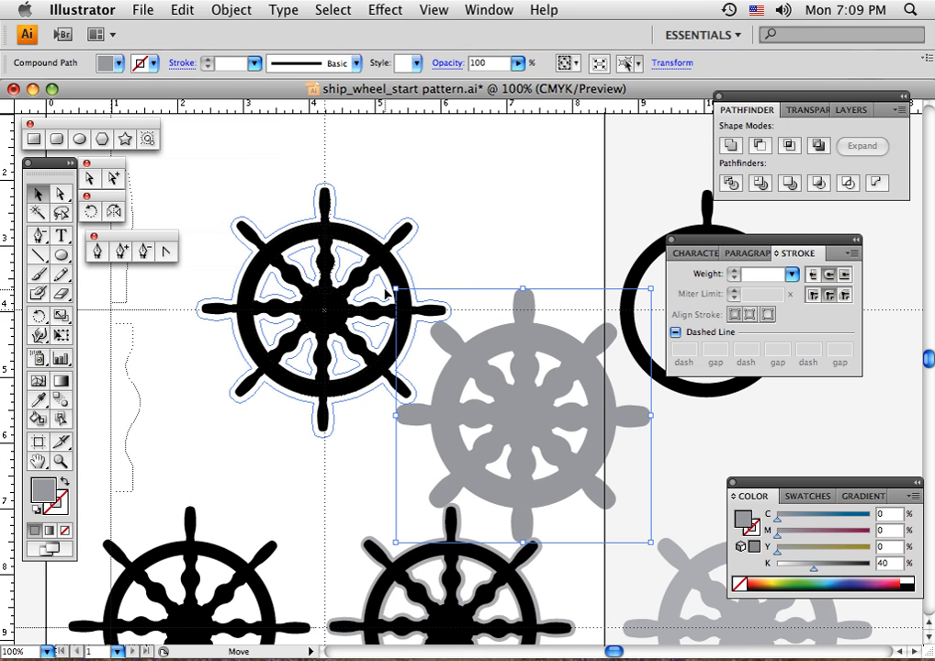
{"action": "left_click_drag", "start_coordinate": [386, 292], "coordinate": [386, 292]}
{"action": "left_click", "coordinate": [505, 414]}
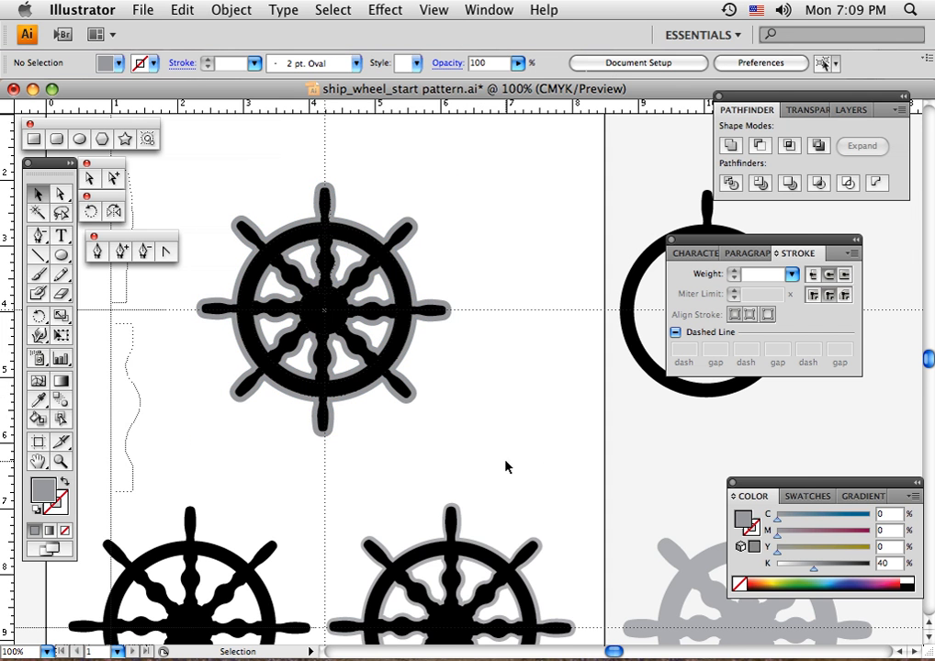
{"action": "left_click_drag", "start_coordinate": [507, 463], "coordinate": [590, 442]}
{"action": "left_click_drag", "start_coordinate": [564, 390], "coordinate": [497, 223]}
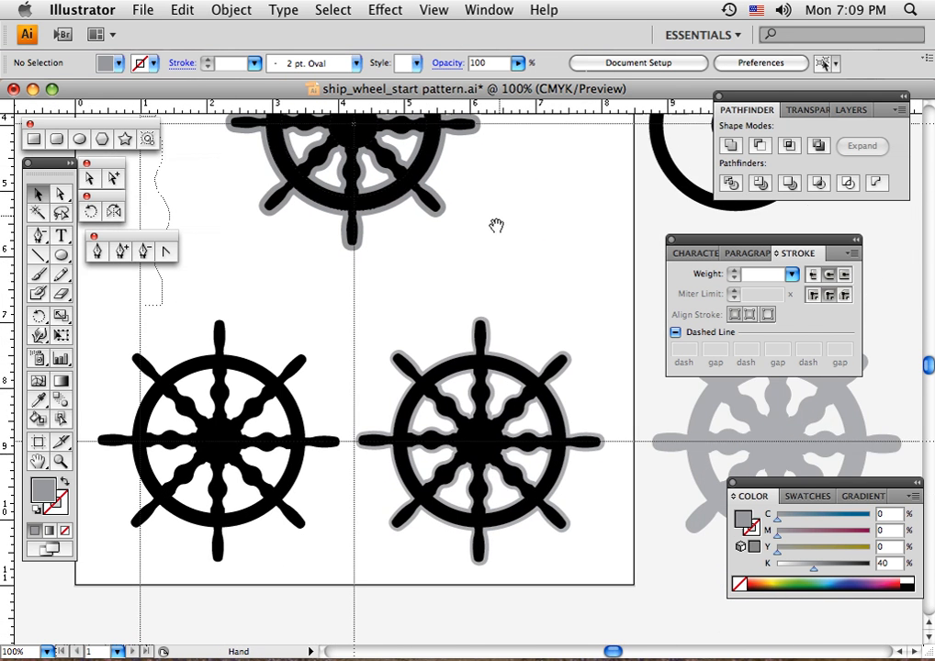
{"action": "left_click_drag", "start_coordinate": [526, 263], "coordinate": [546, 424]}
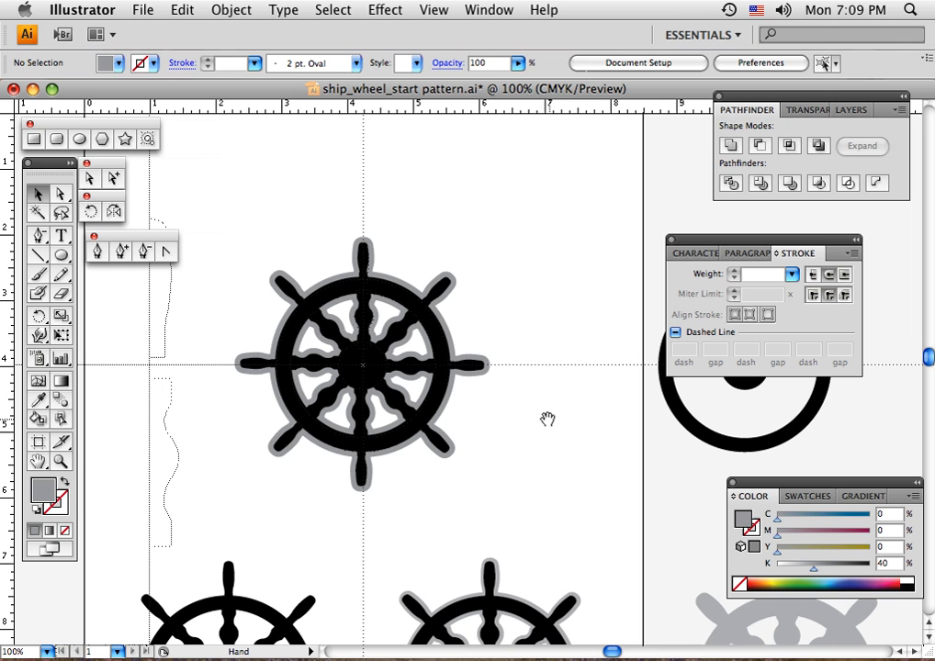